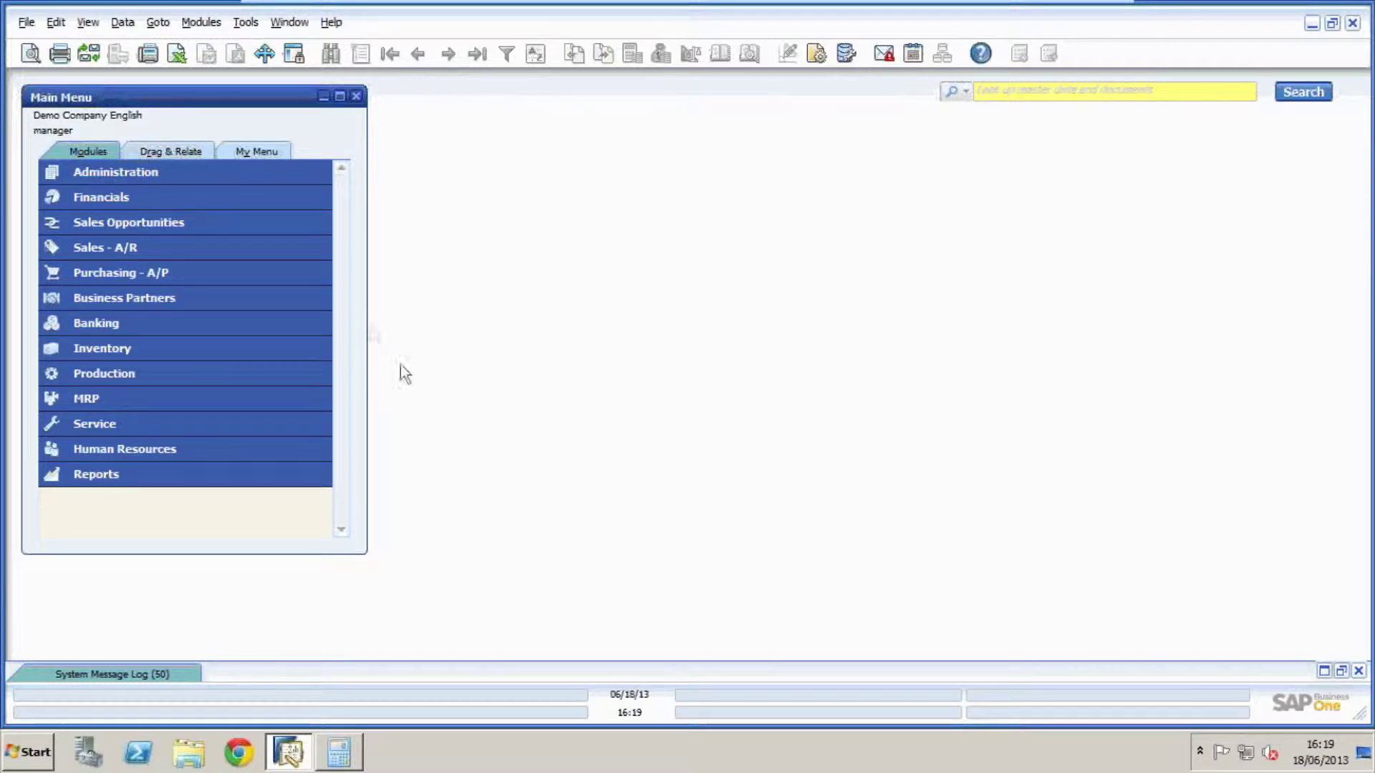
- Start a new sales order and select Bees Computers as the customer
{"action": "left_click", "coordinate": [133, 249]}
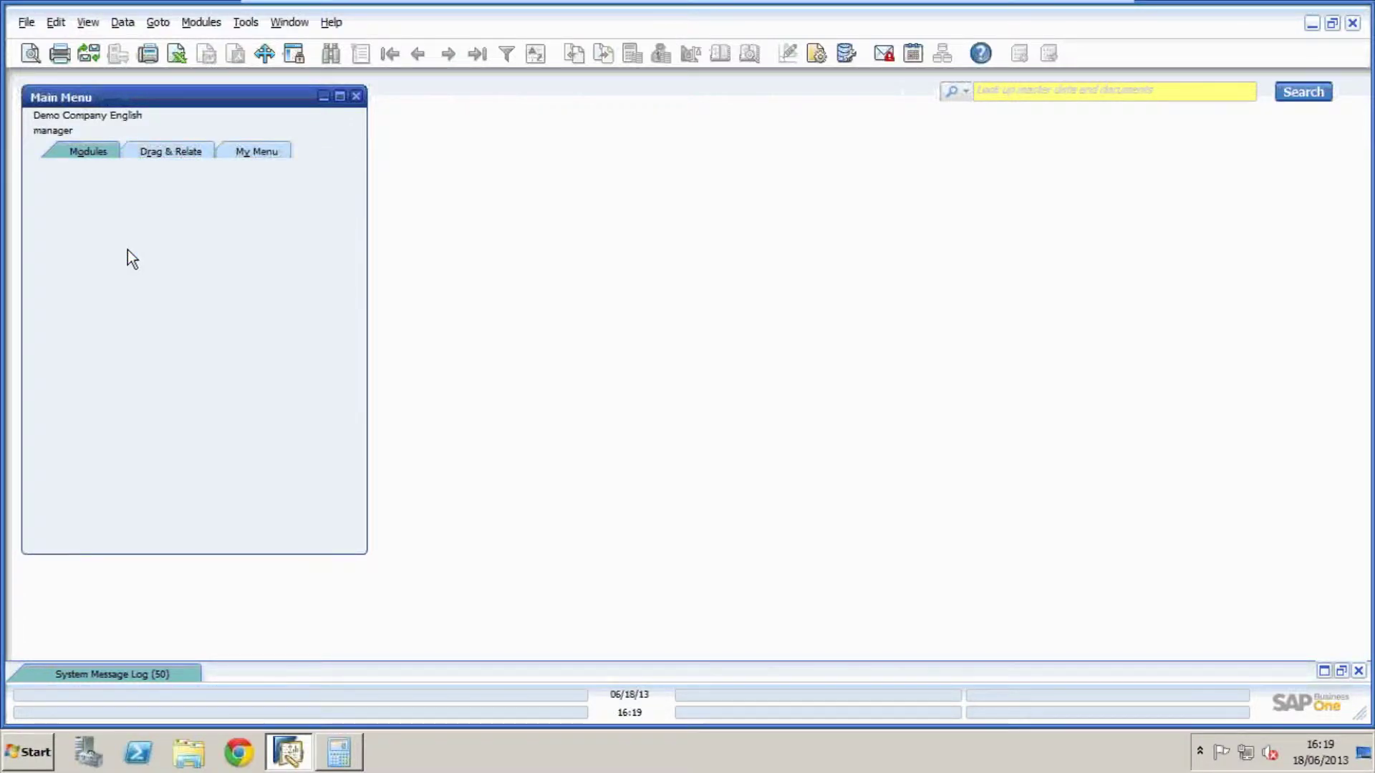
{"action": "left_click", "coordinate": [122, 247]}
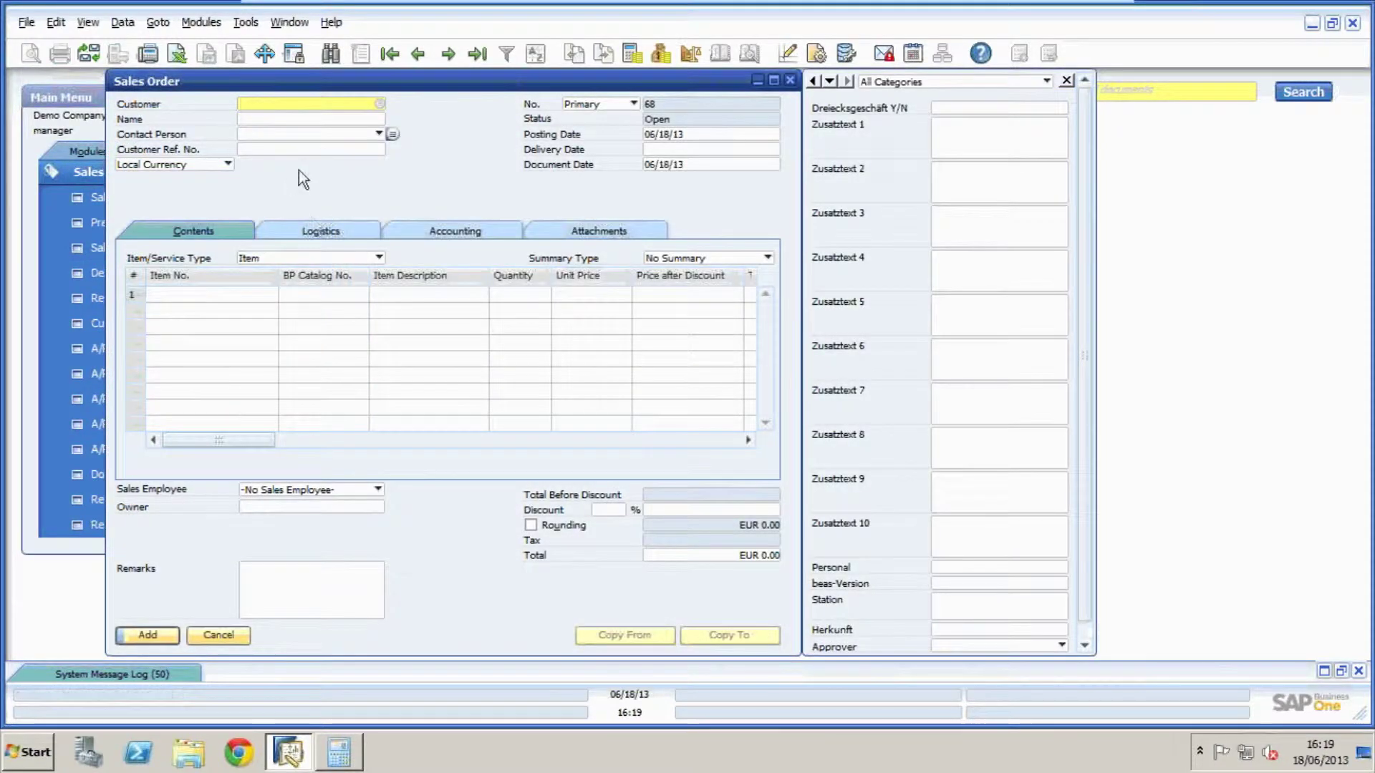
{"action": "left_click", "coordinate": [379, 104]}
{"action": "double_click", "coordinate": [504, 369]}
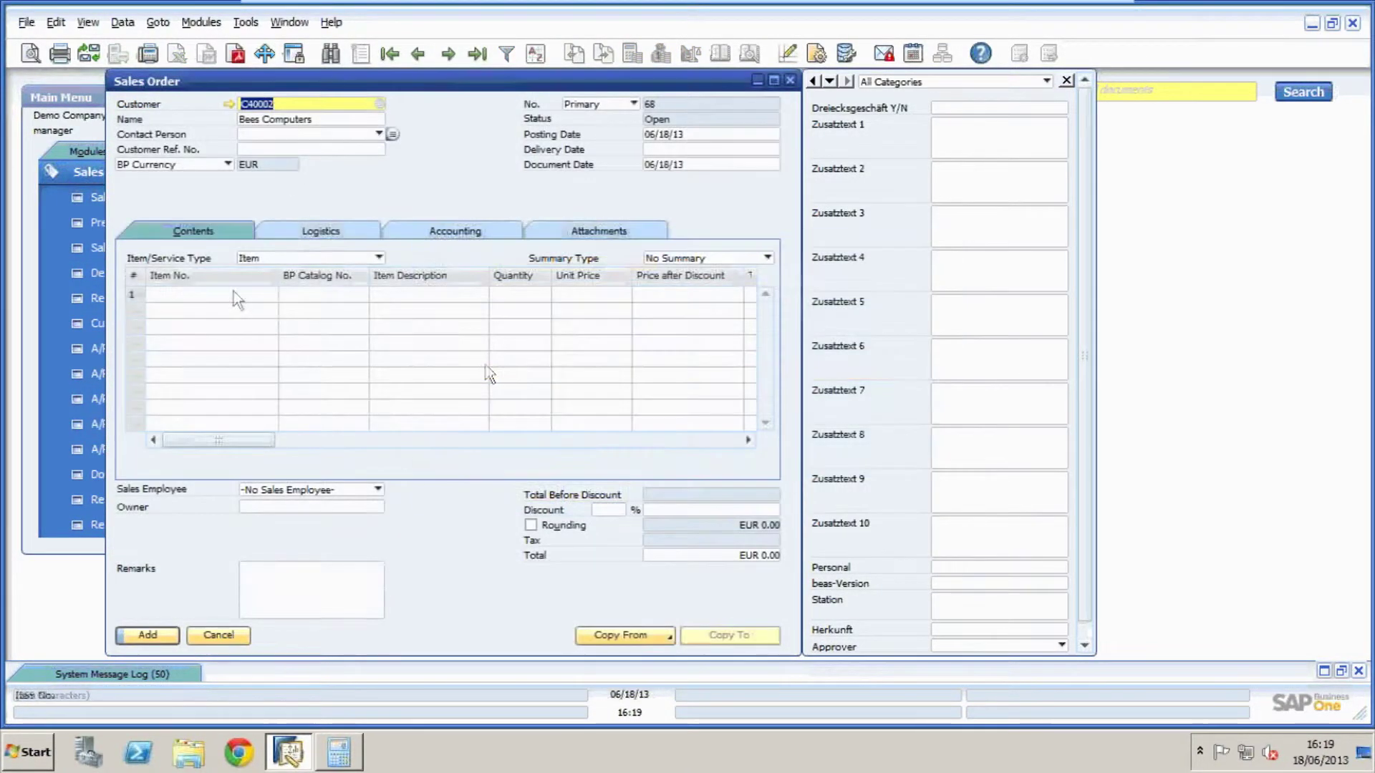
- Enter item 9000 on the first order line with quantity 10, continuing past the item availability check
{"action": "left_click", "coordinate": [219, 294]}
{"action": "type", "text": "9000"}
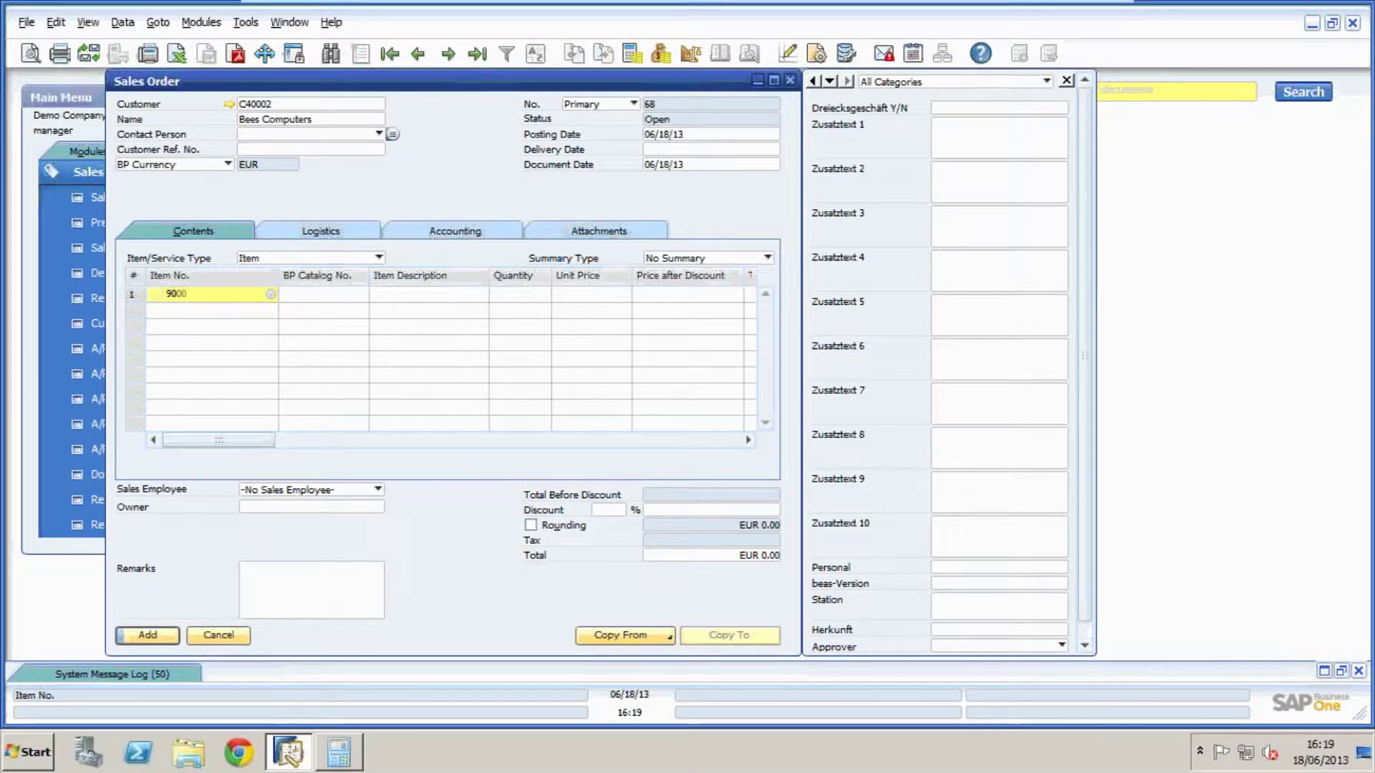
{"action": "key", "text": "Tab"}
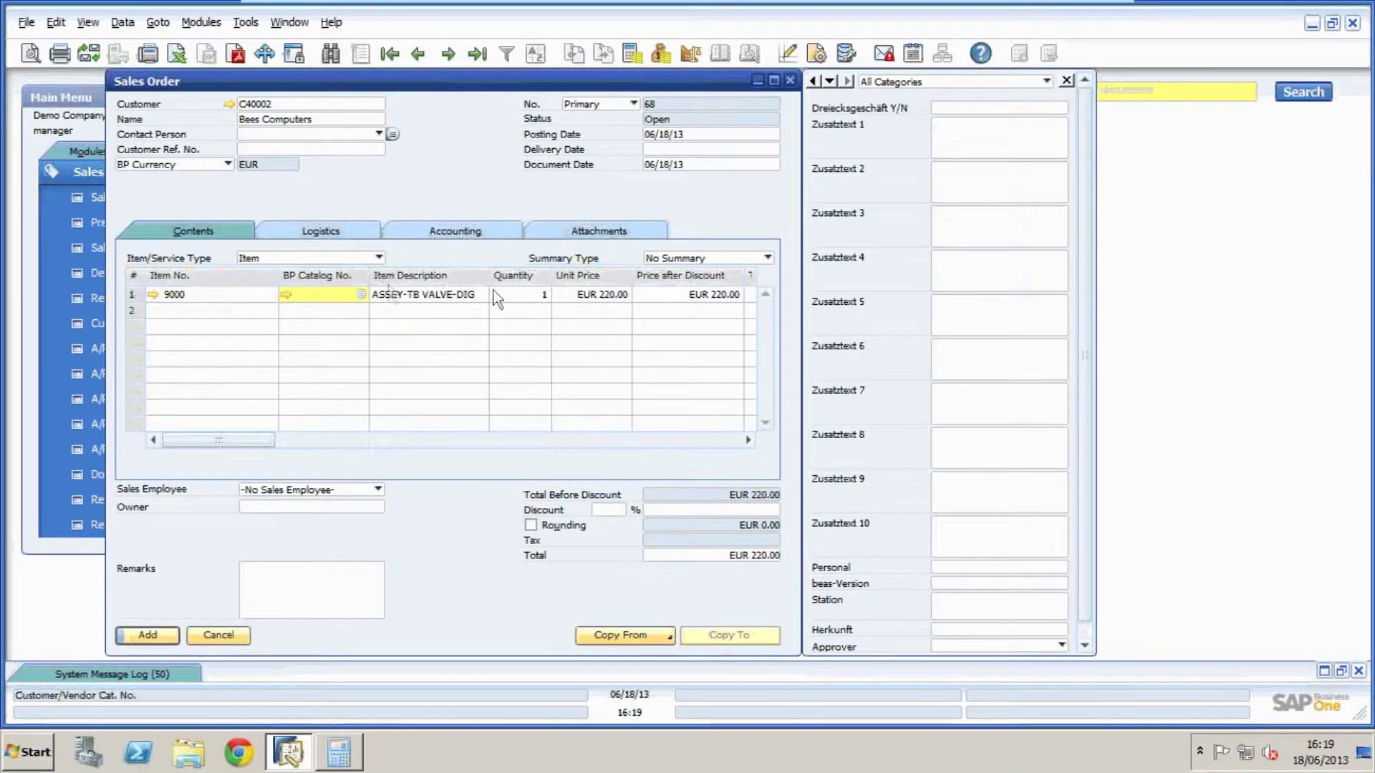
{"action": "left_click", "coordinate": [516, 297]}
{"action": "type", "text": "10"}
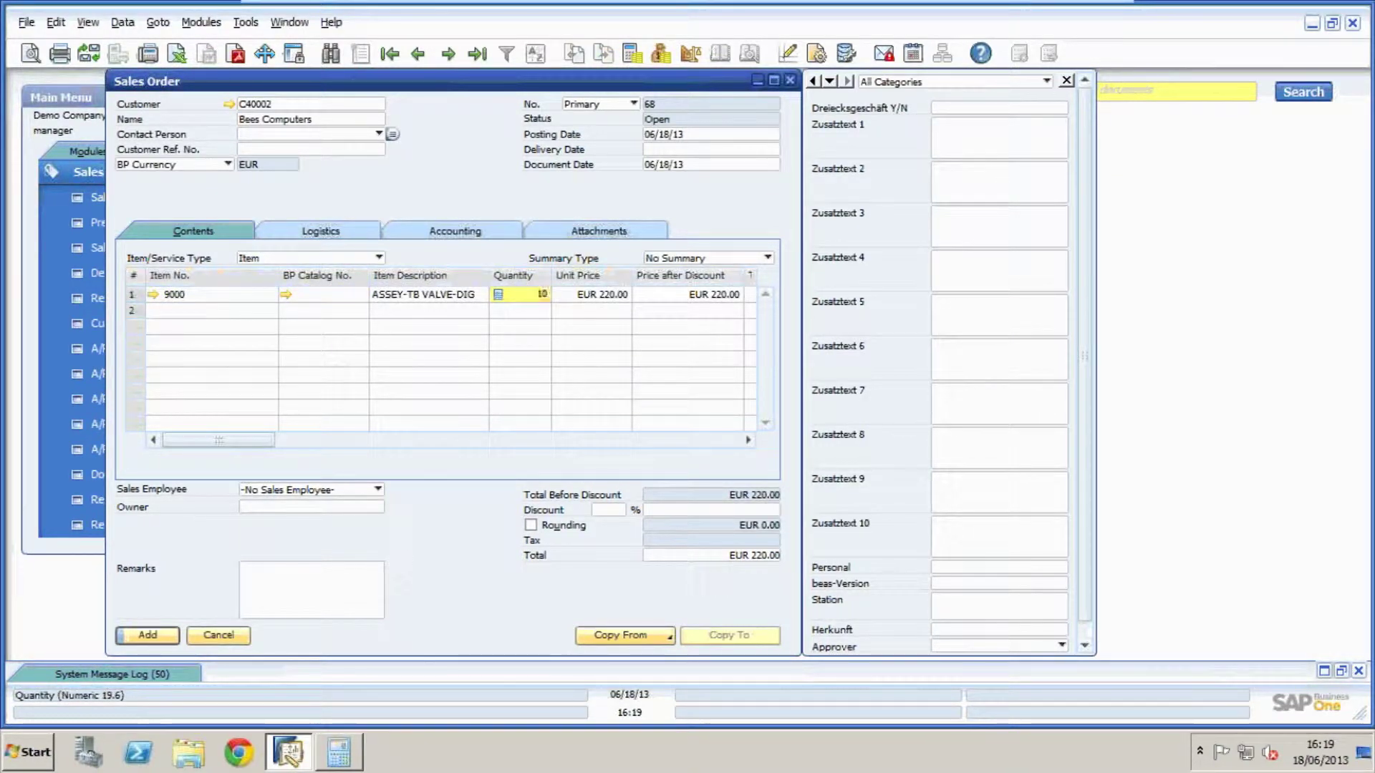
{"action": "key", "text": "Tab"}
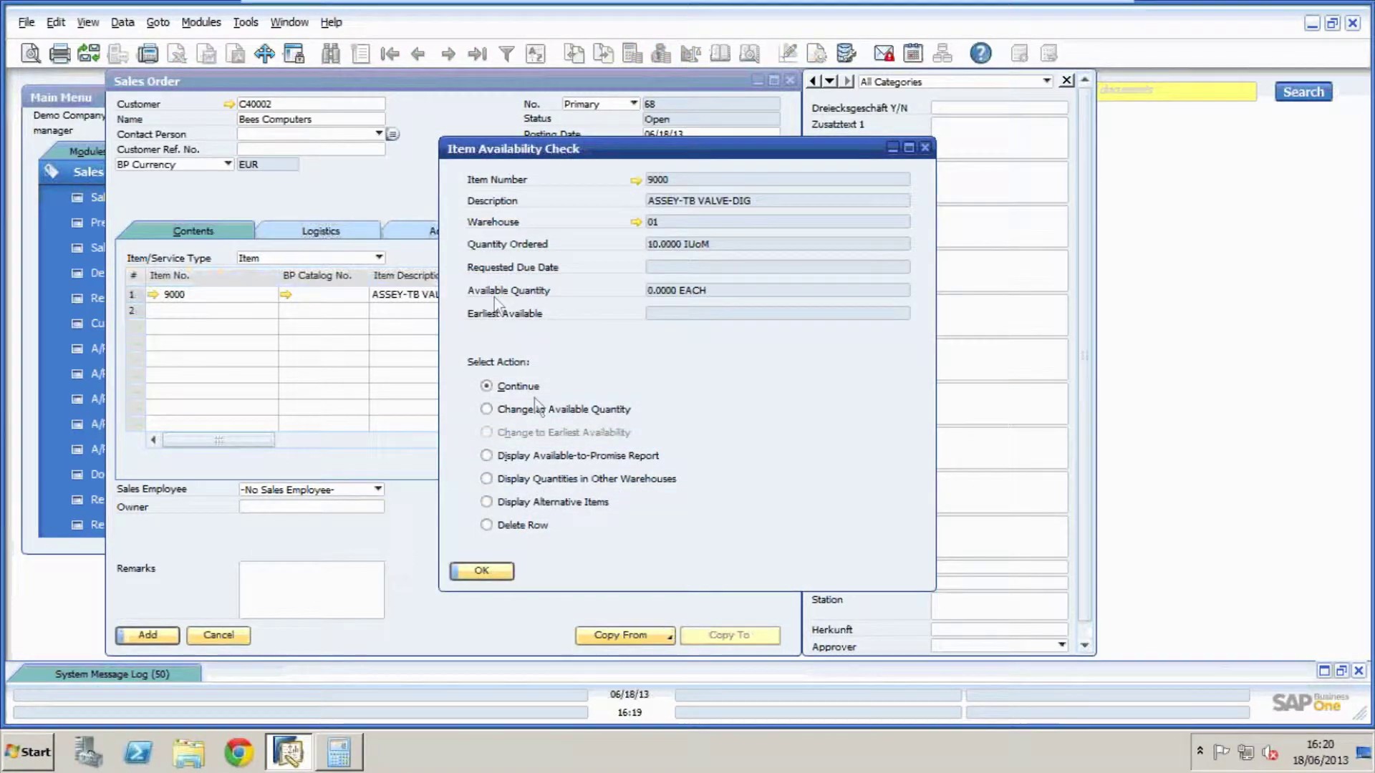
{"action": "left_click", "coordinate": [491, 569]}
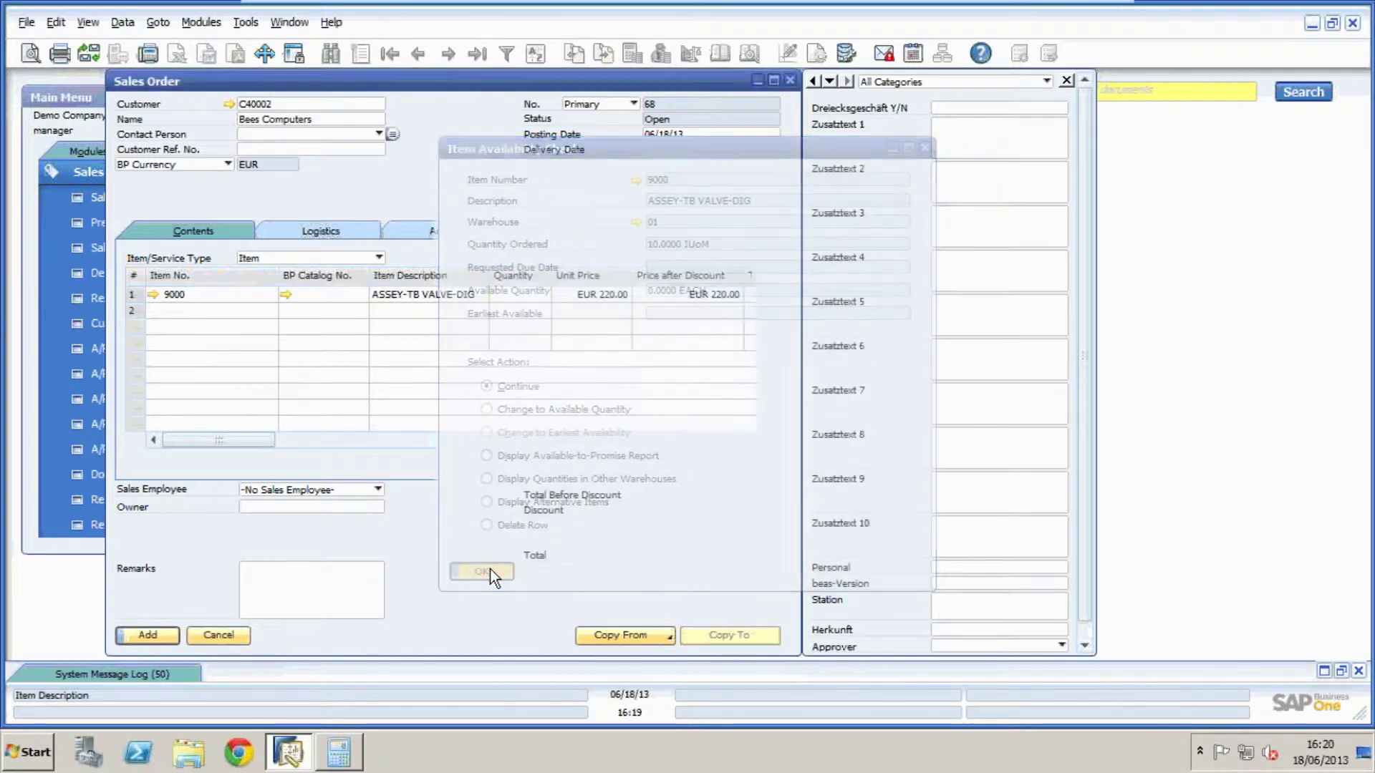
- Set the delivery date to 06/27/13, apply it to the existing rows and add the sales order
{"action": "left_click", "coordinate": [708, 150]}
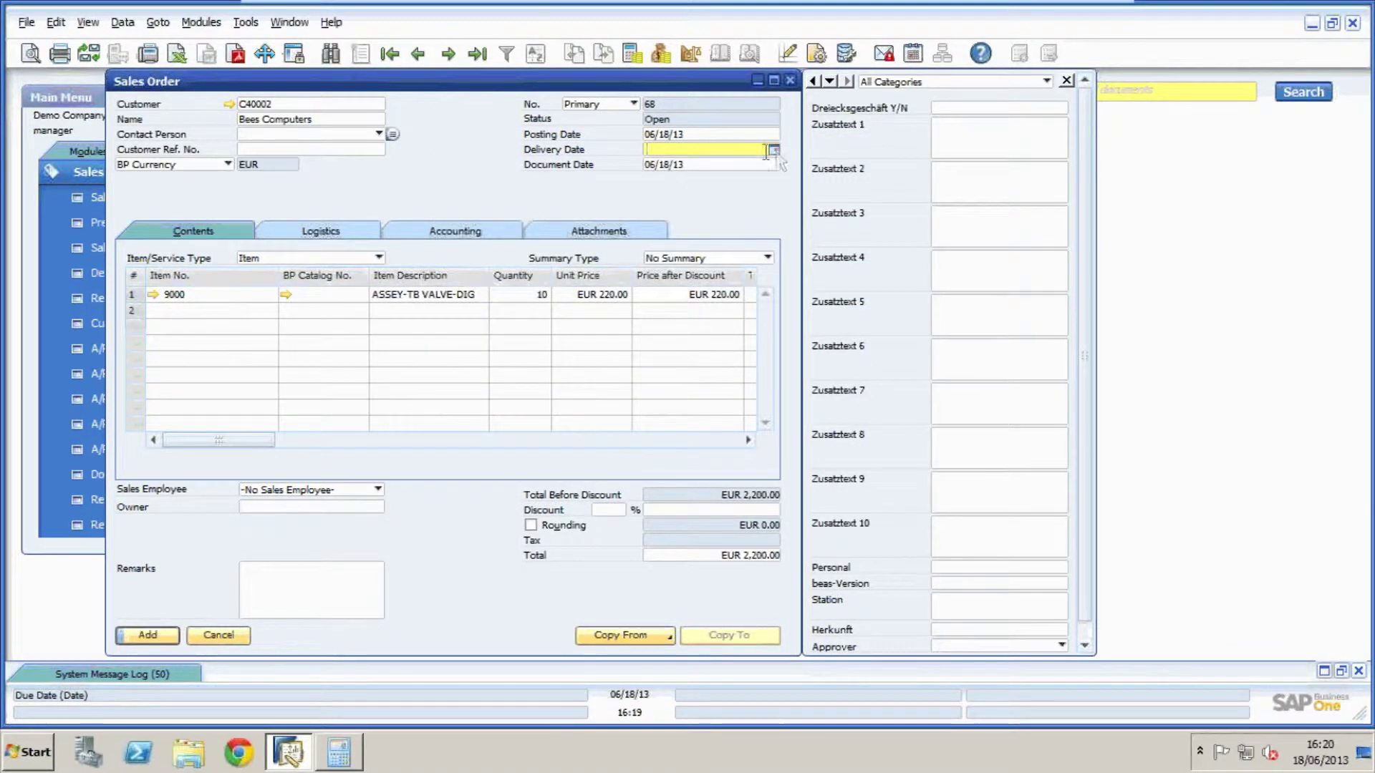
{"action": "left_click", "coordinate": [773, 150]}
{"action": "left_click", "coordinate": [743, 297]}
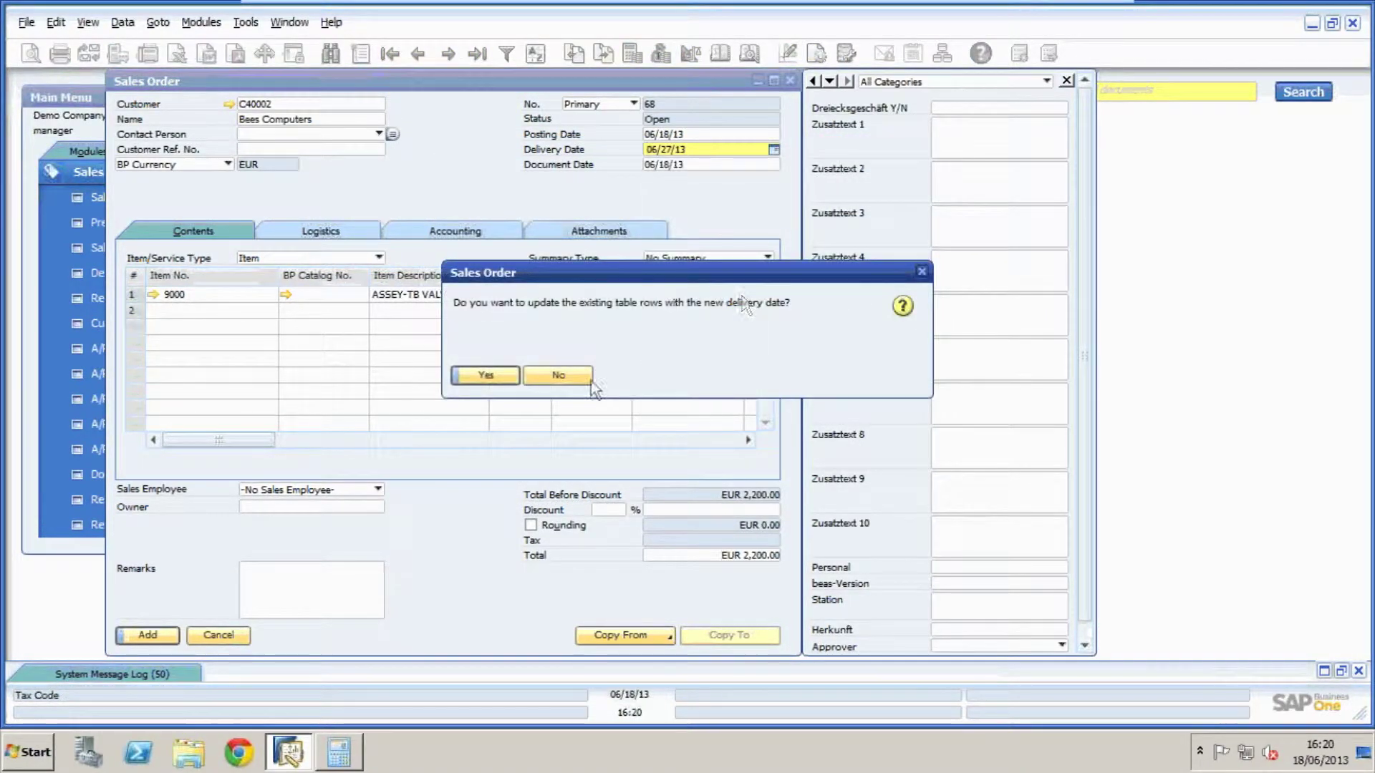
{"action": "left_click", "coordinate": [499, 377]}
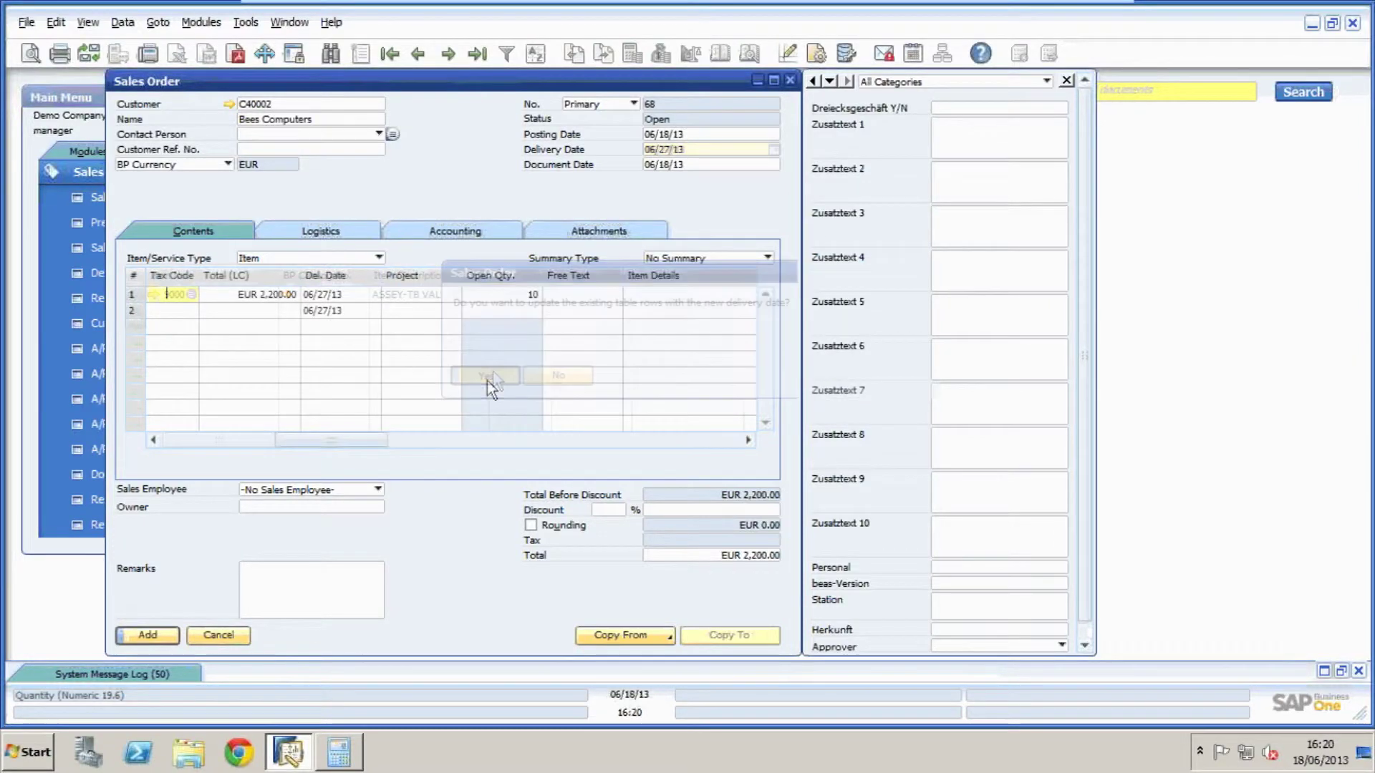
{"action": "left_click", "coordinate": [151, 639]}
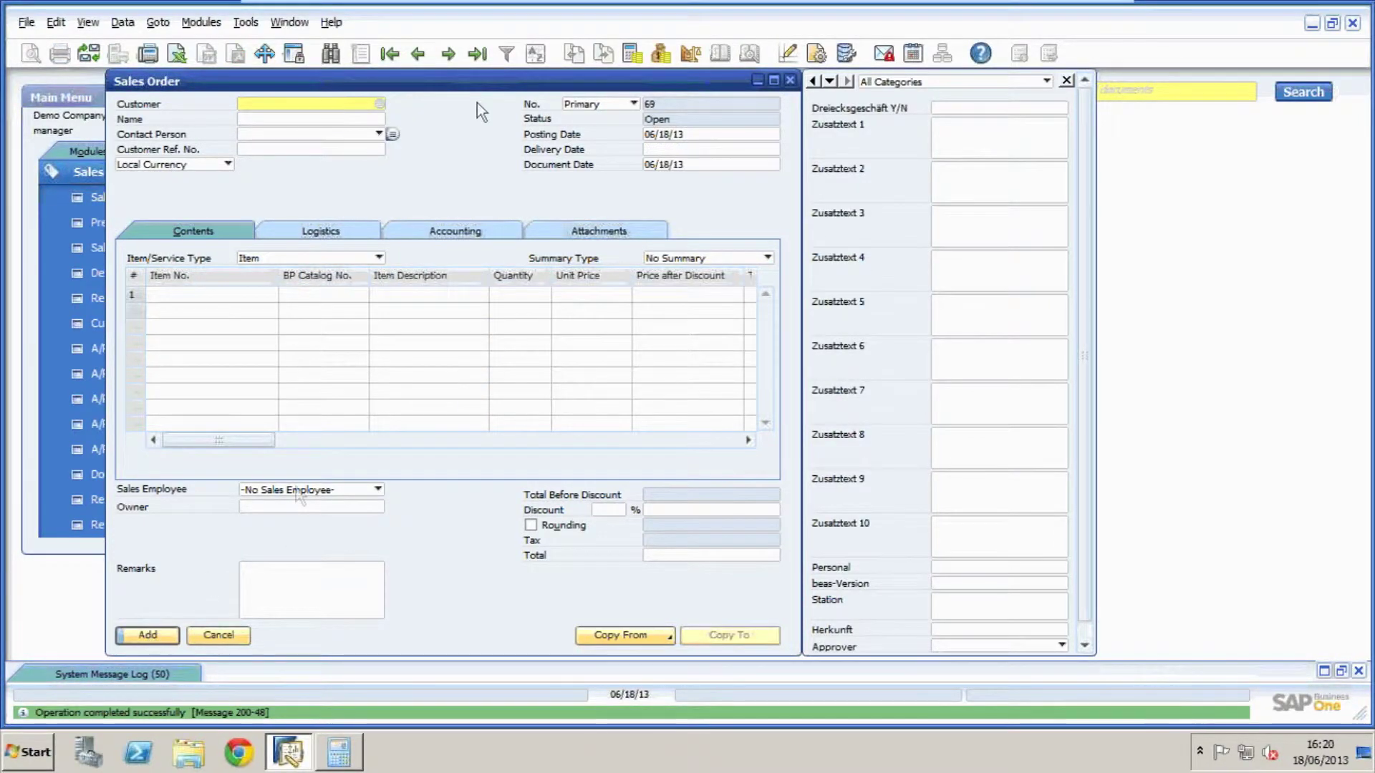
- Reopen the last sales order and create a work order for all its lines
{"action": "left_click", "coordinate": [483, 48]}
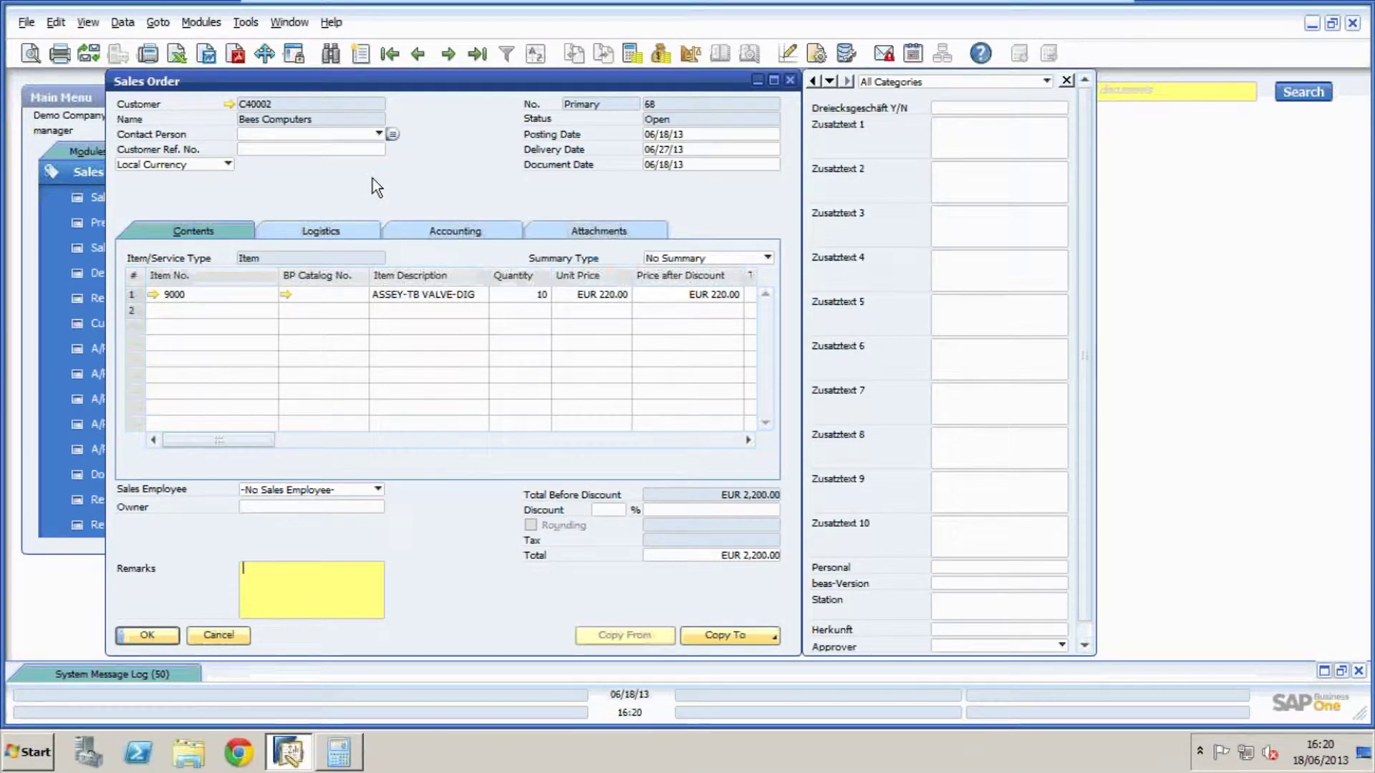
{"action": "right_click", "coordinate": [332, 188]}
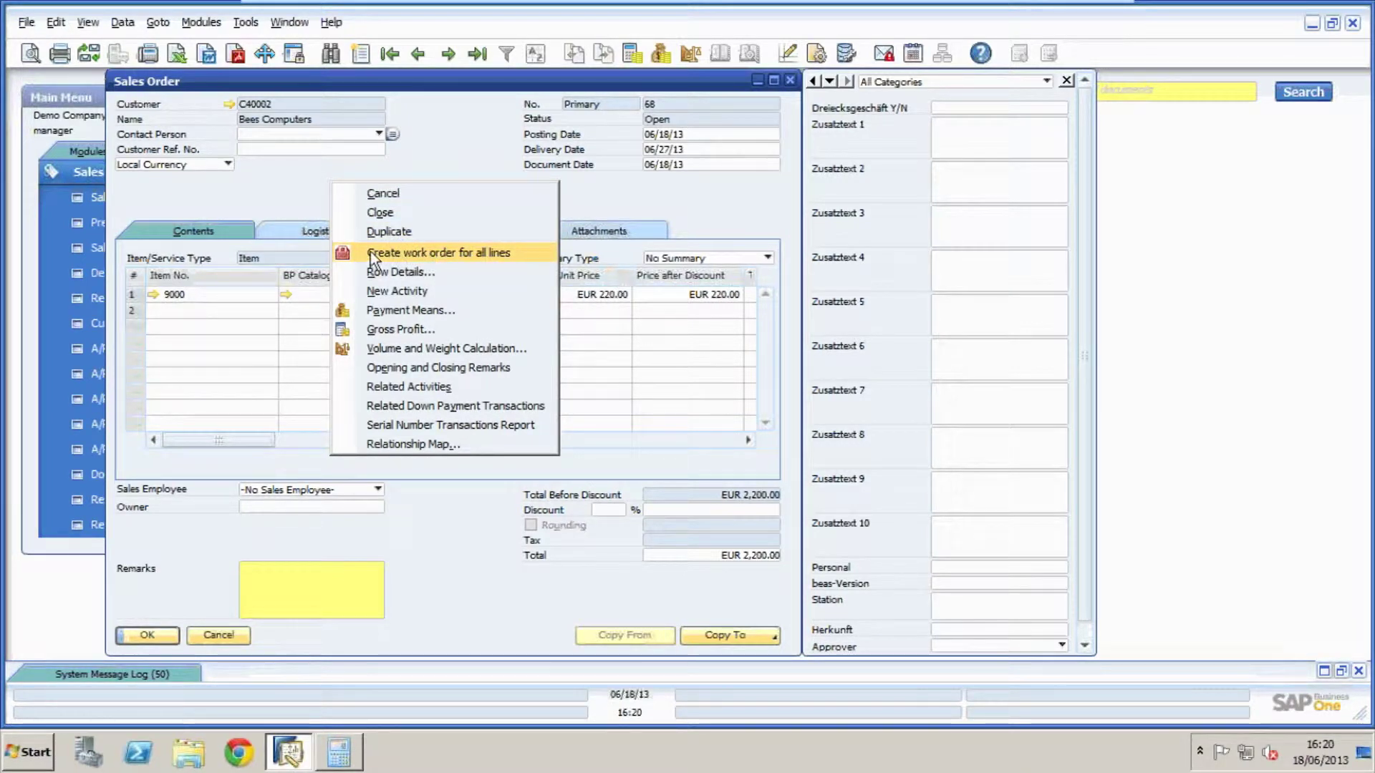
{"action": "left_click", "coordinate": [418, 257]}
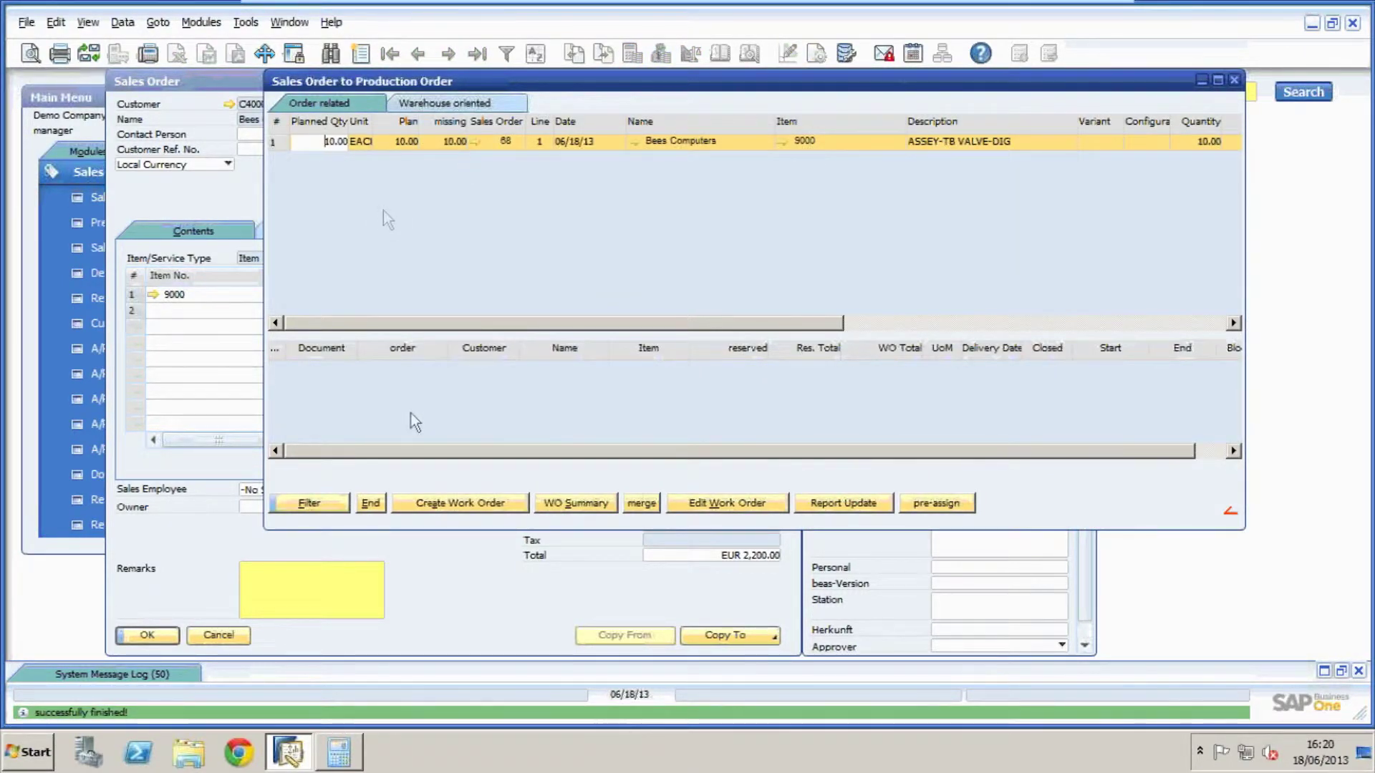
{"action": "left_click", "coordinate": [481, 502]}
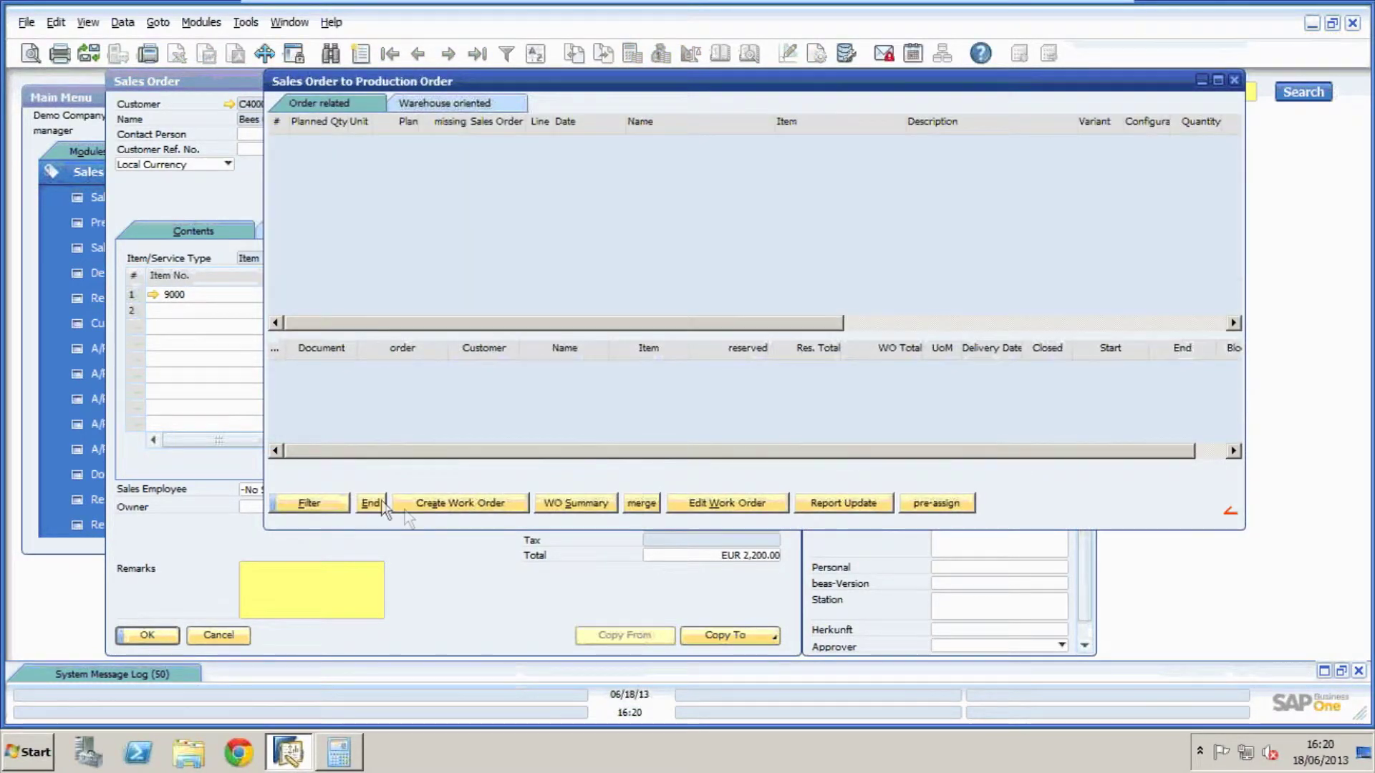
{"action": "left_click", "coordinate": [371, 503]}
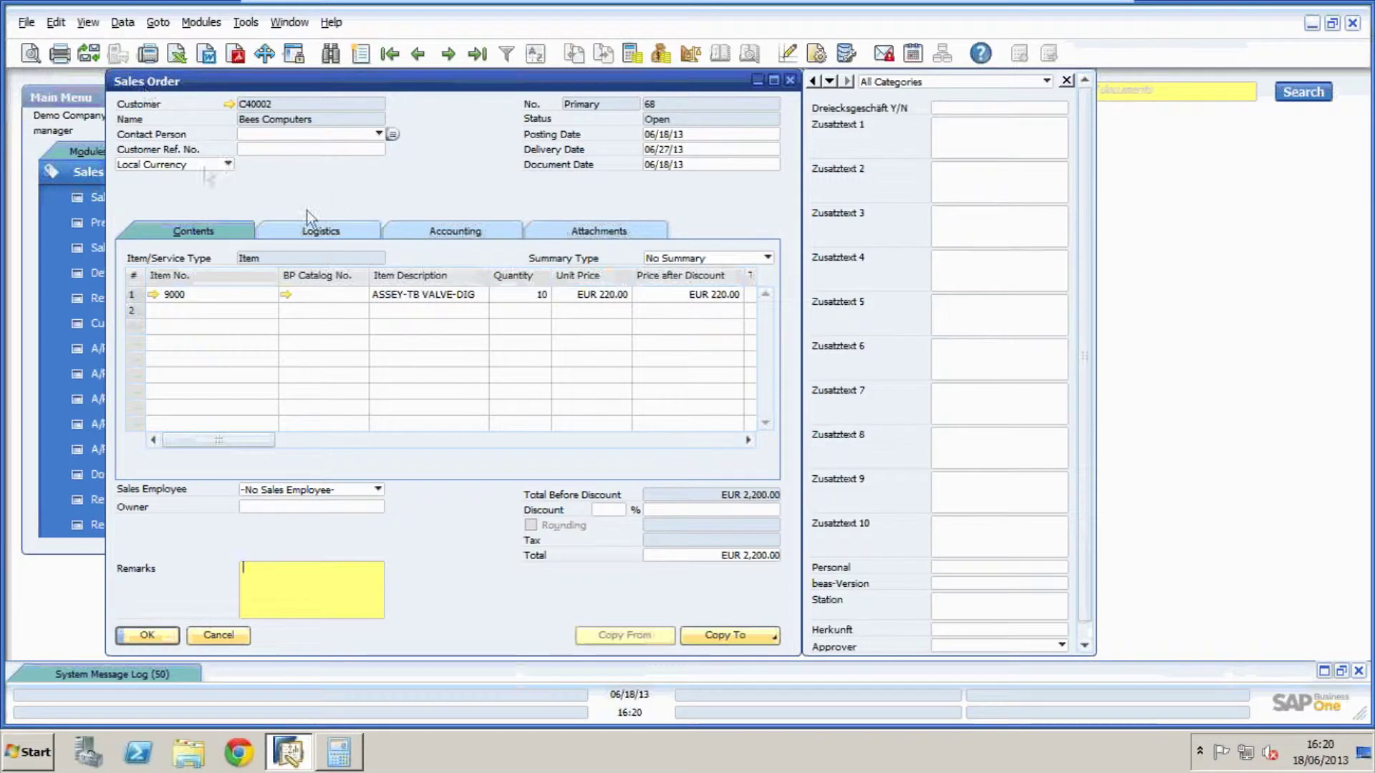
- Open the work order linked to the sales order and examine its 9011 sub-assembly and serial number reservations
{"action": "right_click", "coordinate": [344, 189]}
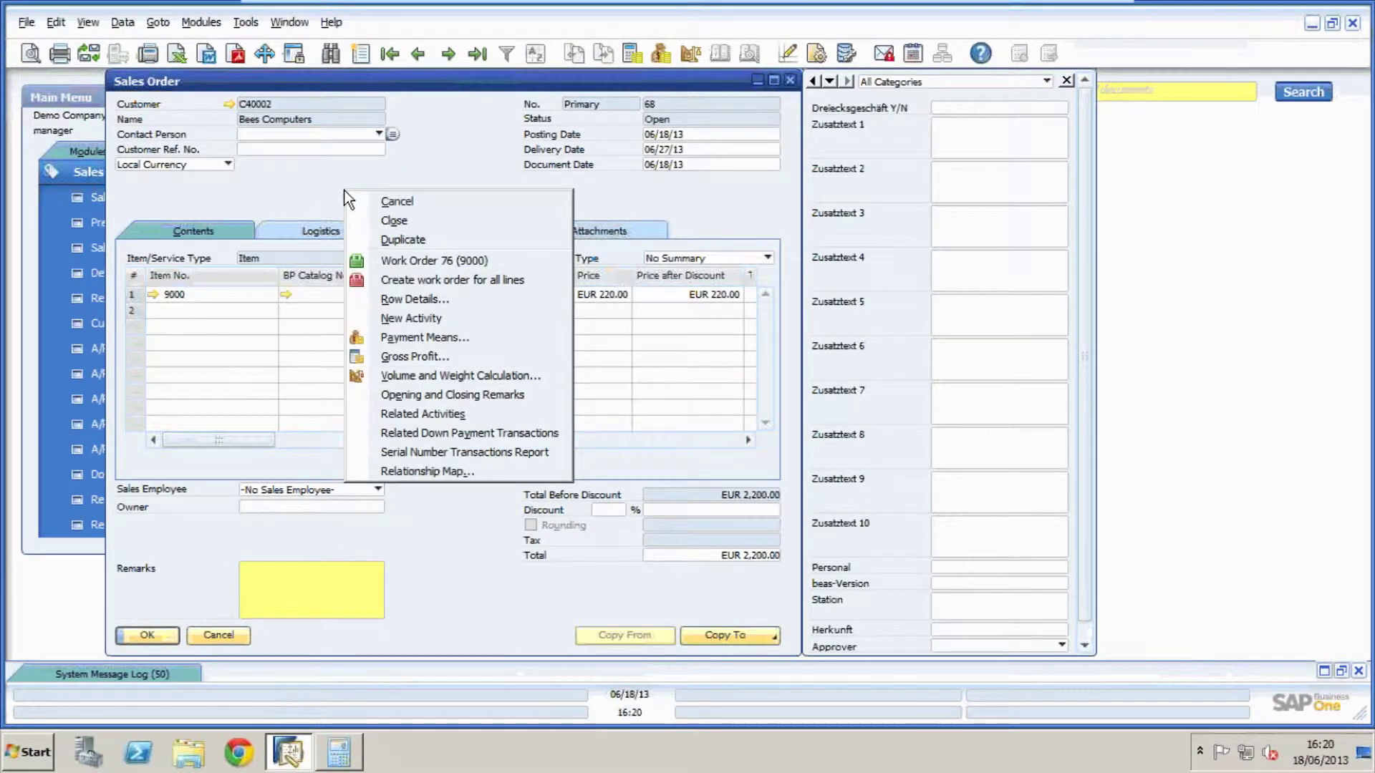
{"action": "left_click", "coordinate": [410, 260]}
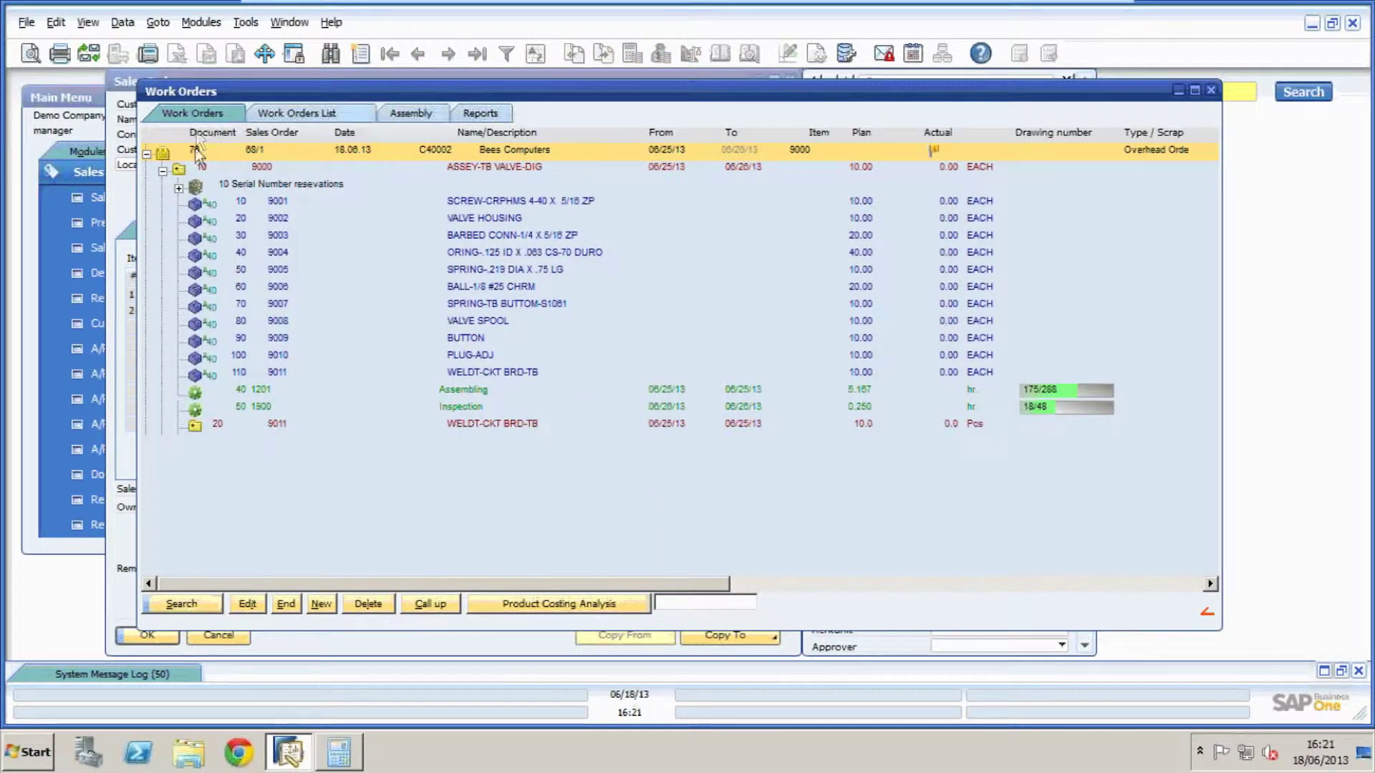
{"action": "left_click", "coordinate": [192, 423]}
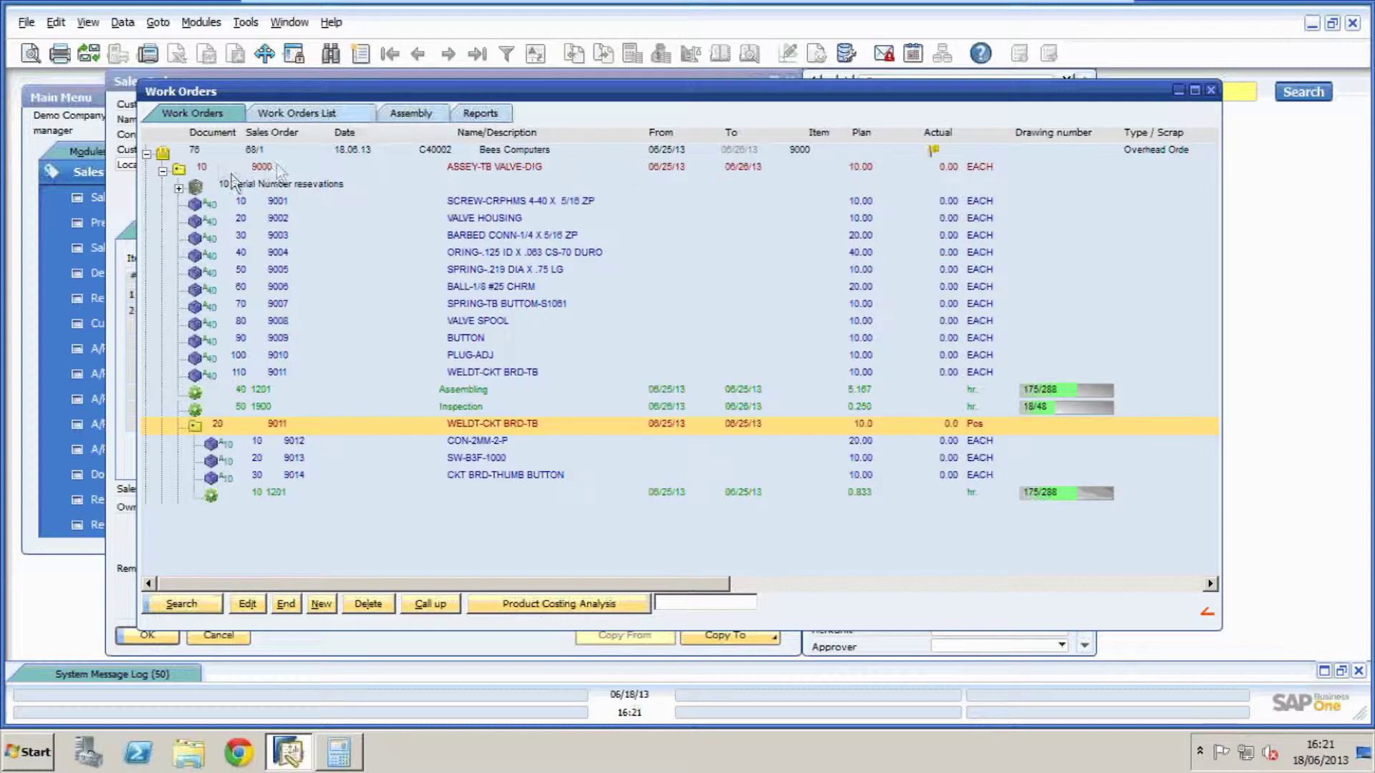
{"action": "left_click", "coordinate": [179, 188]}
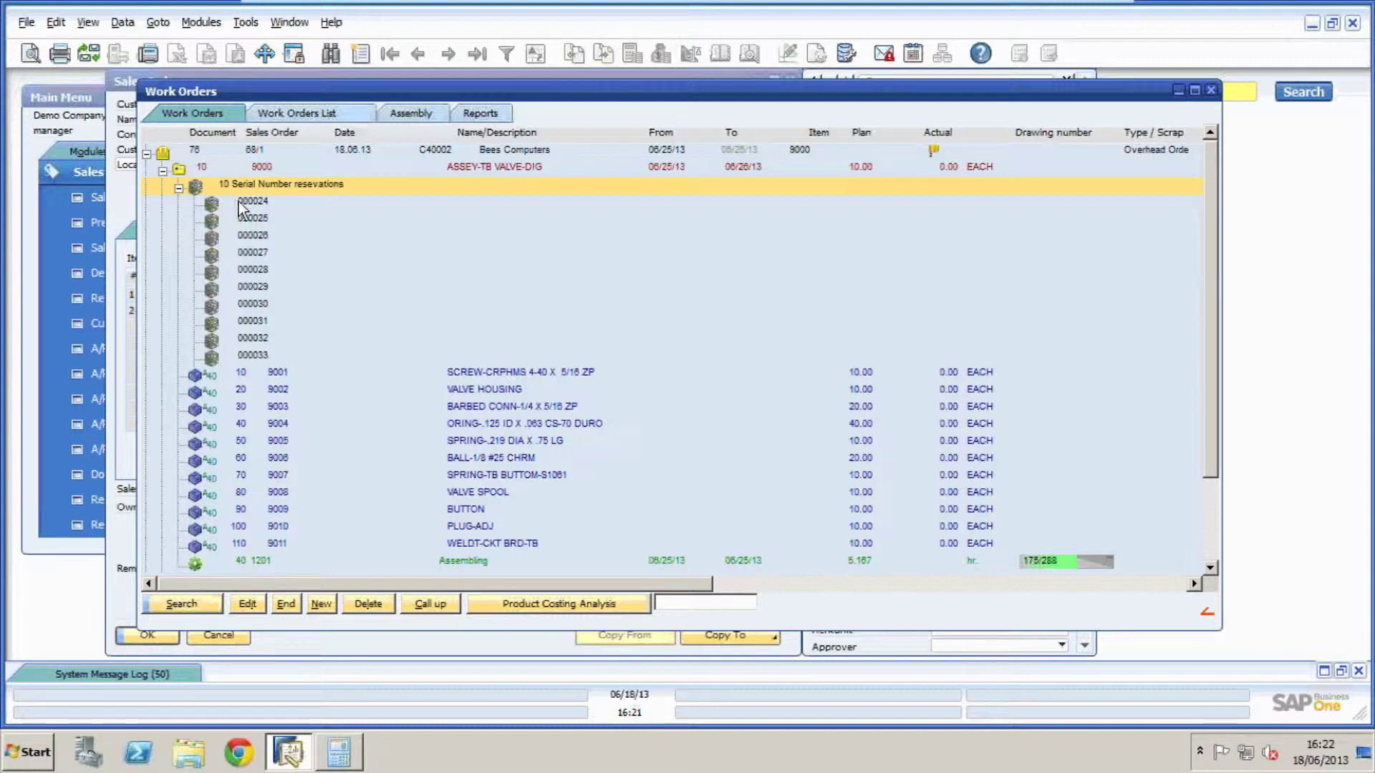
{"action": "left_click", "coordinate": [179, 188]}
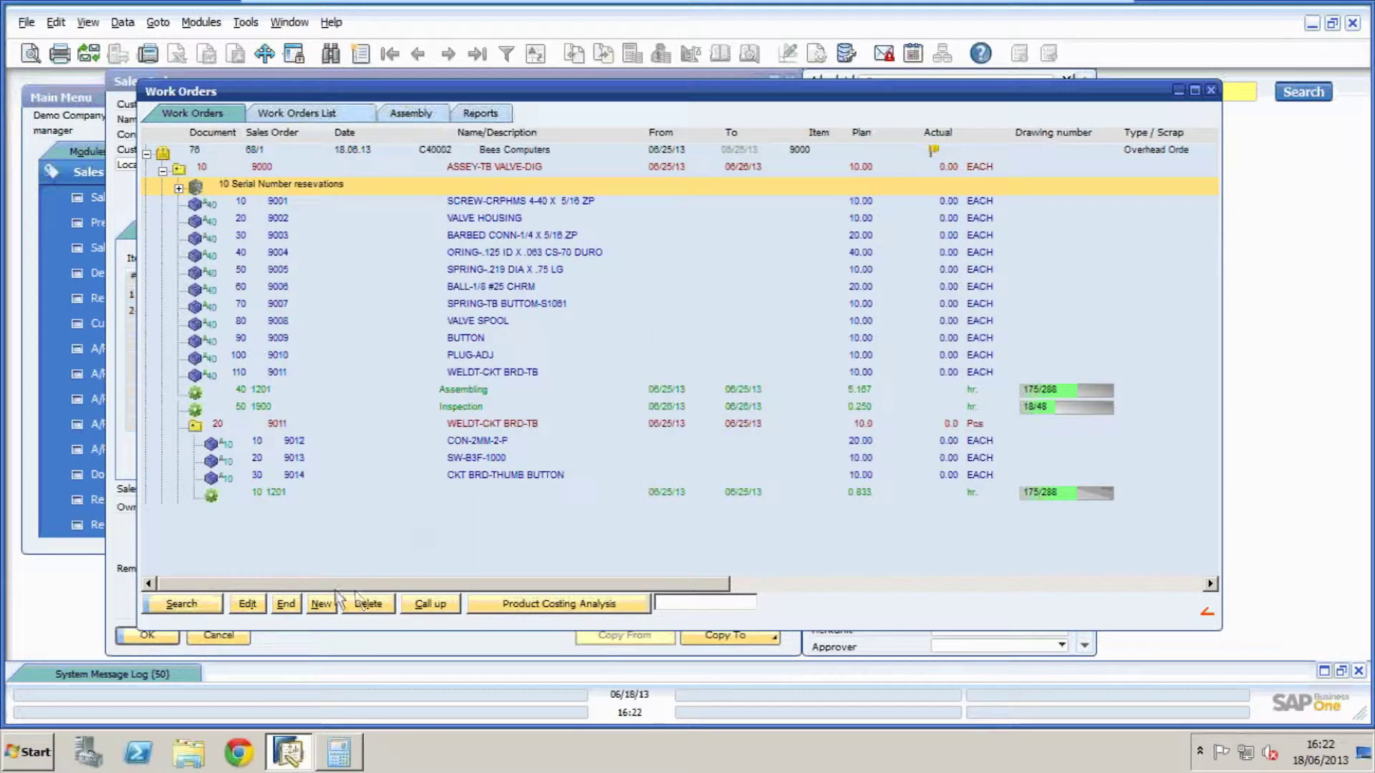
- Review the work order's material requirements, then close them along with the work order and sales order windows
{"action": "right_click", "coordinate": [164, 154]}
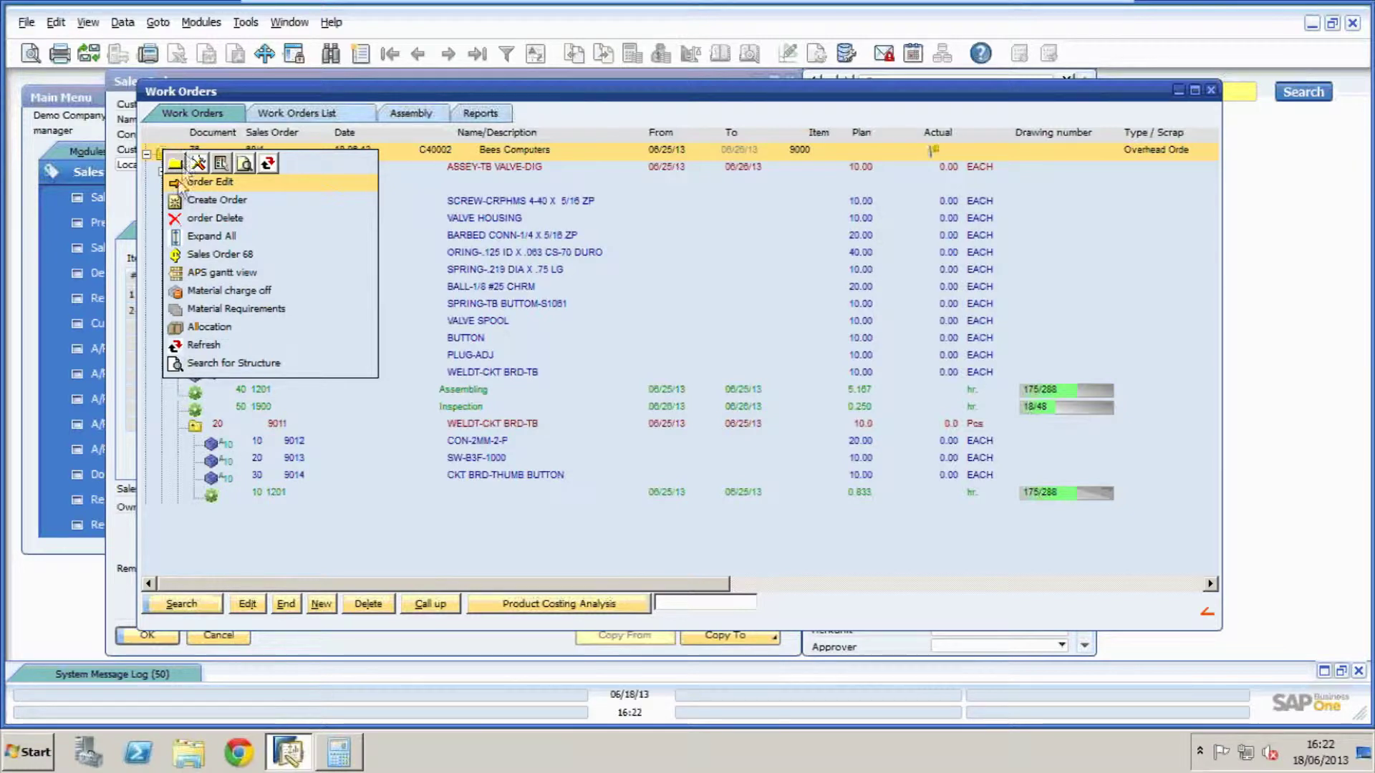
{"action": "left_click", "coordinate": [218, 309]}
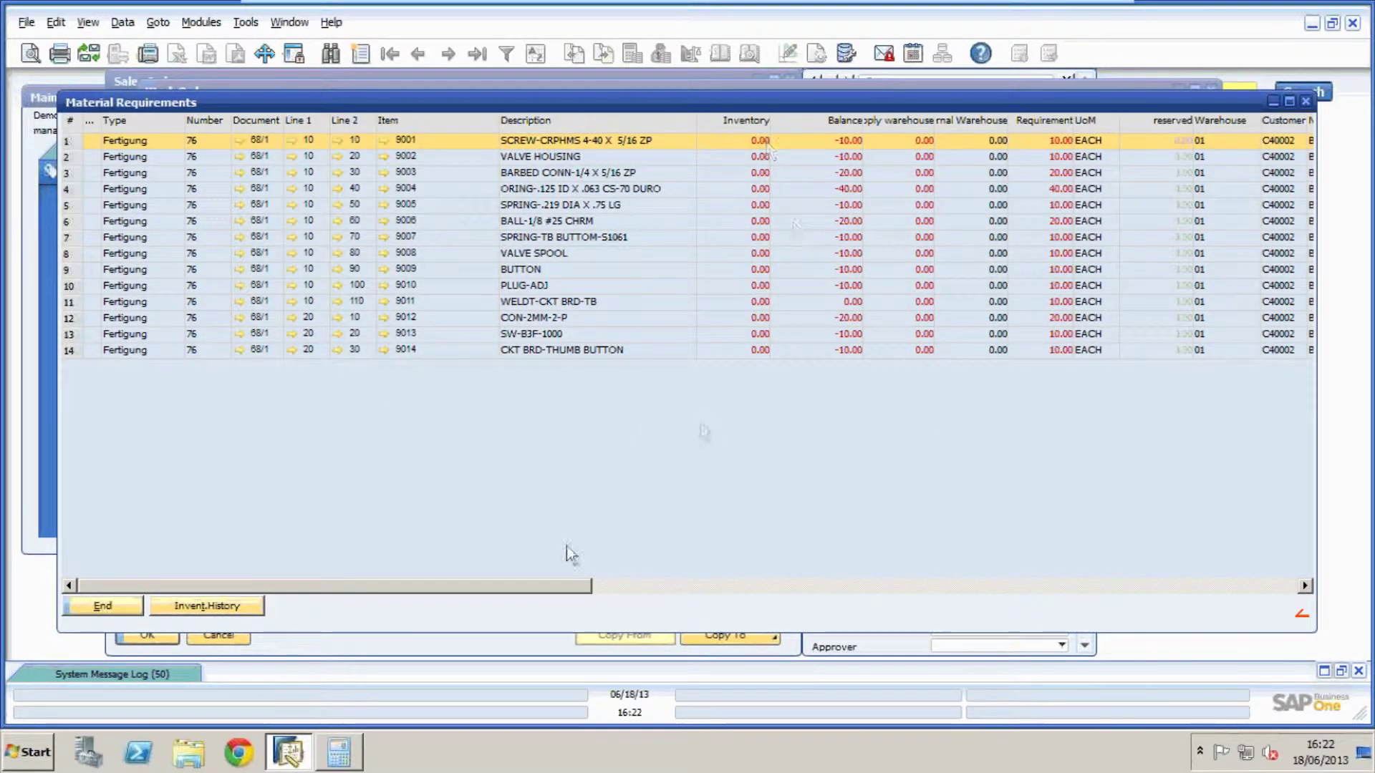
{"action": "left_click_drag", "start_coordinate": [557, 597], "coordinate": [513, 586]}
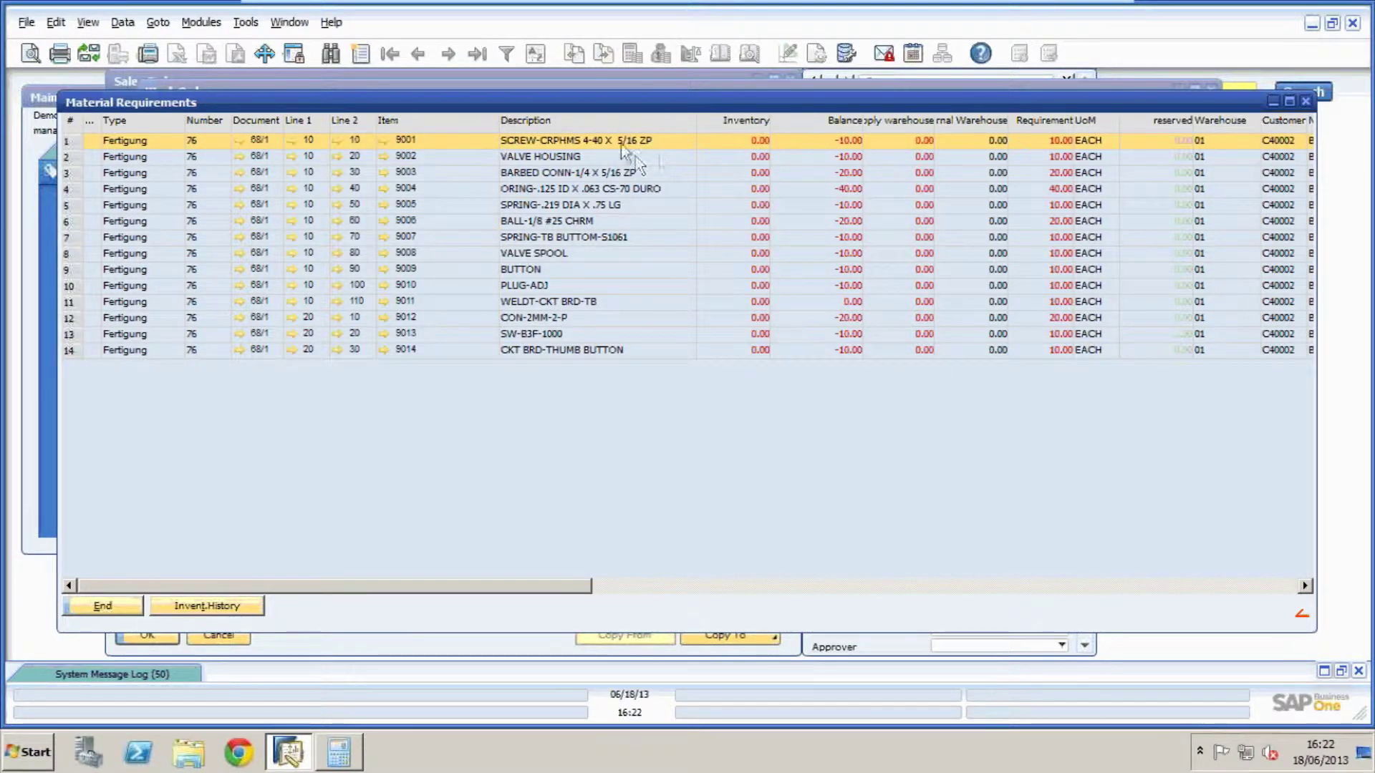
{"action": "left_click", "coordinate": [113, 607]}
{"action": "left_click", "coordinate": [284, 604]}
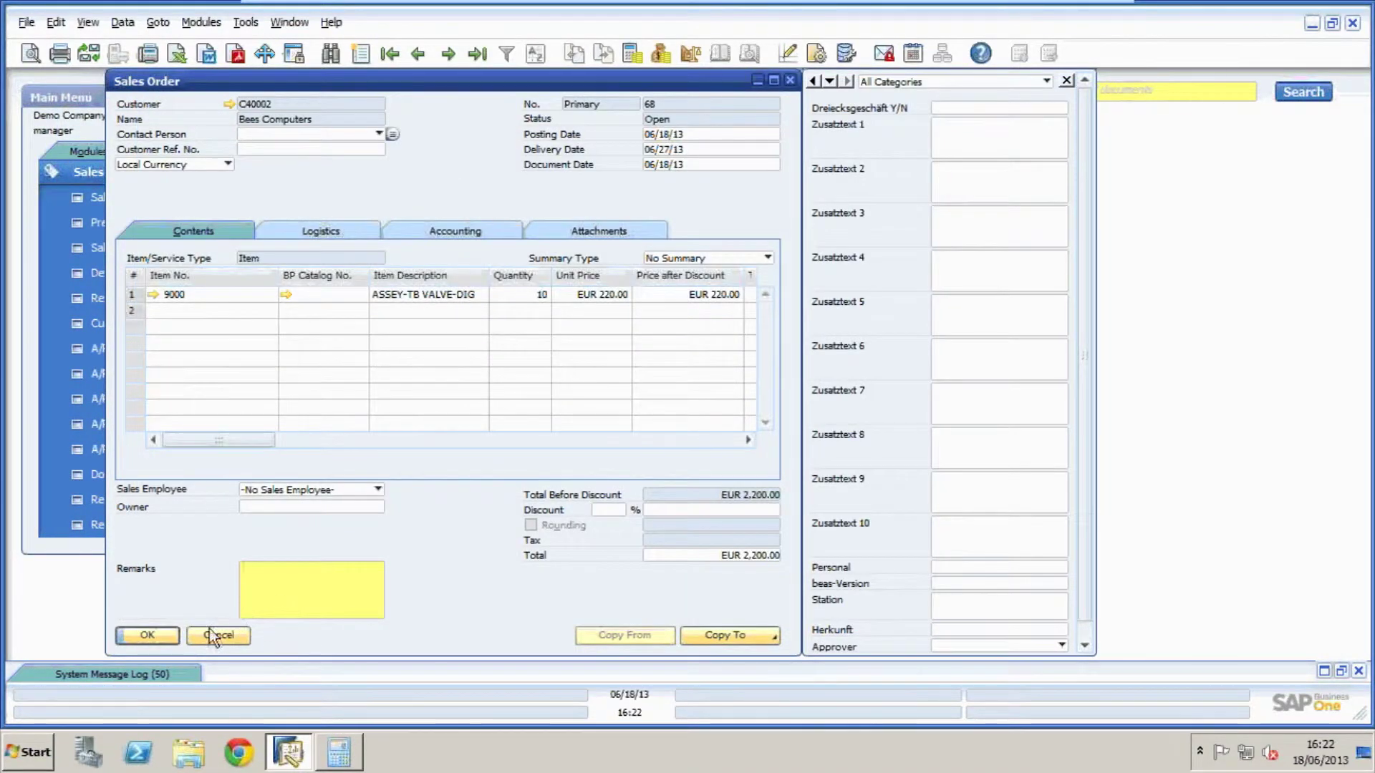
{"action": "left_click", "coordinate": [210, 633]}
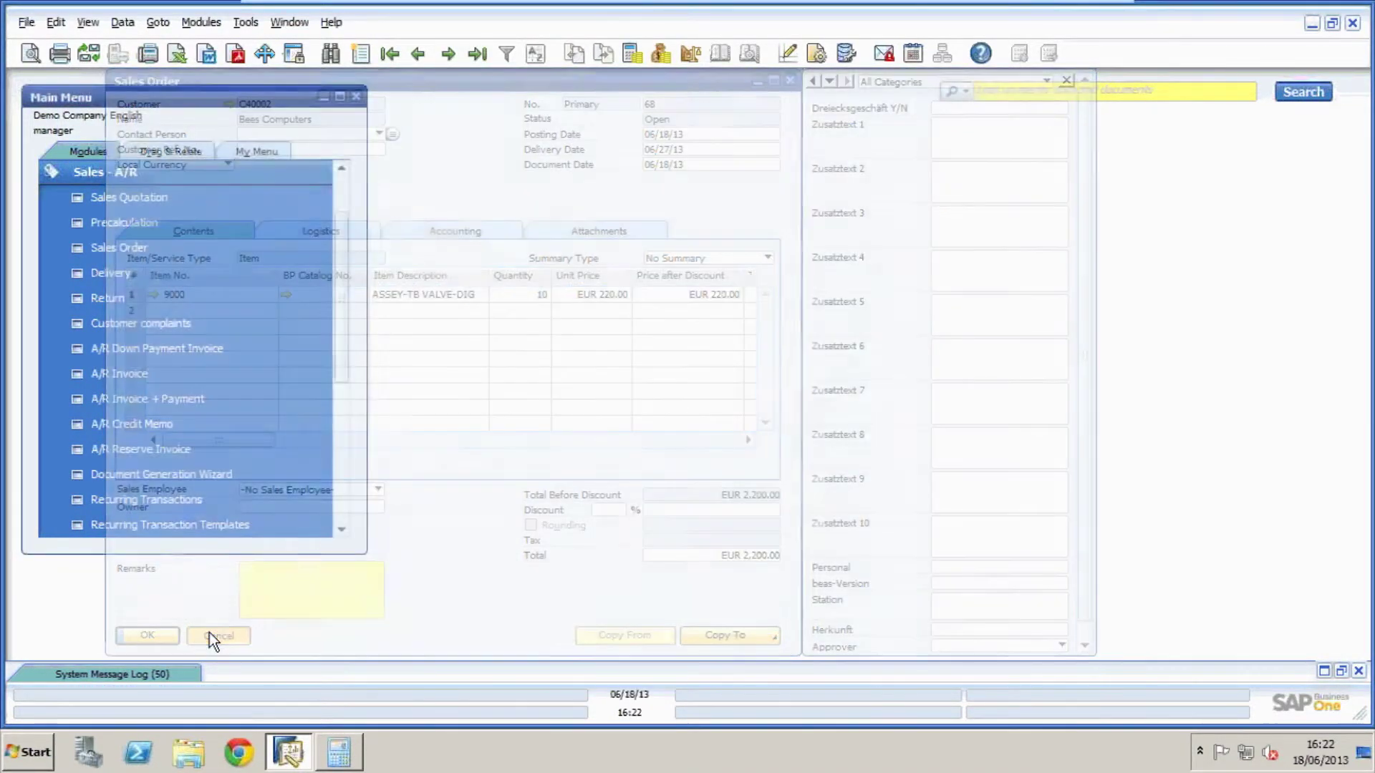
- Run the MRP Wizard calculation for the "9000 Only" scenario
{"action": "left_click", "coordinate": [142, 177]}
{"action": "left_click", "coordinate": [139, 397]}
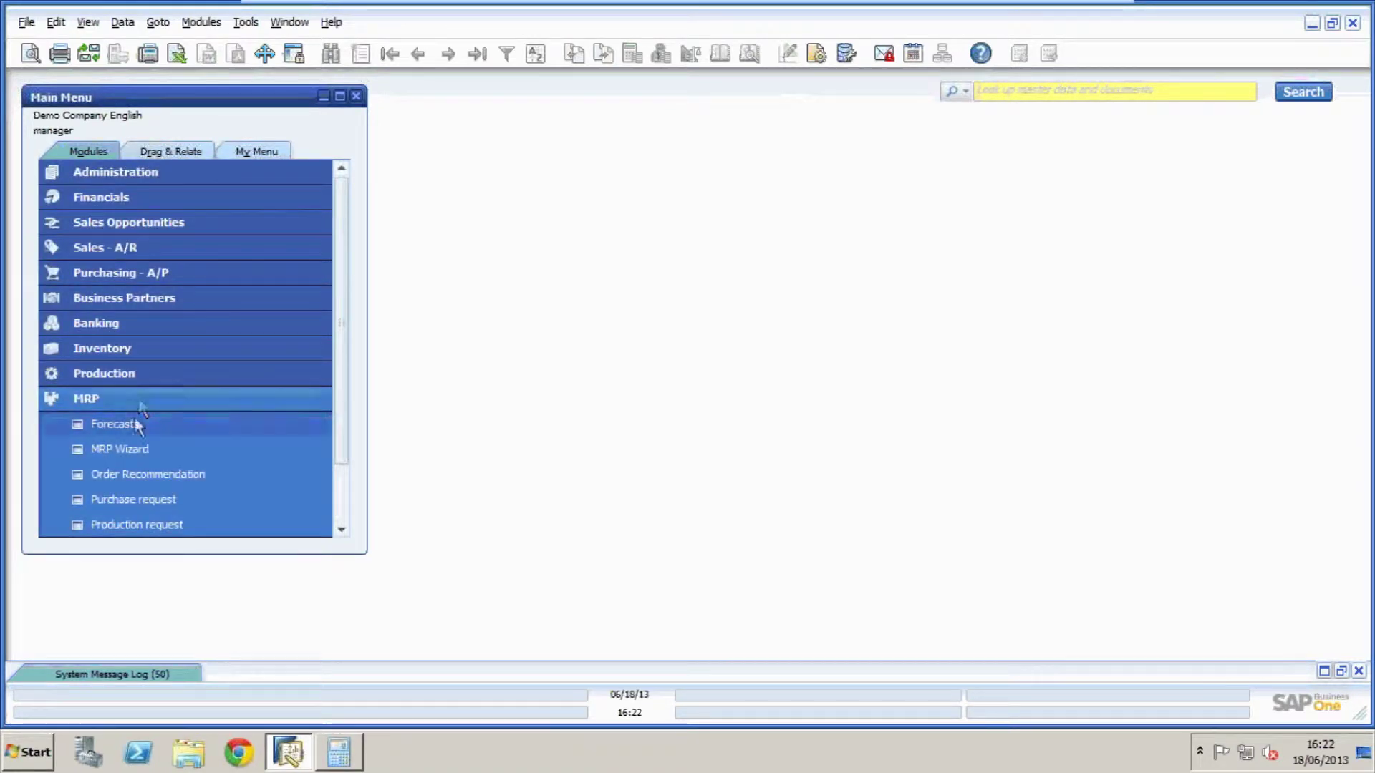
{"action": "left_click", "coordinate": [141, 450]}
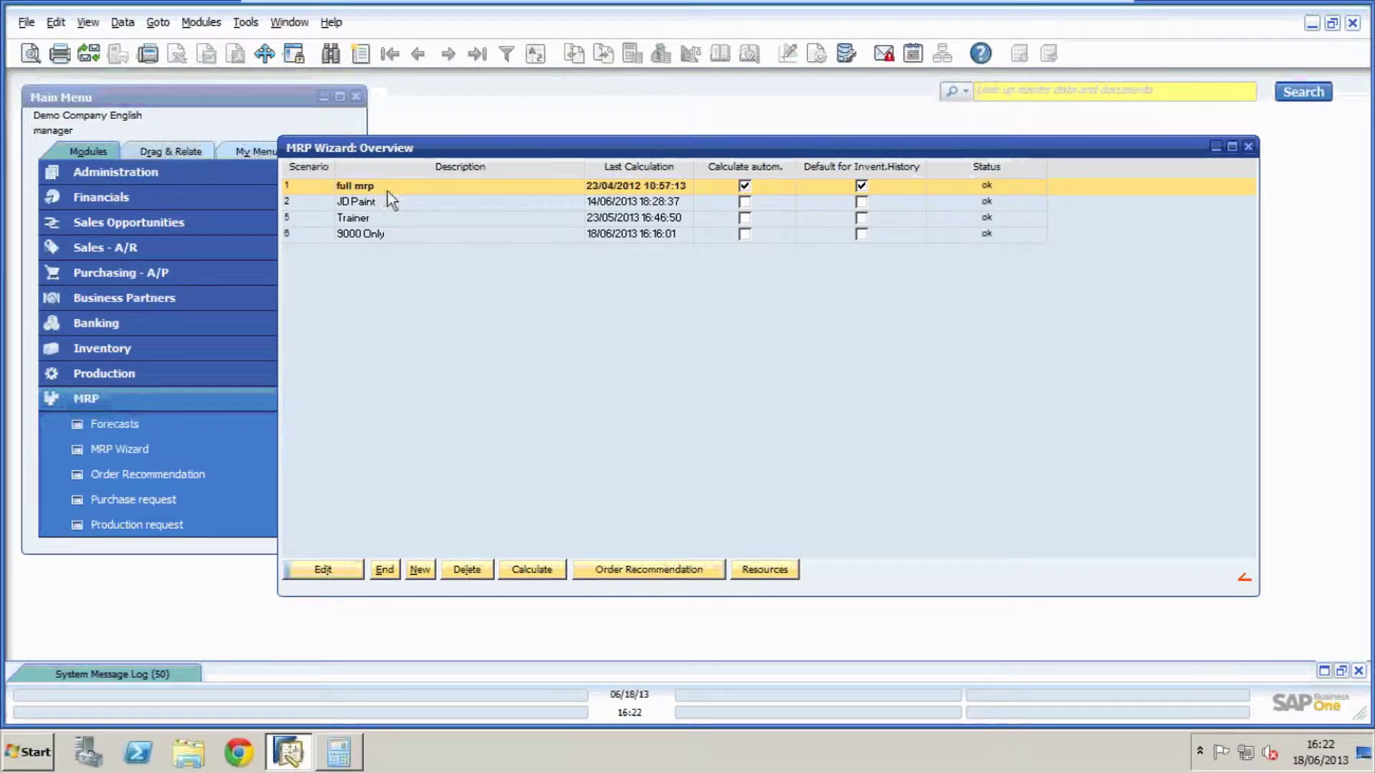
{"action": "left_click", "coordinate": [353, 231]}
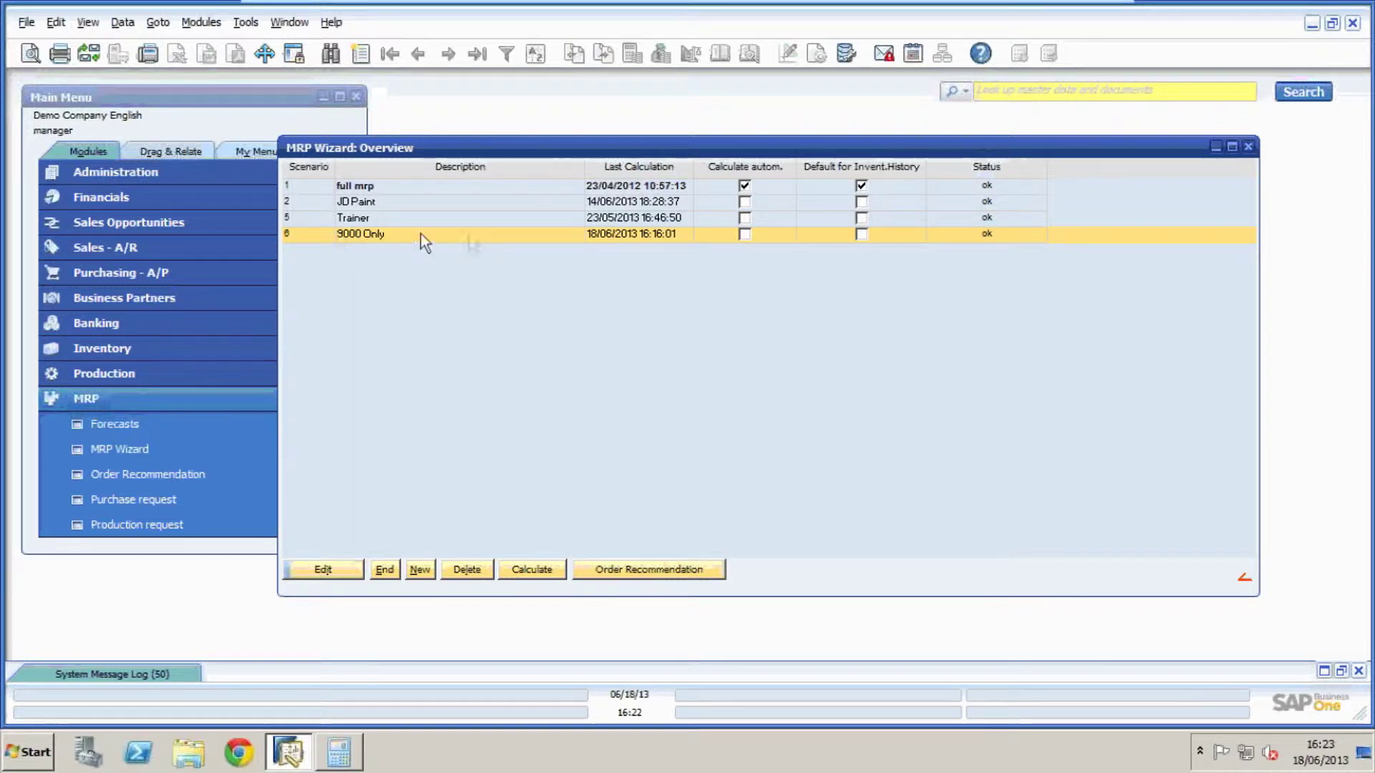
{"action": "left_click", "coordinate": [541, 569]}
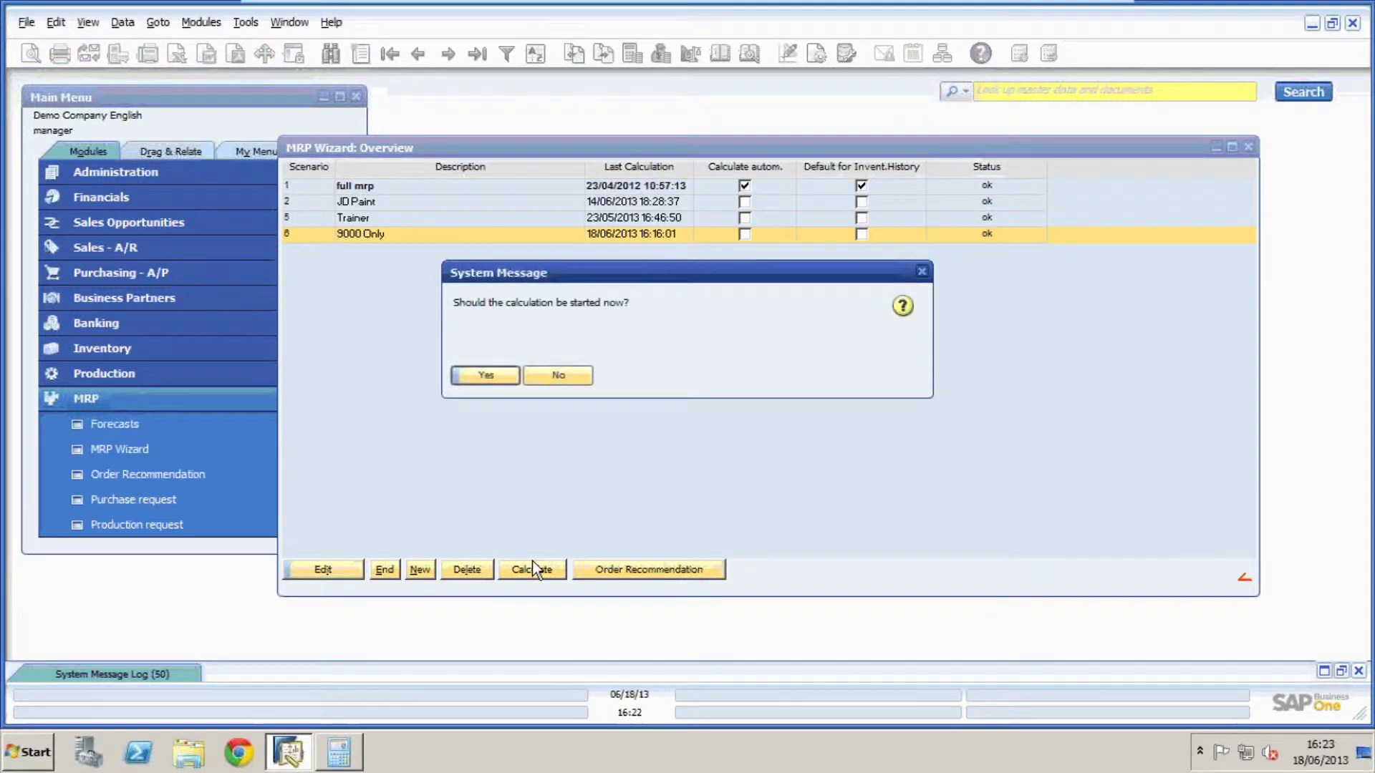
{"action": "left_click", "coordinate": [470, 376]}
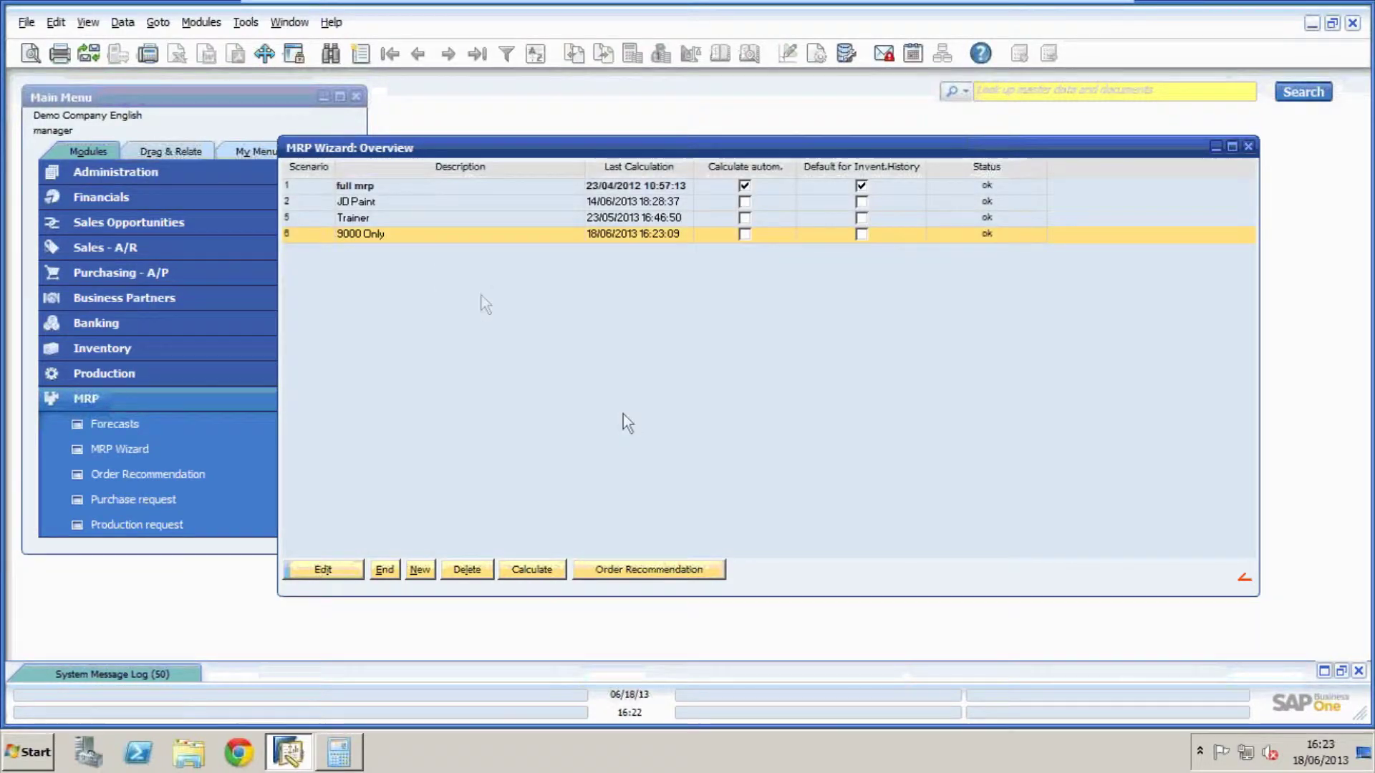
- Open the order recommendation for the "9000 Only" scenario and examine the components' demand, suppliers and delivery dates
{"action": "left_click", "coordinate": [674, 570]}
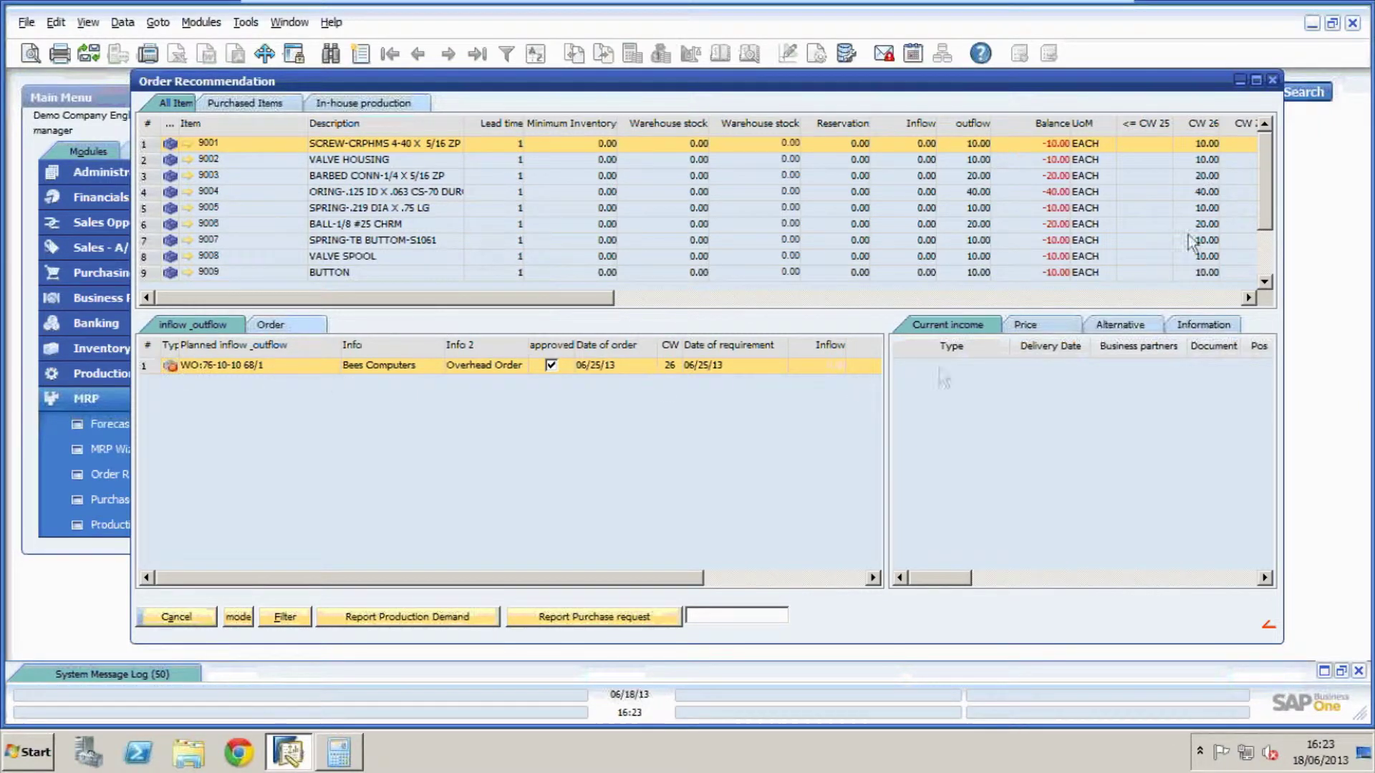
{"action": "scroll", "coordinate": [1273, 192], "scroll_direction": "down", "scroll_amount": 3}
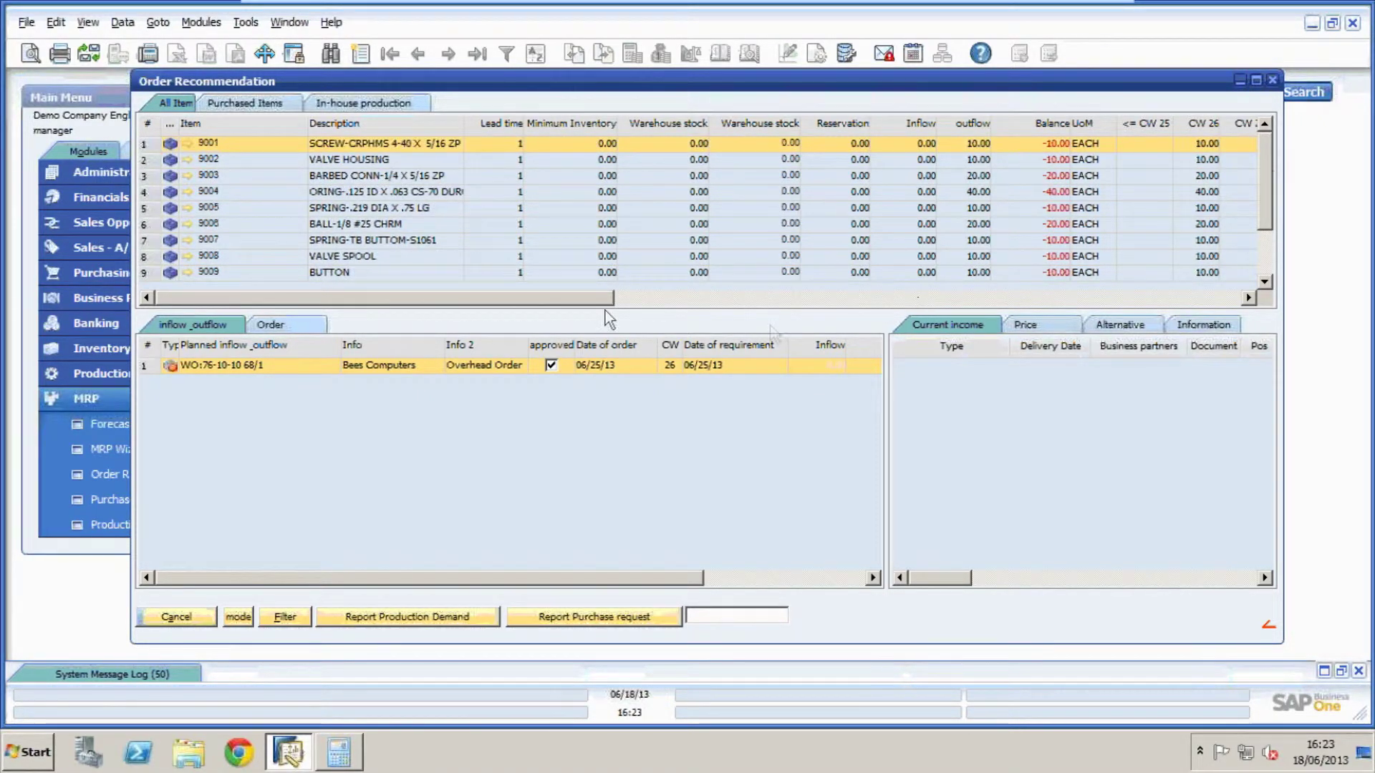
{"action": "left_click_drag", "start_coordinate": [575, 298], "coordinate": [995, 315]}
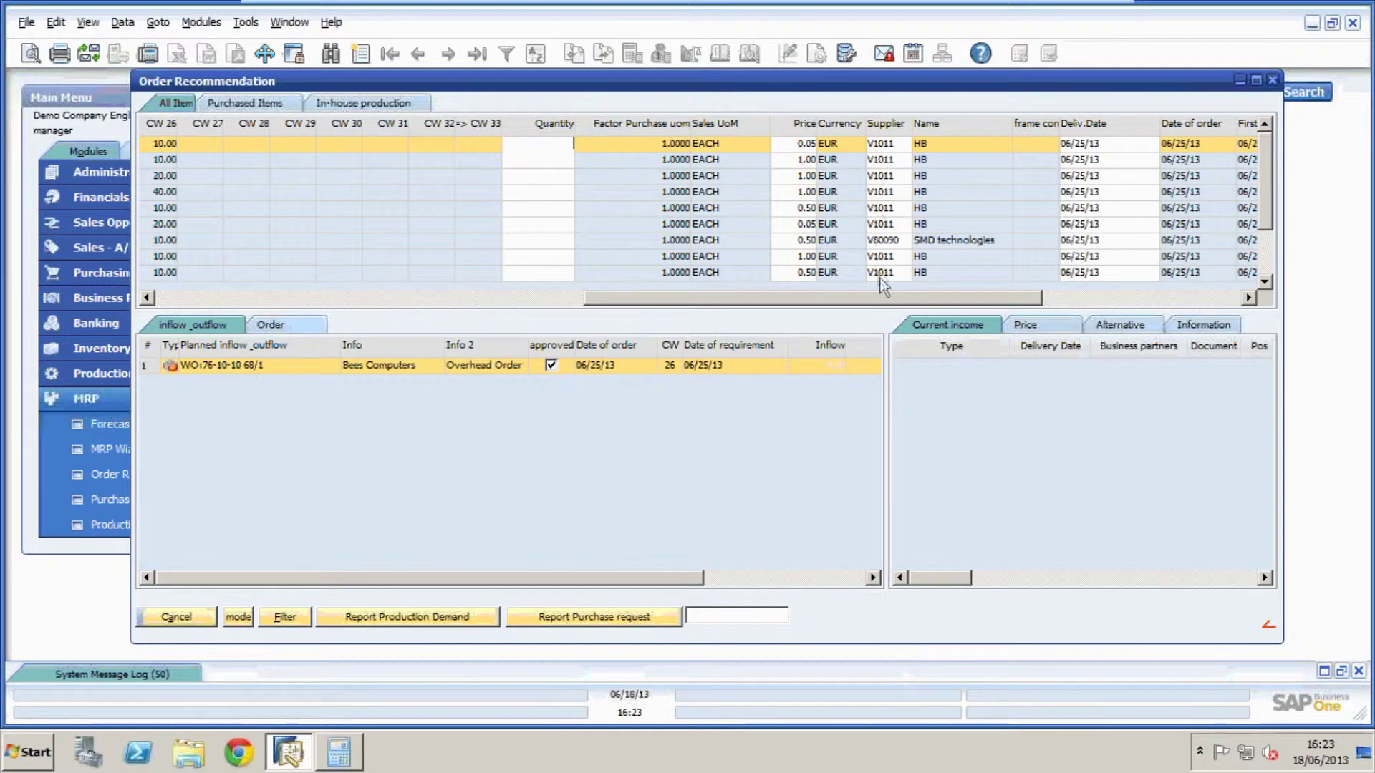
- Pre-assign order quantities to the recommended items with 5 security workdays and Buy as the mode of procurement
{"action": "left_click_drag", "start_coordinate": [1265, 193], "coordinate": [1260, 258]}
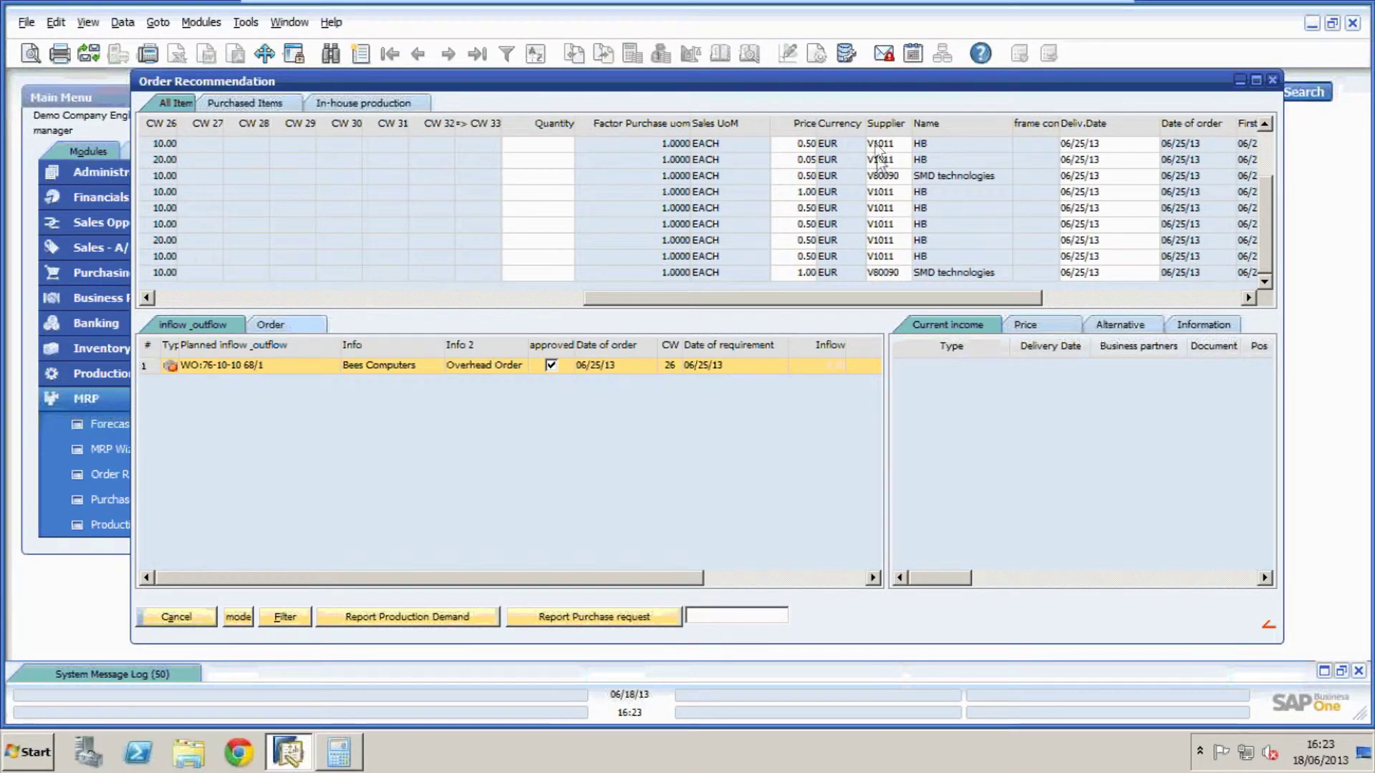
{"action": "left_click_drag", "start_coordinate": [1266, 228], "coordinate": [1269, 154]}
{"action": "left_click_drag", "start_coordinate": [849, 305], "coordinate": [723, 324]}
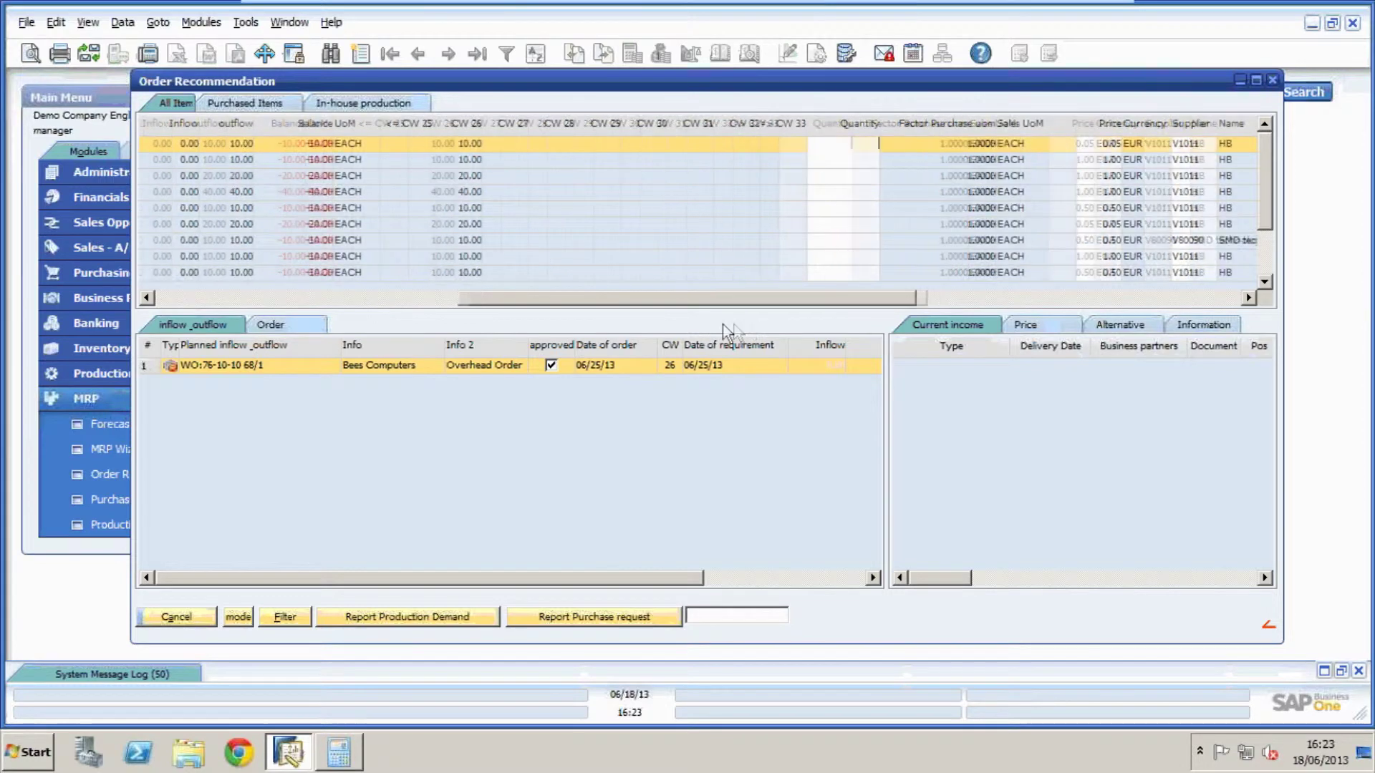
{"action": "left_click", "coordinate": [242, 618]}
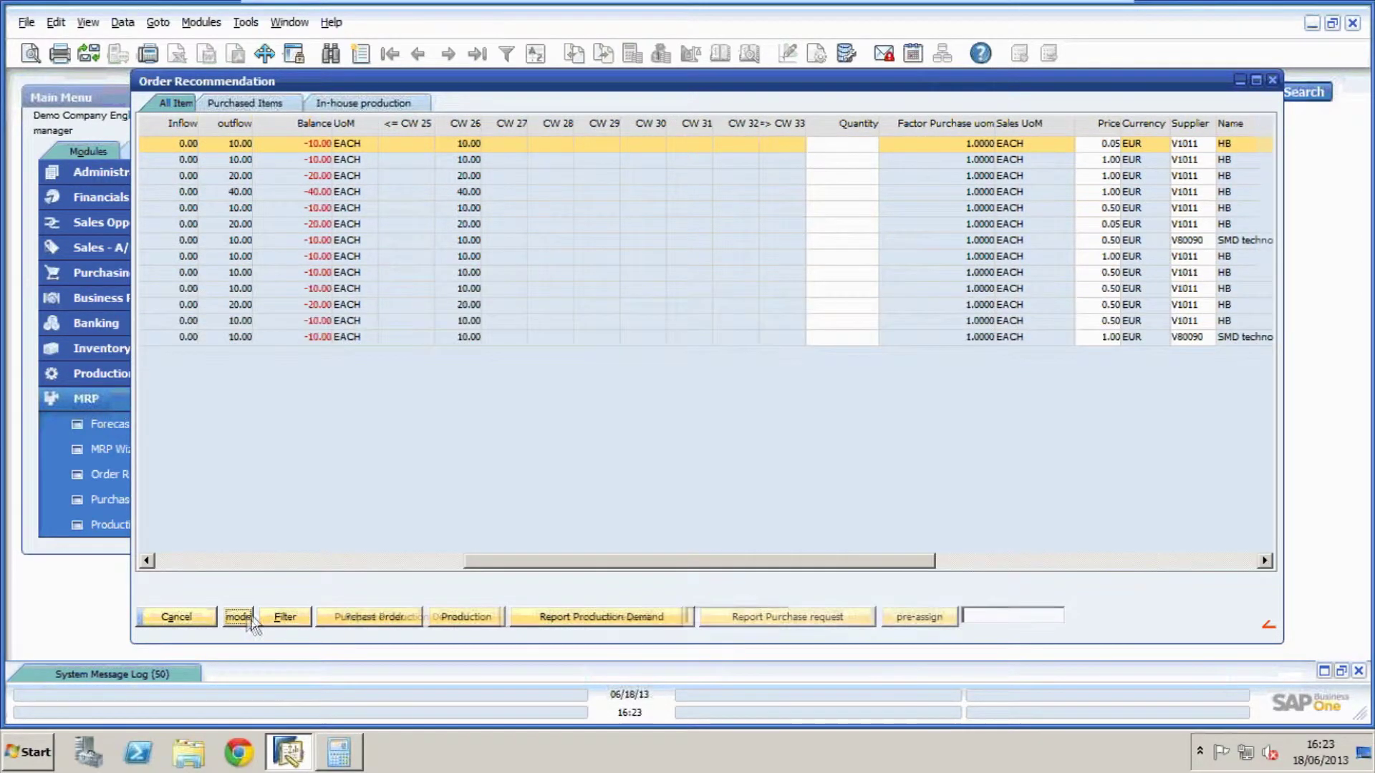
{"action": "left_click", "coordinate": [919, 617]}
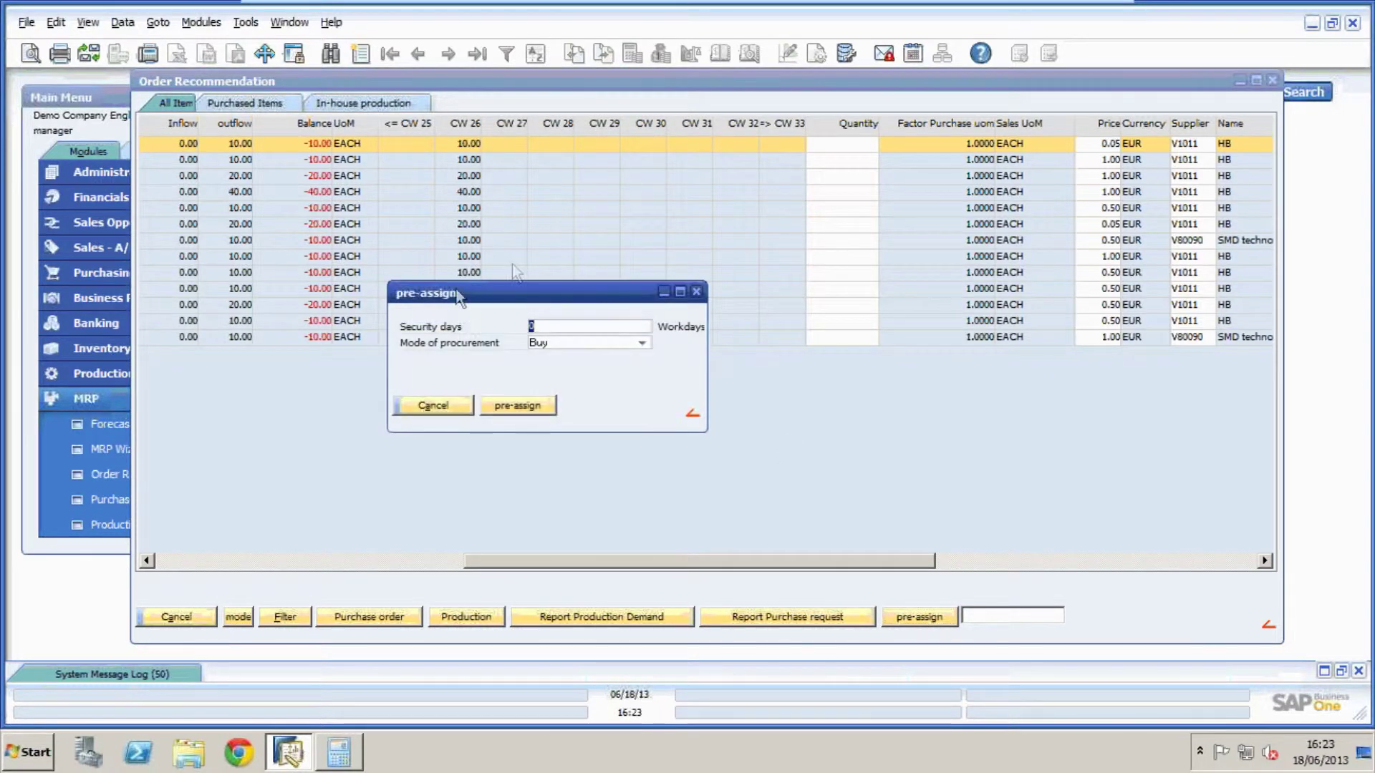
{"action": "type", "text": "5"}
{"action": "left_click", "coordinate": [514, 408]}
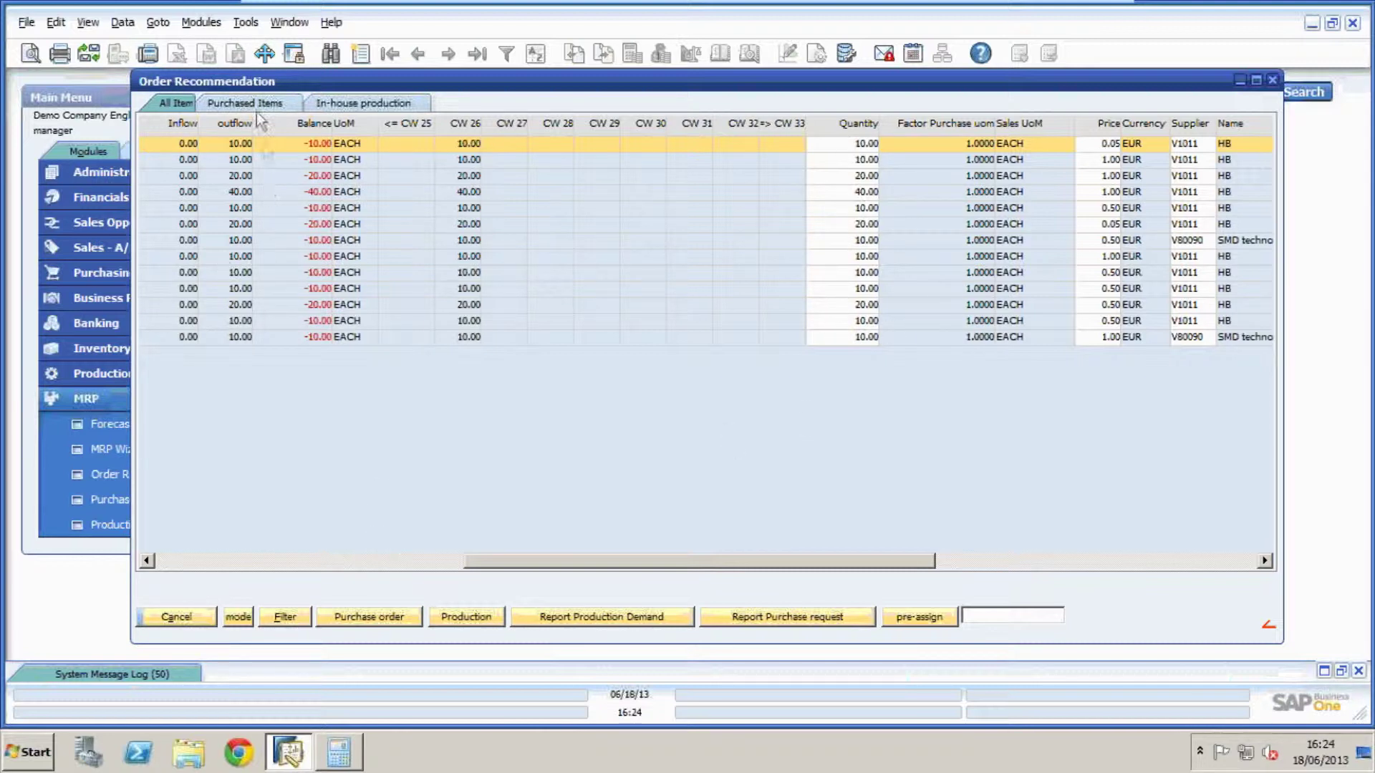
- Check the purchased and in-house recommendations, then generate purchase requests for the purchased items
{"action": "left_click", "coordinate": [218, 107]}
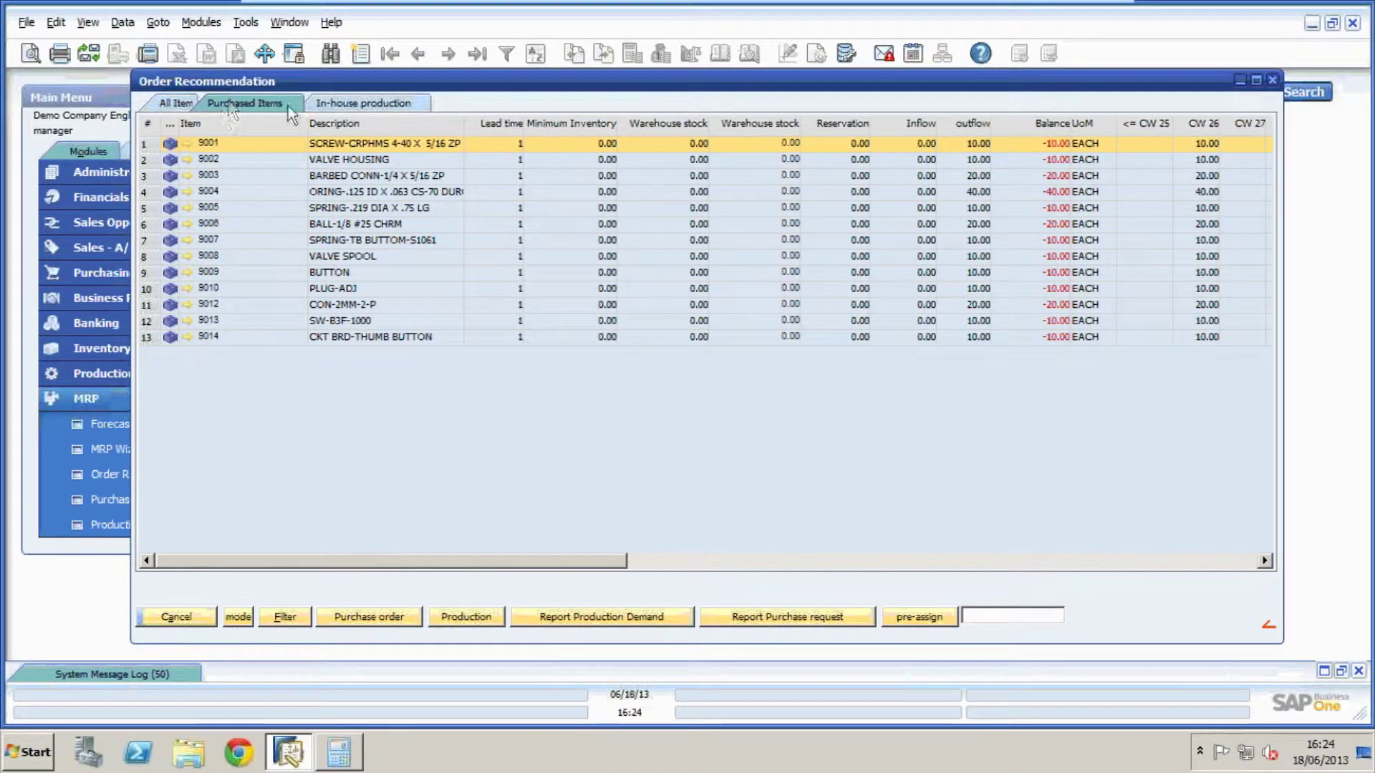
{"action": "left_click", "coordinate": [341, 103]}
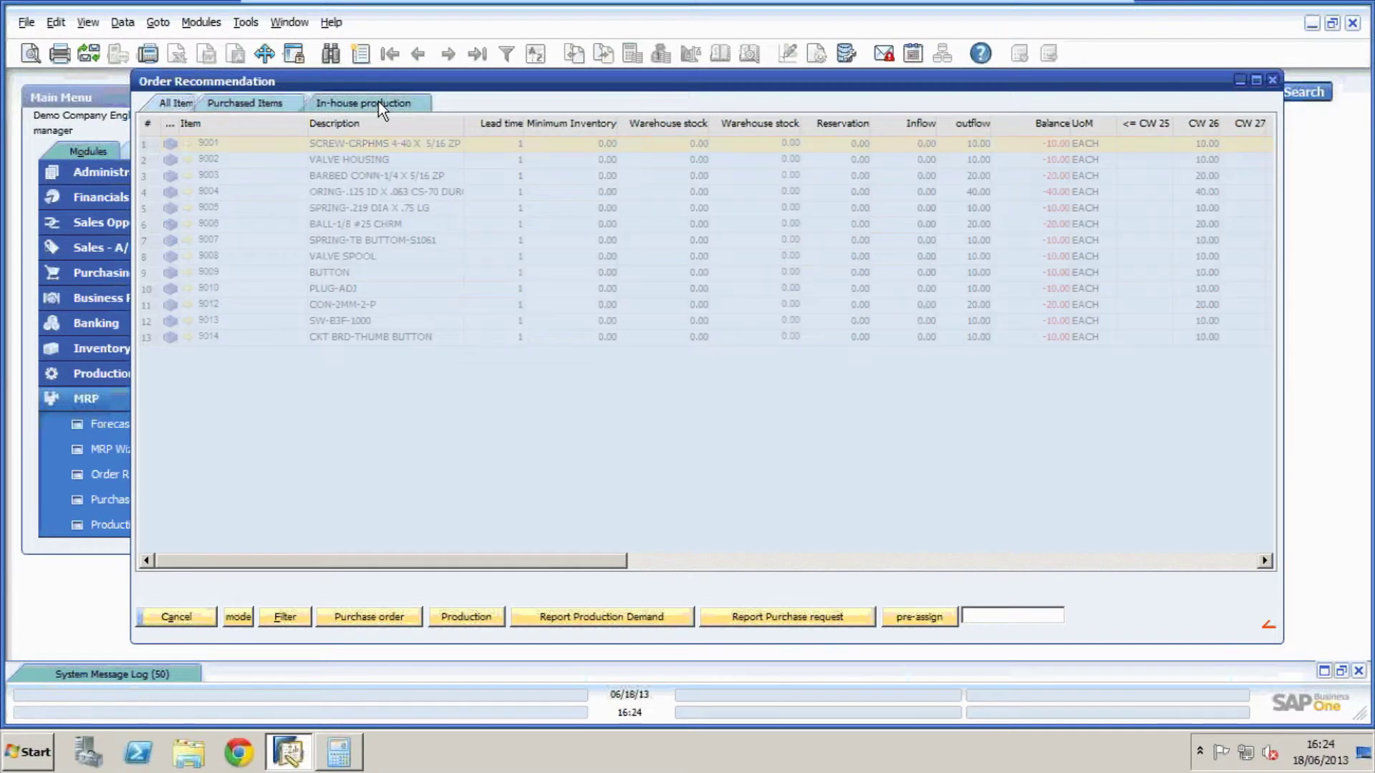
{"action": "left_click", "coordinate": [234, 104]}
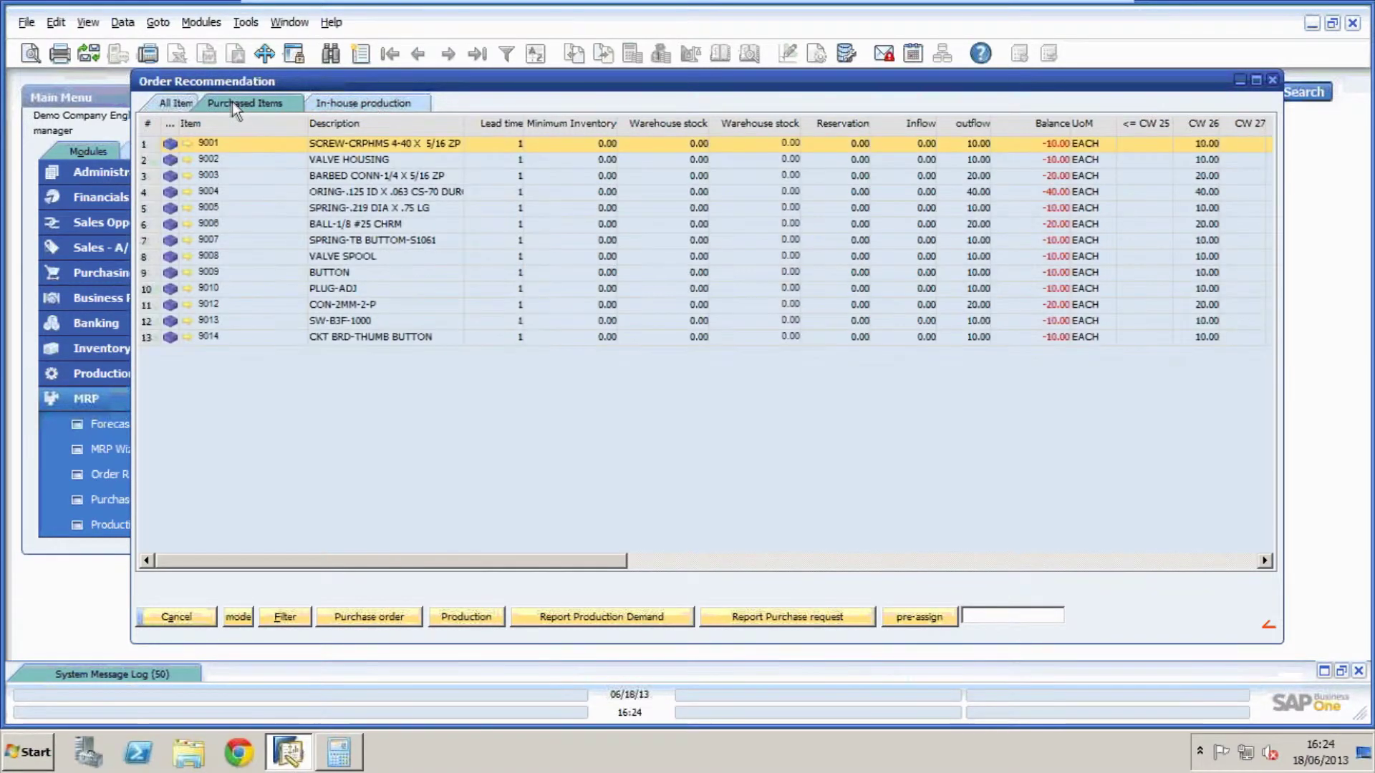
{"action": "left_click", "coordinate": [391, 620]}
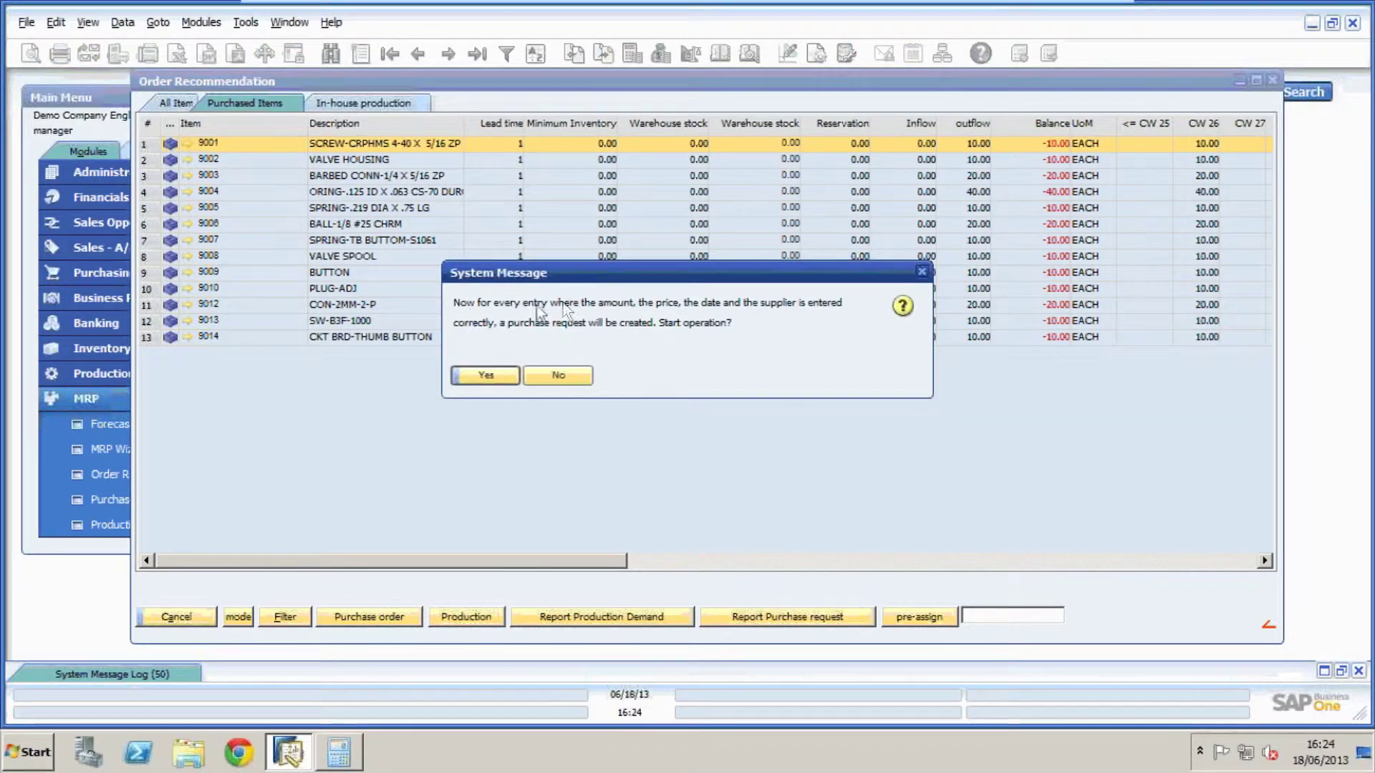
{"action": "left_click", "coordinate": [485, 375]}
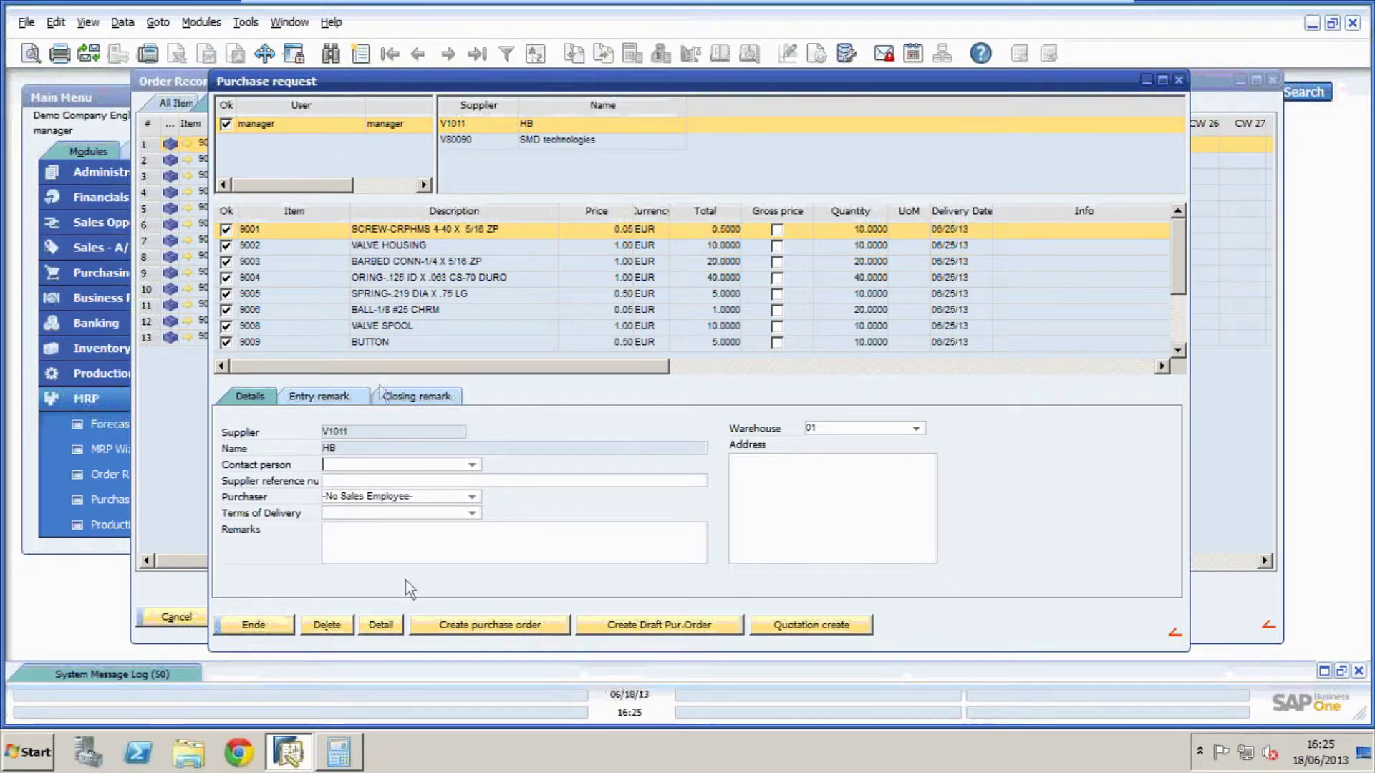
- Create purchase orders for suppliers HB and SMD technologies, then close the order recommendation and MRP Wizard
{"action": "left_click", "coordinate": [445, 625]}
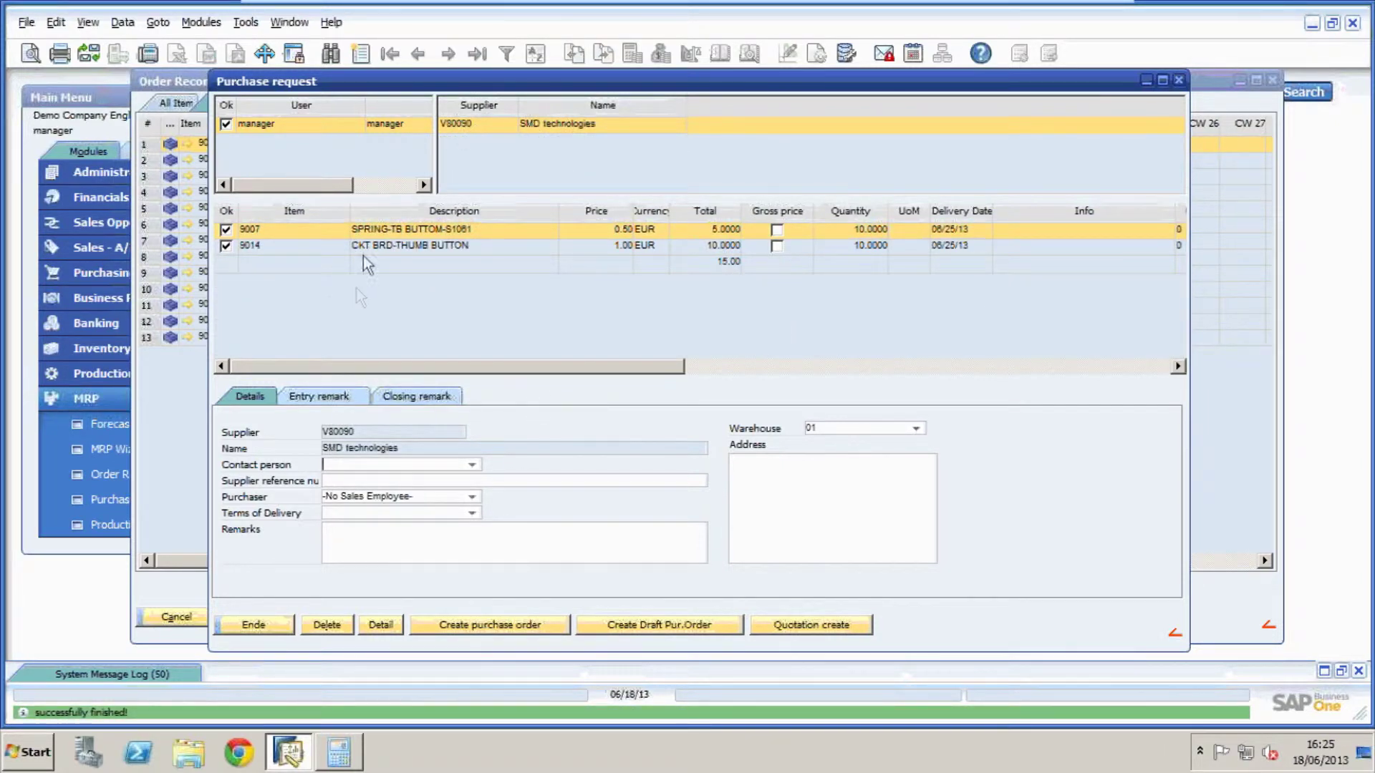
{"action": "left_click", "coordinate": [476, 625]}
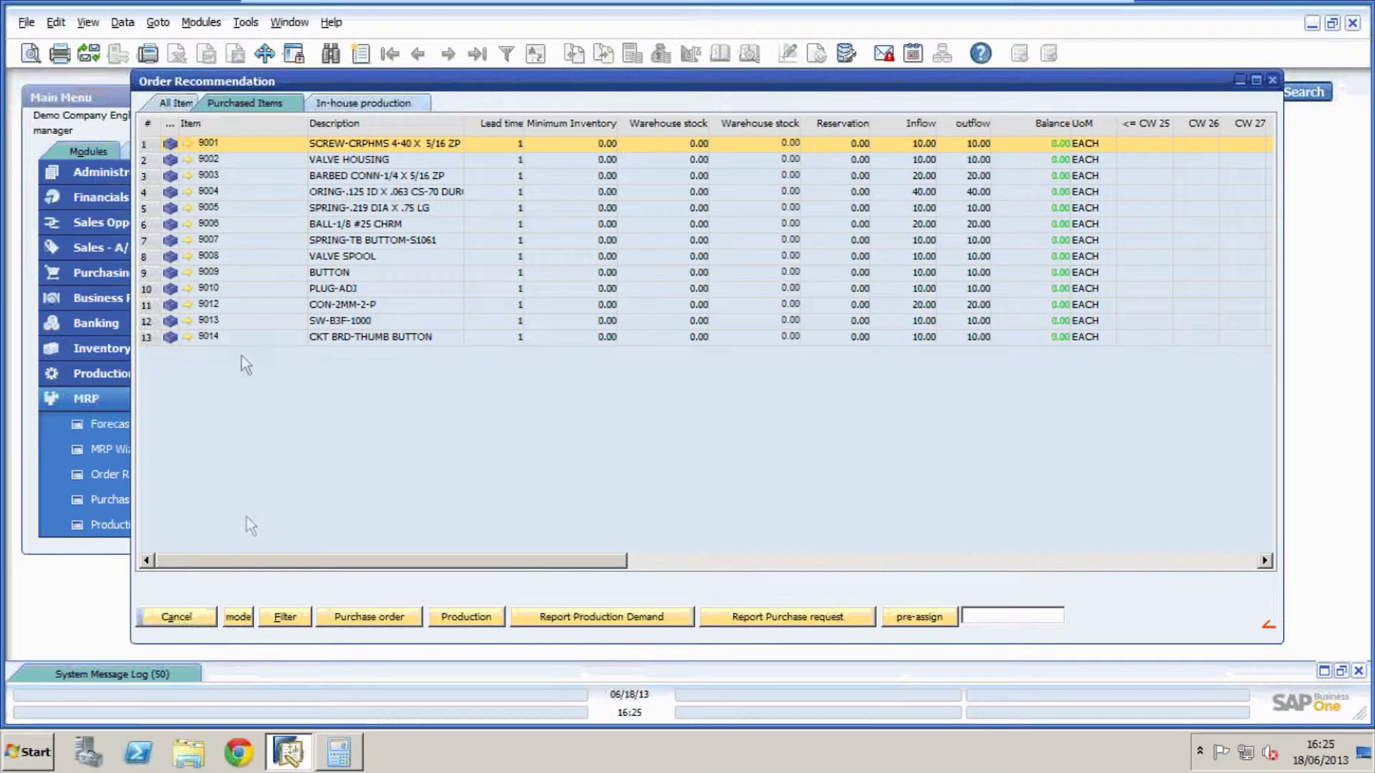
{"action": "left_click", "coordinate": [187, 617]}
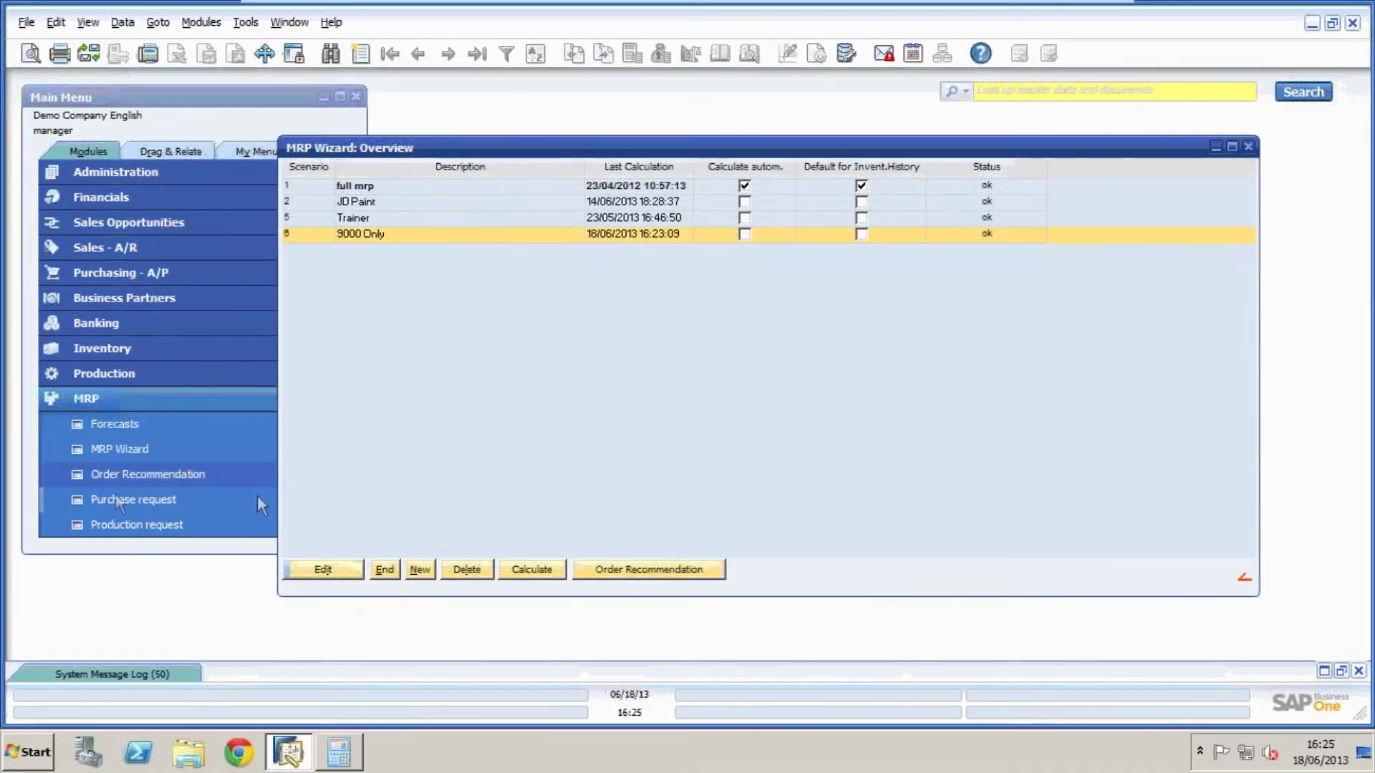
{"action": "left_click", "coordinate": [384, 571]}
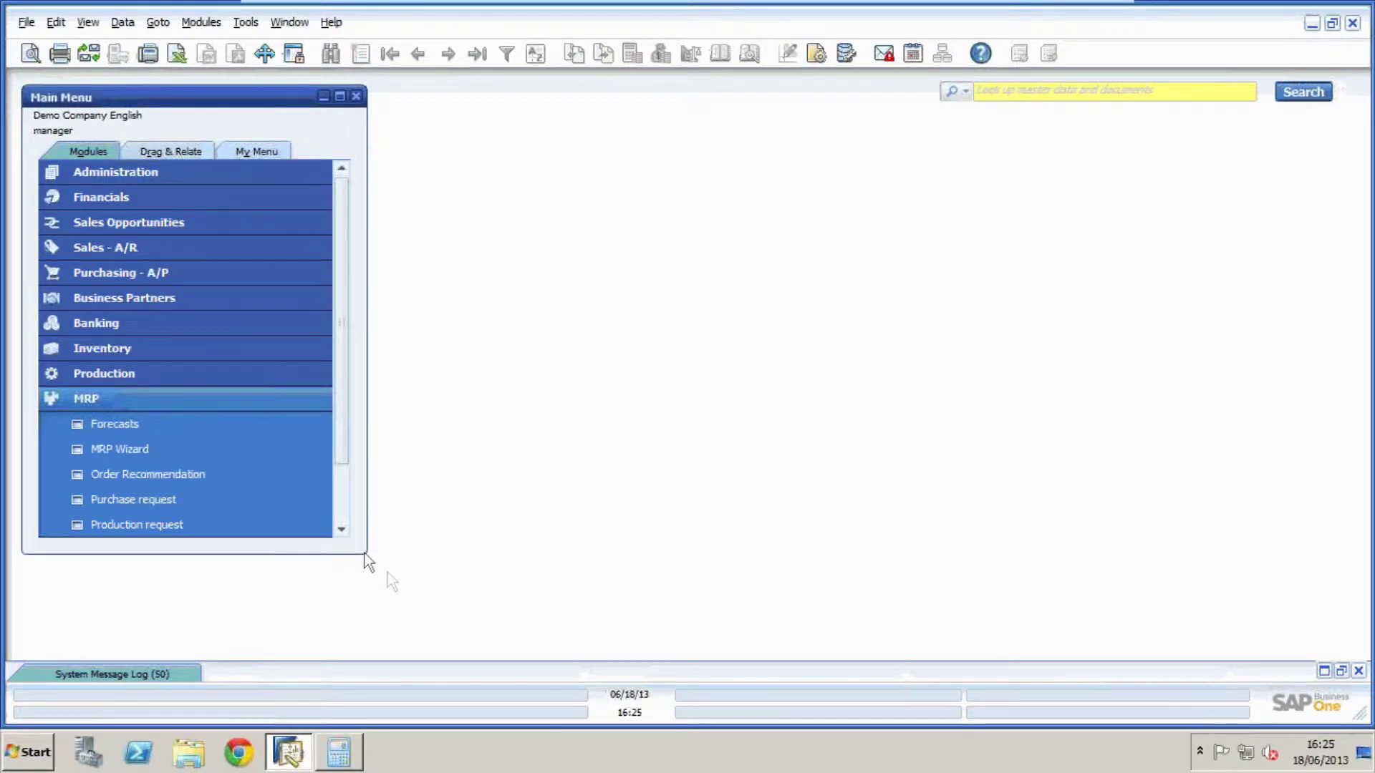
- Open the purchase orders and bring up the new order for vendor HB
{"action": "left_click", "coordinate": [114, 398]}
{"action": "left_click", "coordinate": [120, 274]}
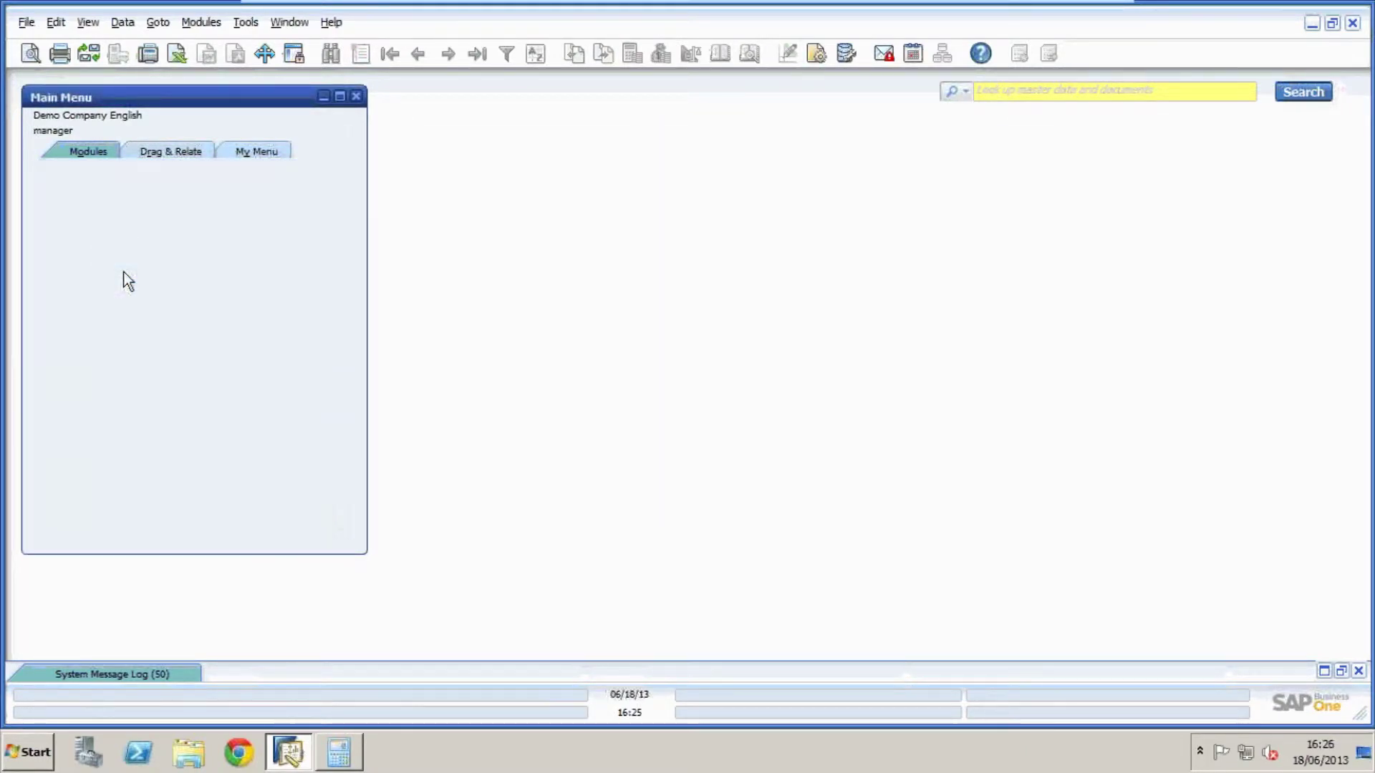
{"action": "left_click", "coordinate": [141, 251]}
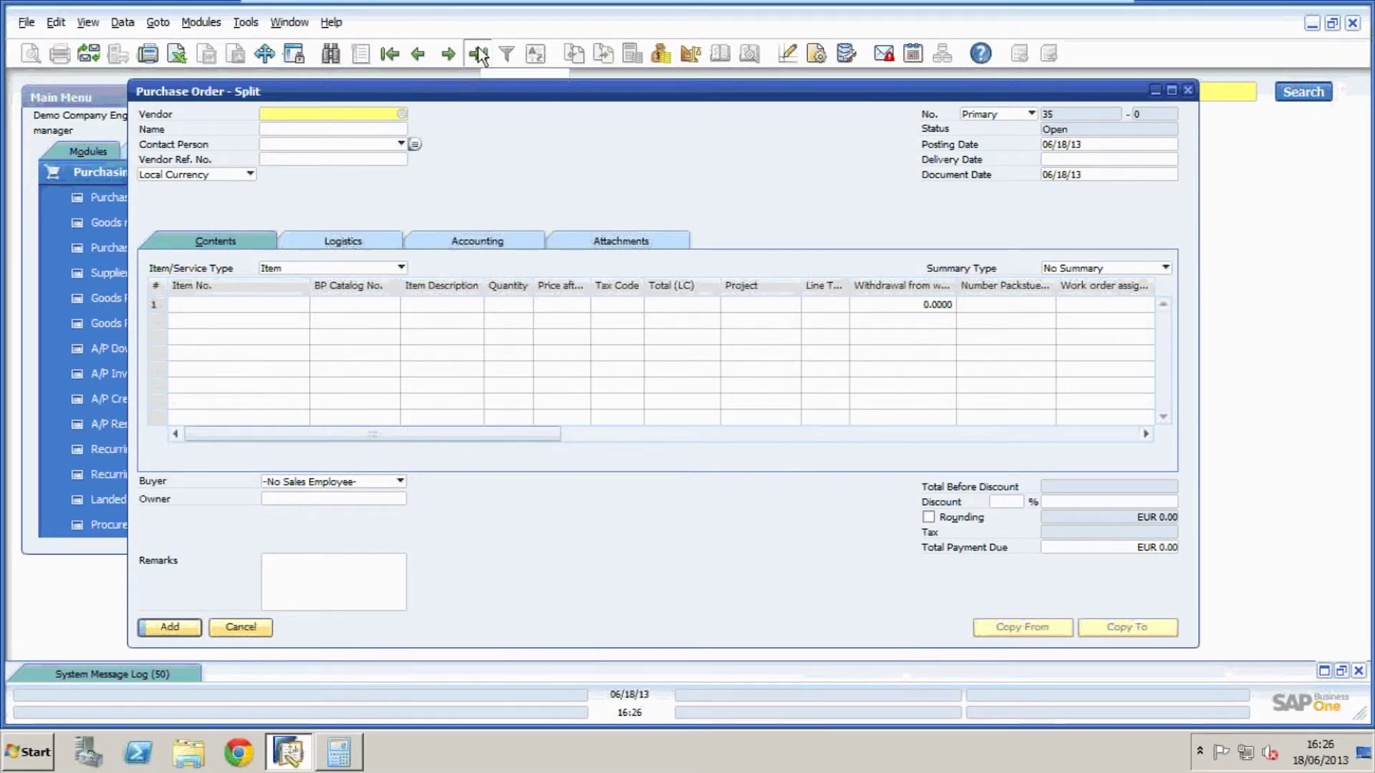
{"action": "left_click", "coordinate": [418, 52]}
{"action": "left_click", "coordinate": [421, 54]}
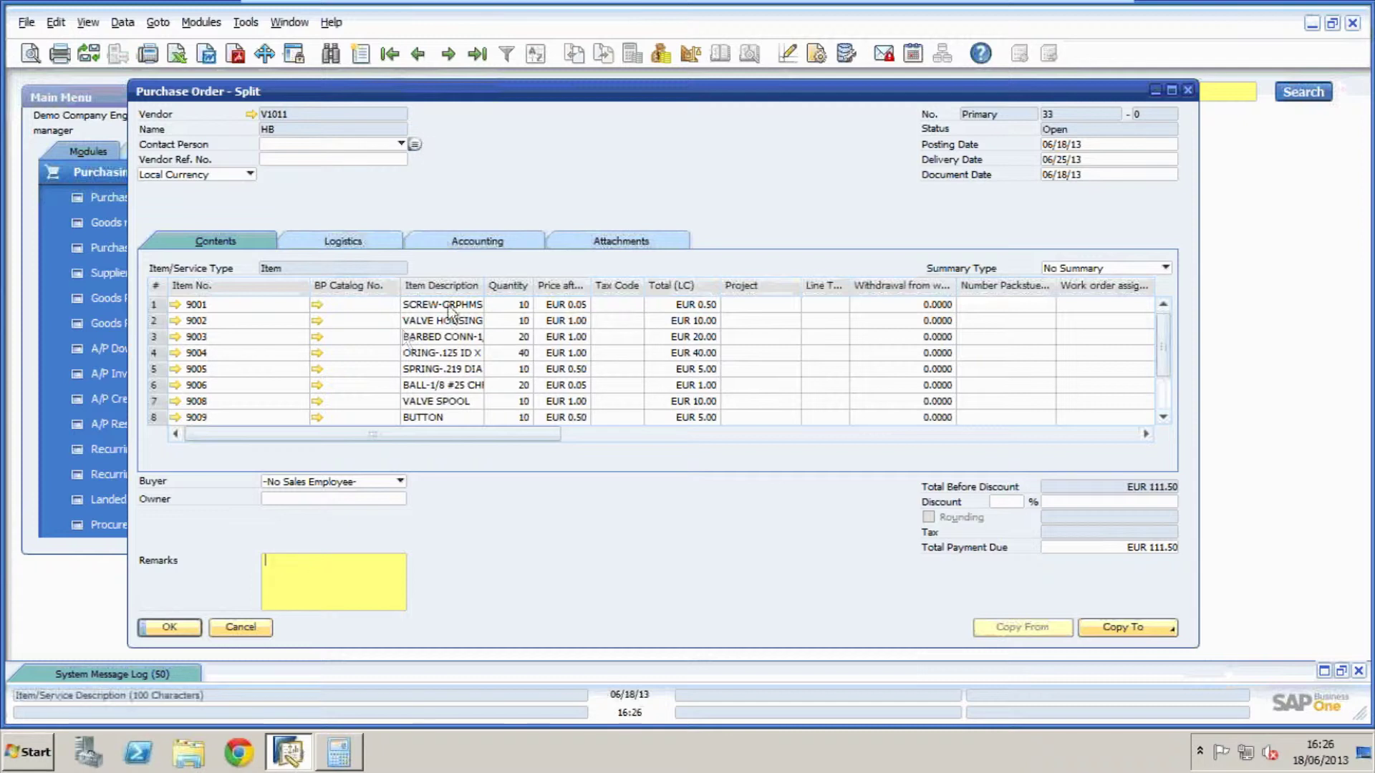
- Copy HB's purchase order to a Goods Receipt PO, add the receipt and close its window
{"action": "left_click", "coordinate": [1123, 628]}
{"action": "left_click", "coordinate": [1111, 565]}
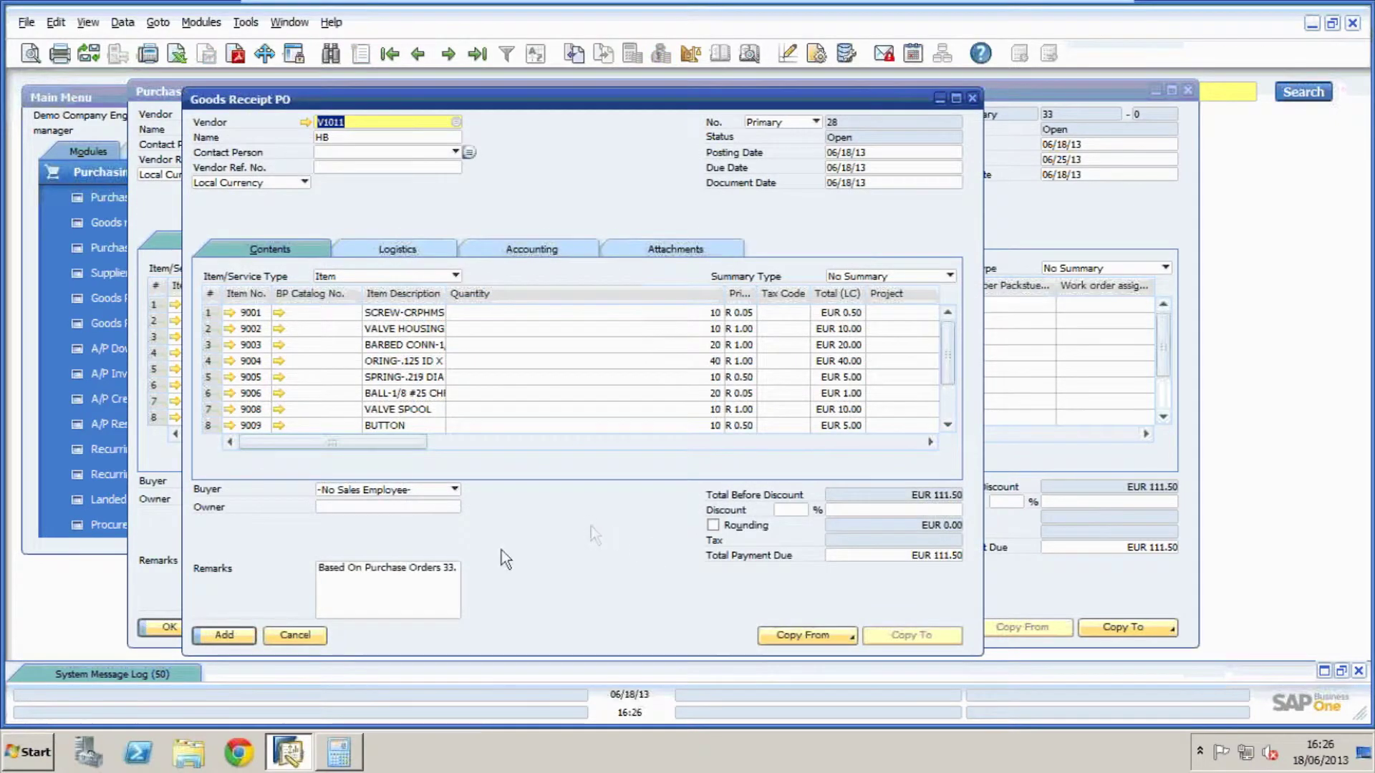
{"action": "left_click", "coordinate": [231, 636]}
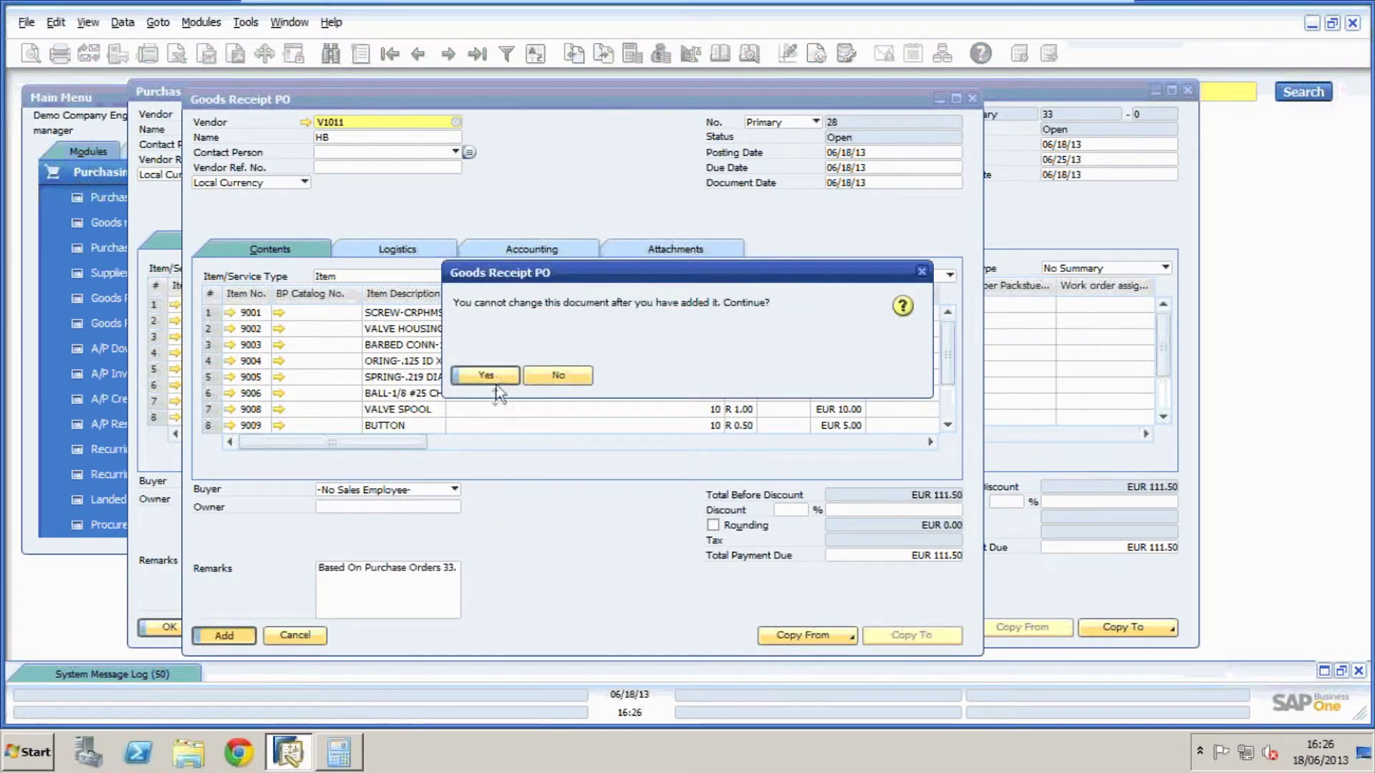
{"action": "left_click", "coordinate": [494, 380]}
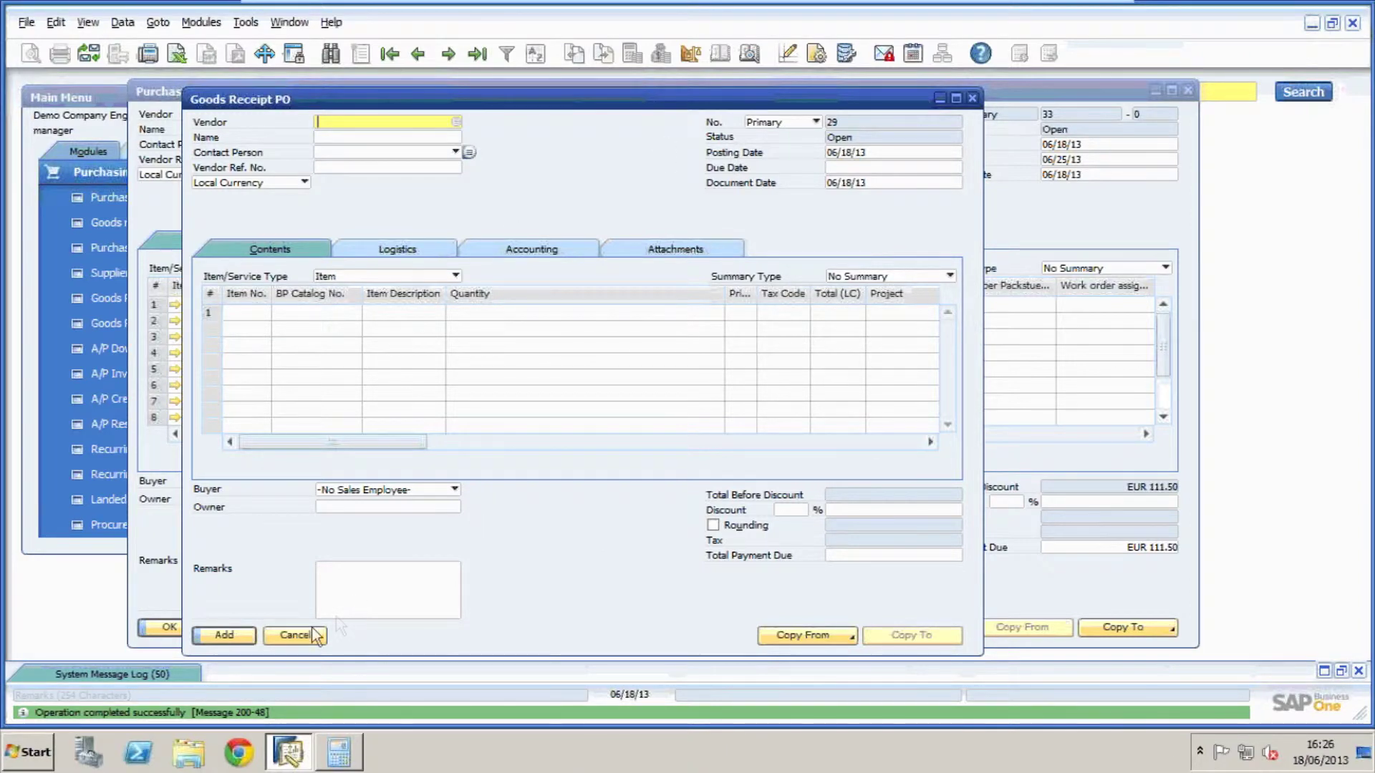
{"action": "left_click", "coordinate": [294, 635]}
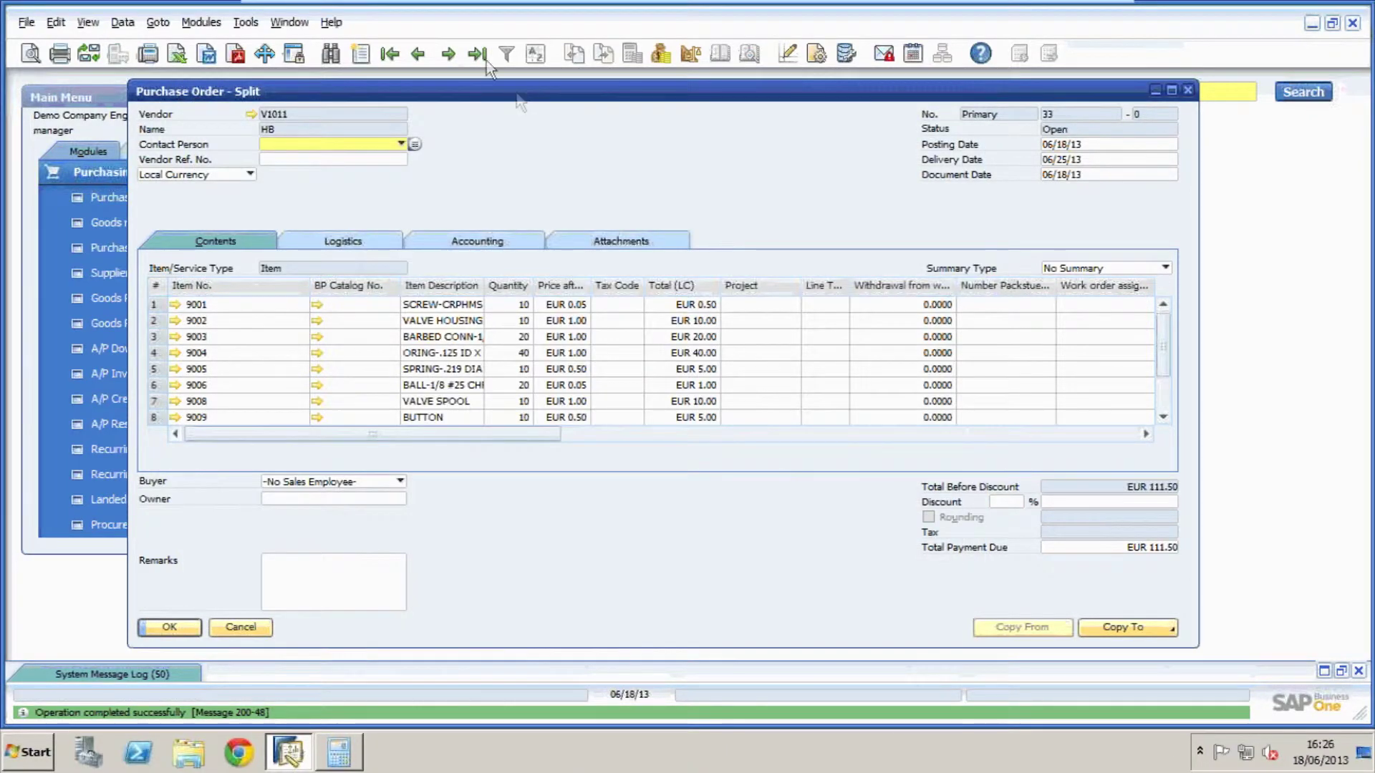
- Receive SMD technologies' purchase order through a Goods Receipt PO, then close the receipt and purchase order windows
{"action": "left_click", "coordinate": [486, 58]}
{"action": "left_click", "coordinate": [1119, 625]}
{"action": "left_click", "coordinate": [1107, 562]}
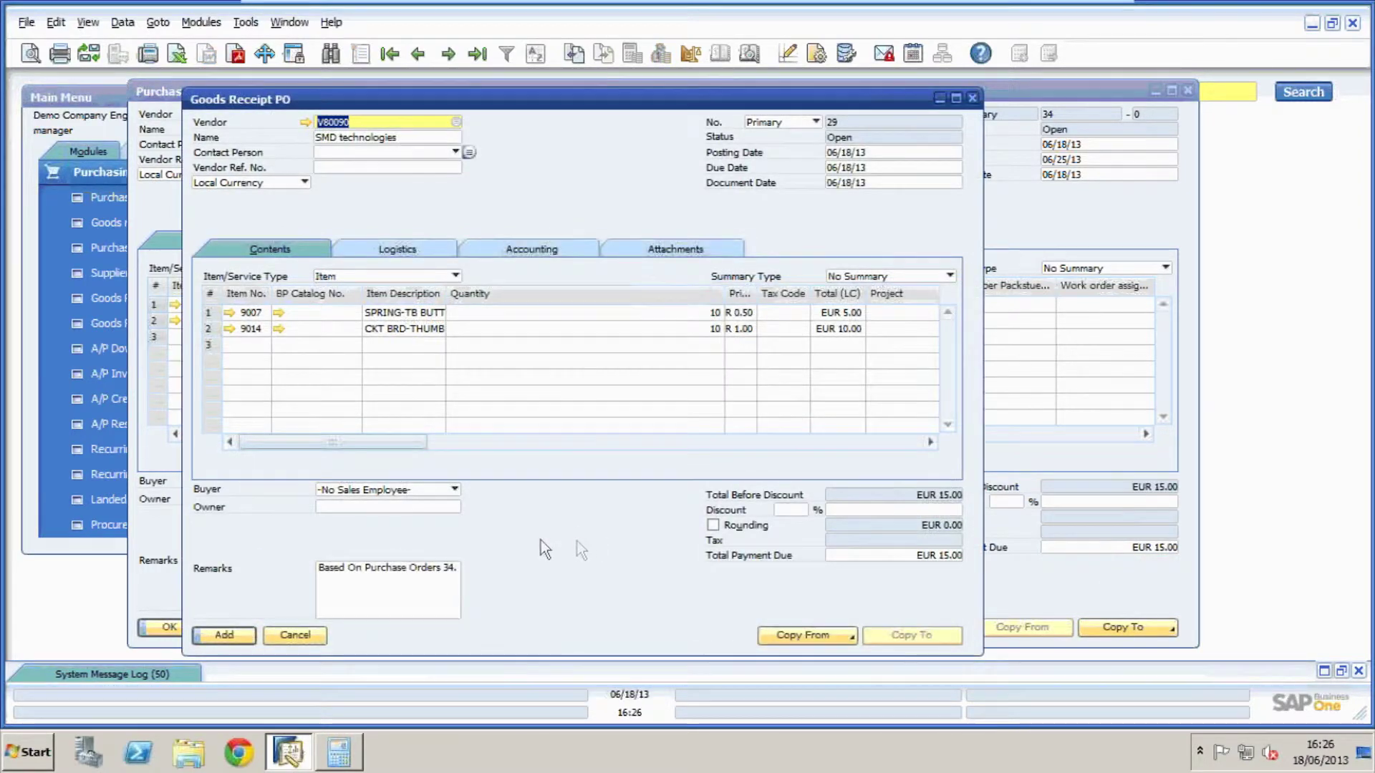
{"action": "left_click", "coordinate": [222, 634]}
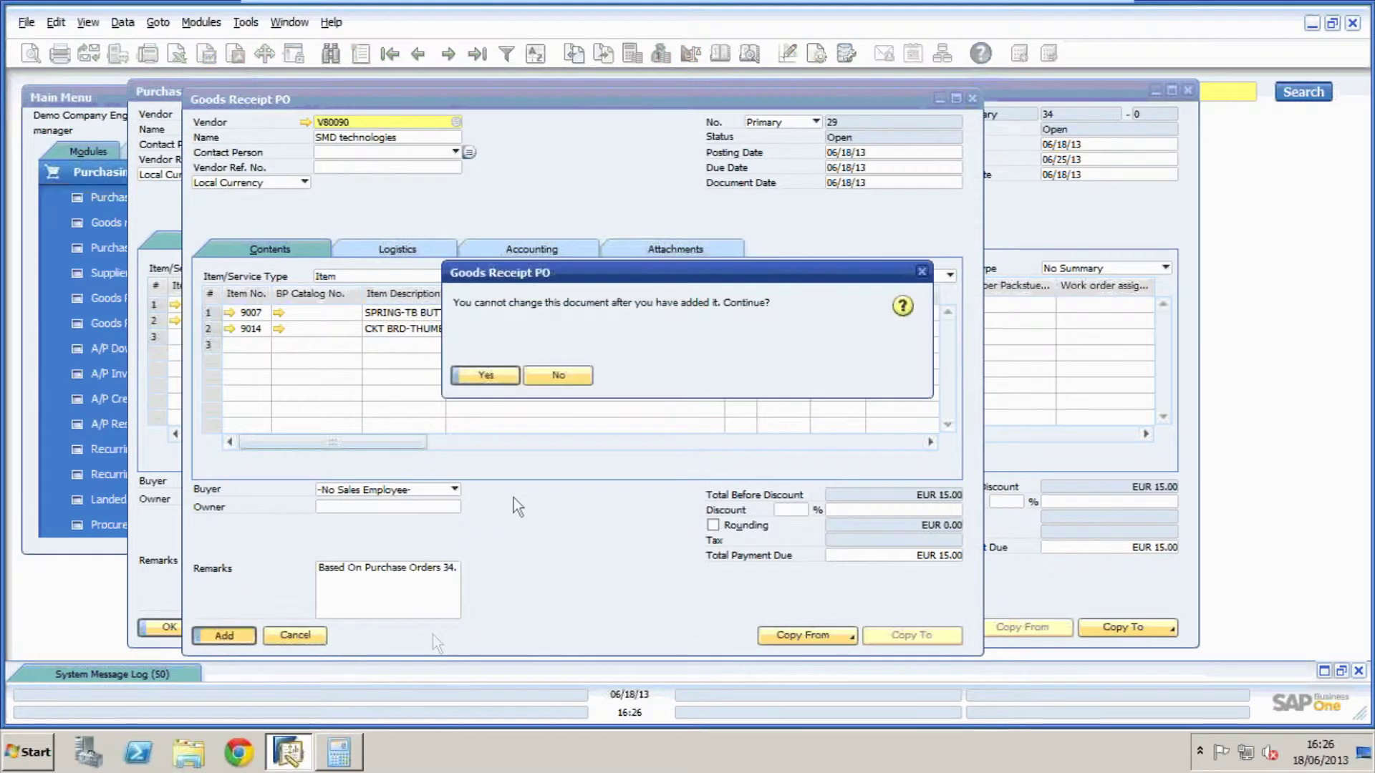
{"action": "left_click", "coordinate": [485, 375]}
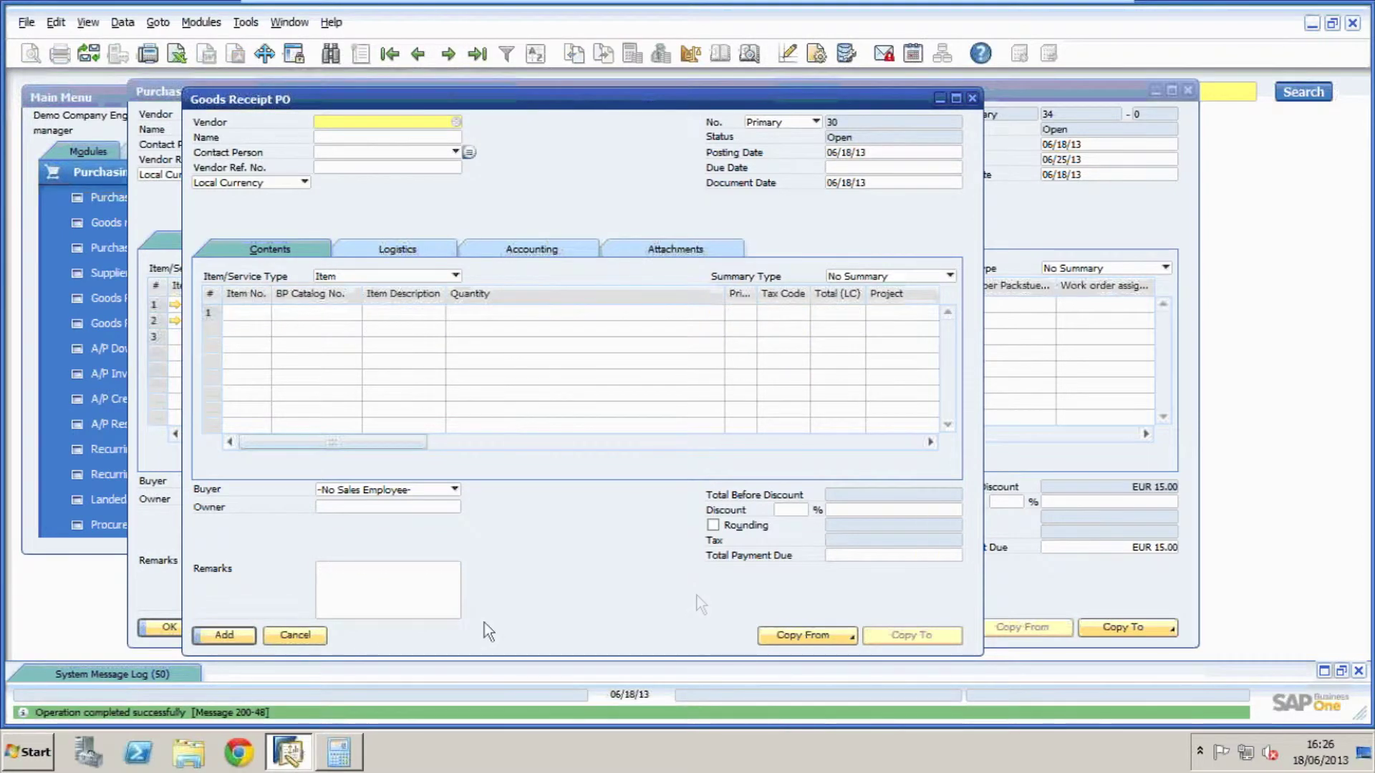
{"action": "left_click", "coordinate": [295, 636]}
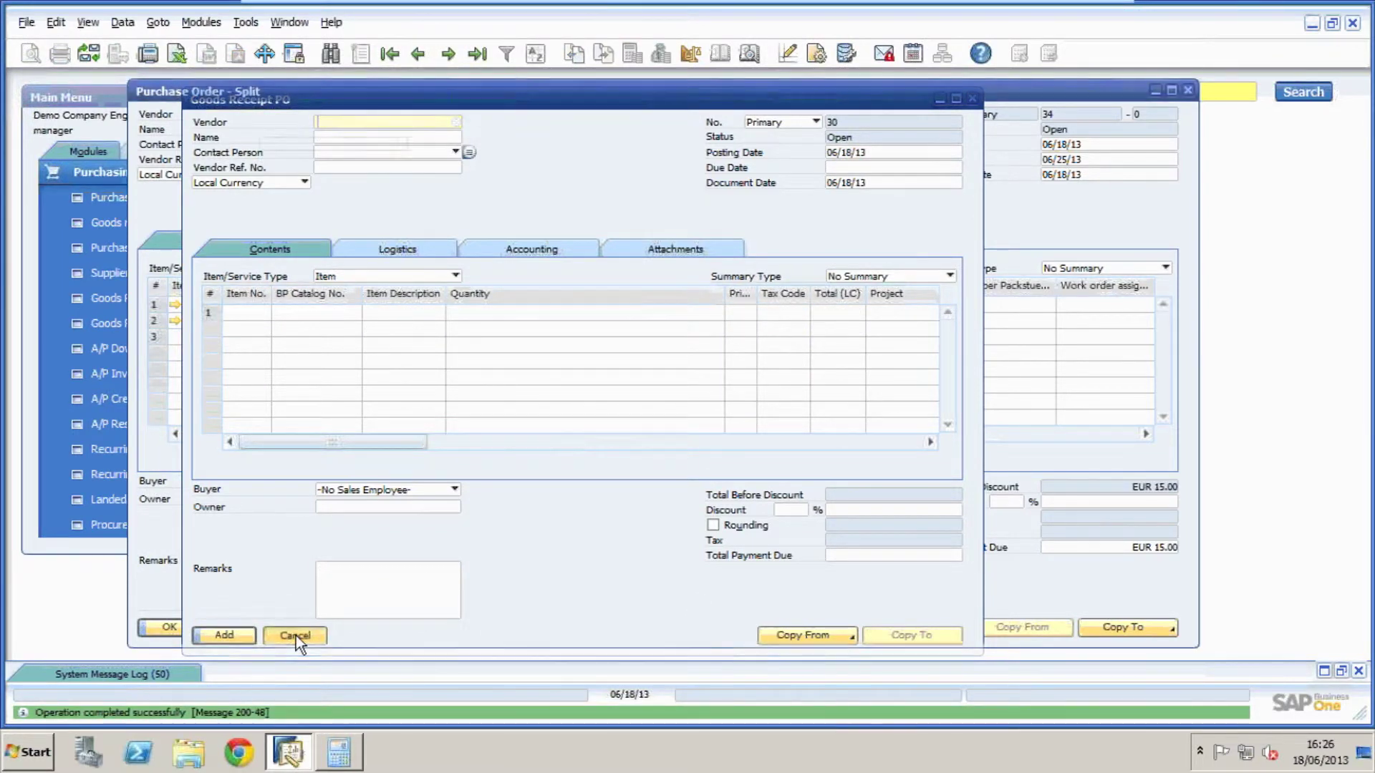
{"action": "left_click", "coordinate": [245, 628]}
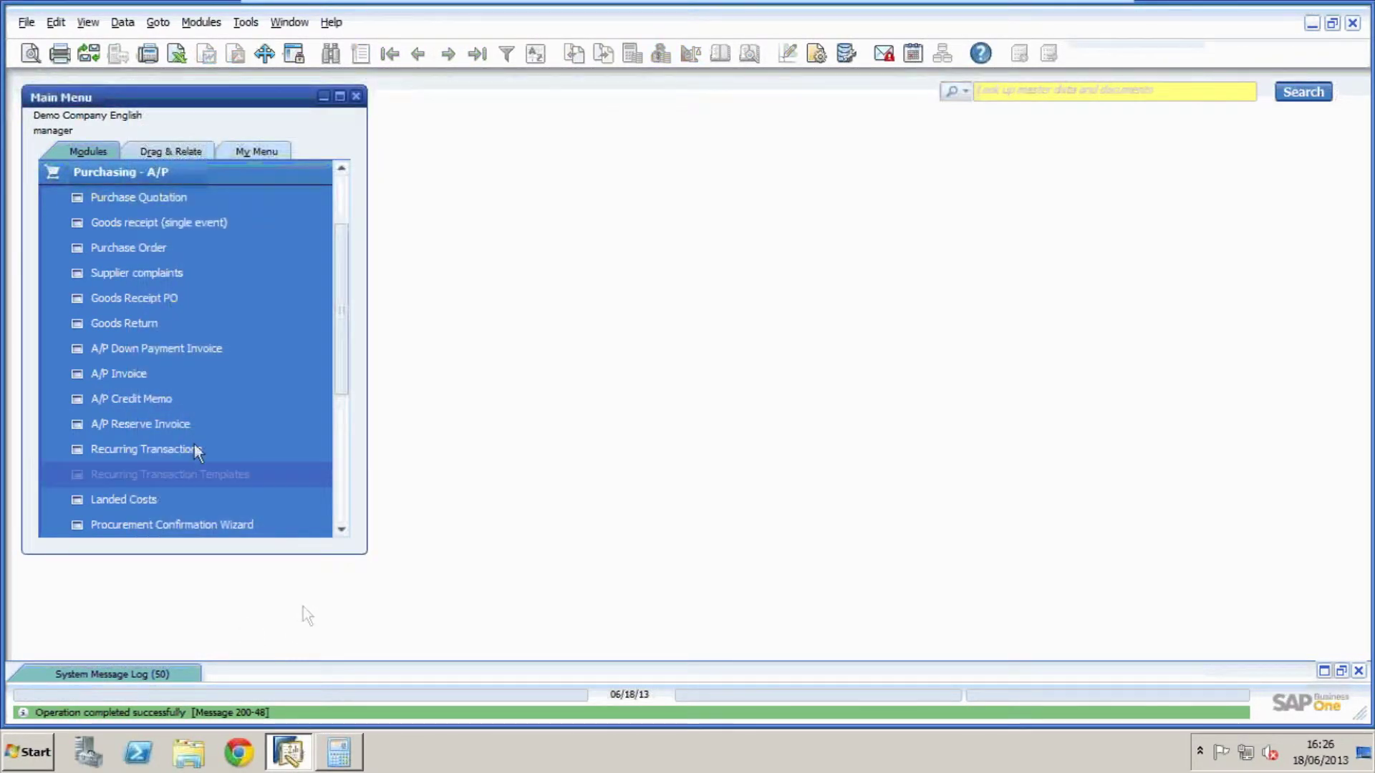
- Open the production work orders and review the material requirements of the work order for item 9000
{"action": "left_click", "coordinate": [136, 173]}
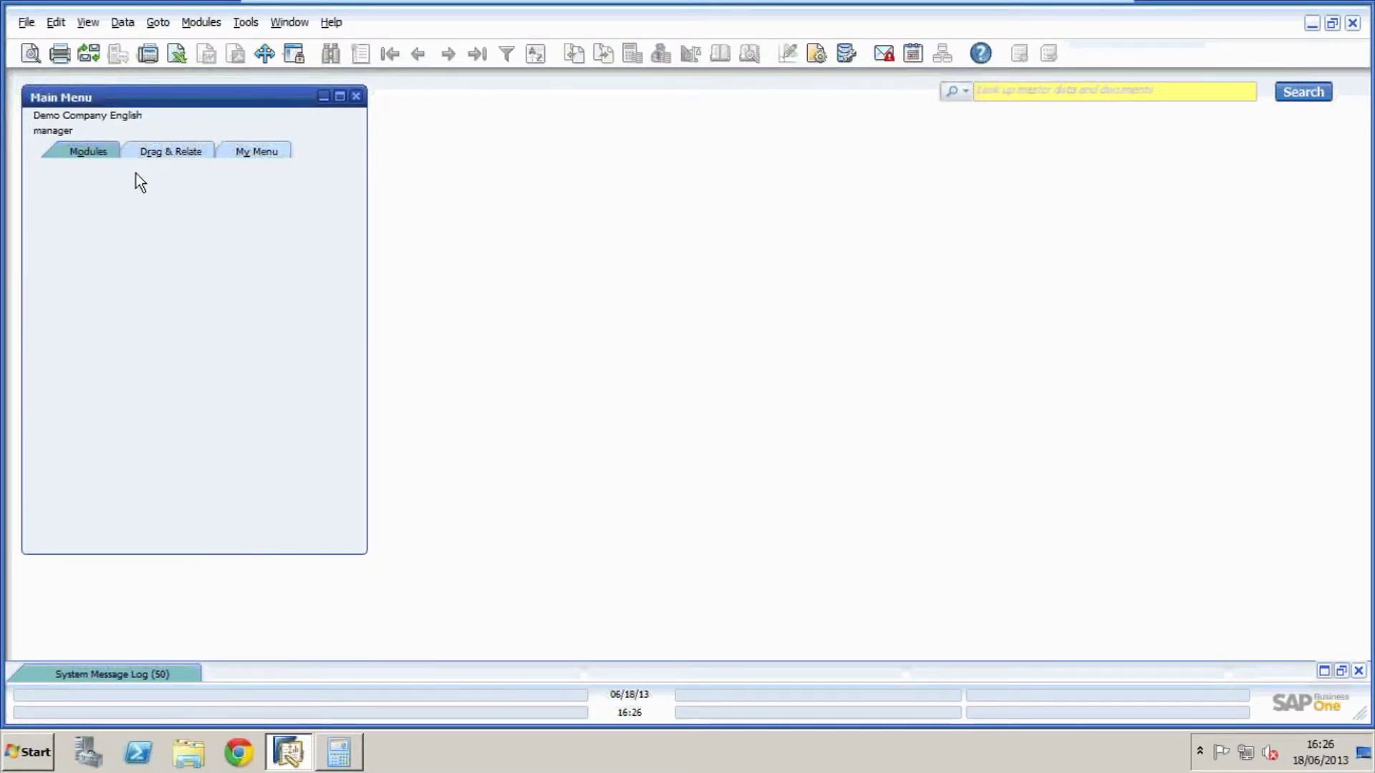
{"action": "left_click", "coordinate": [111, 371]}
{"action": "left_click", "coordinate": [111, 224]}
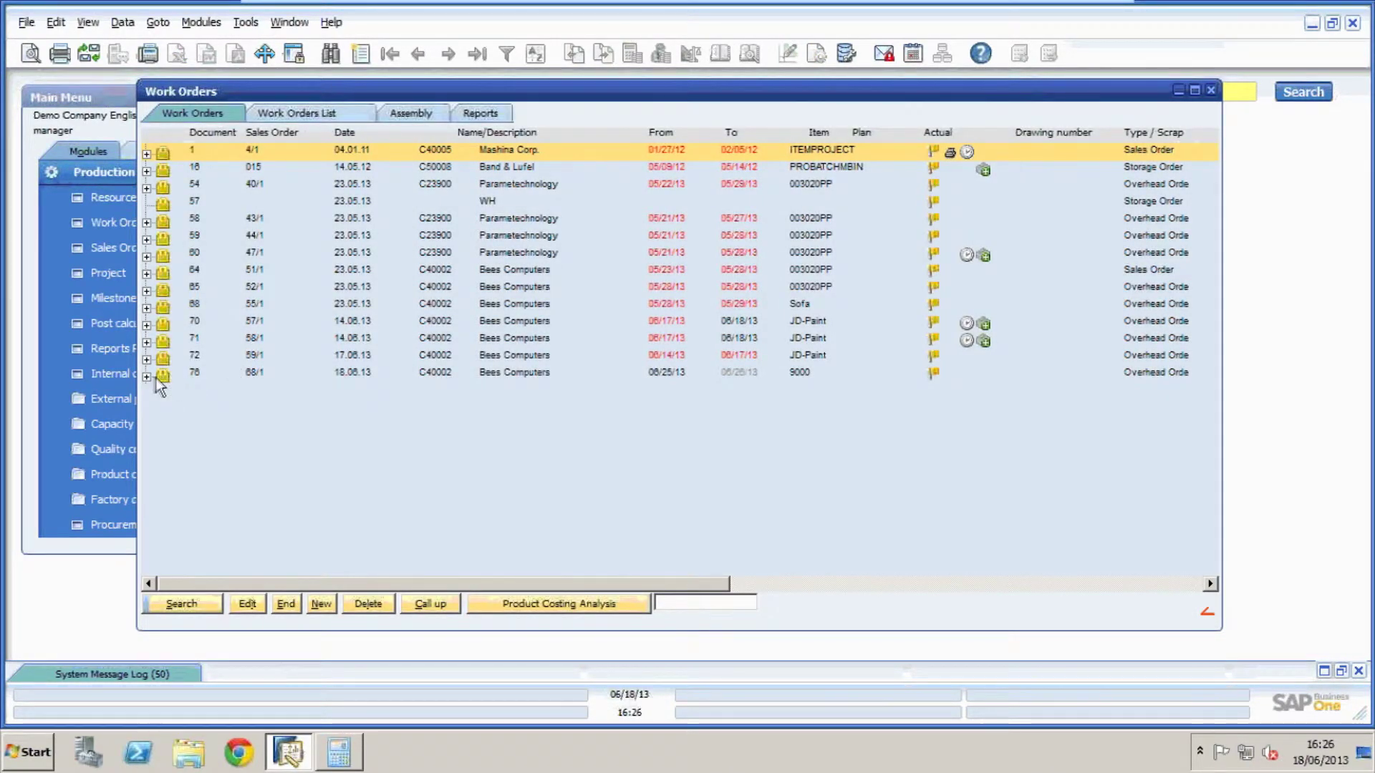
{"action": "right_click", "coordinate": [162, 387]}
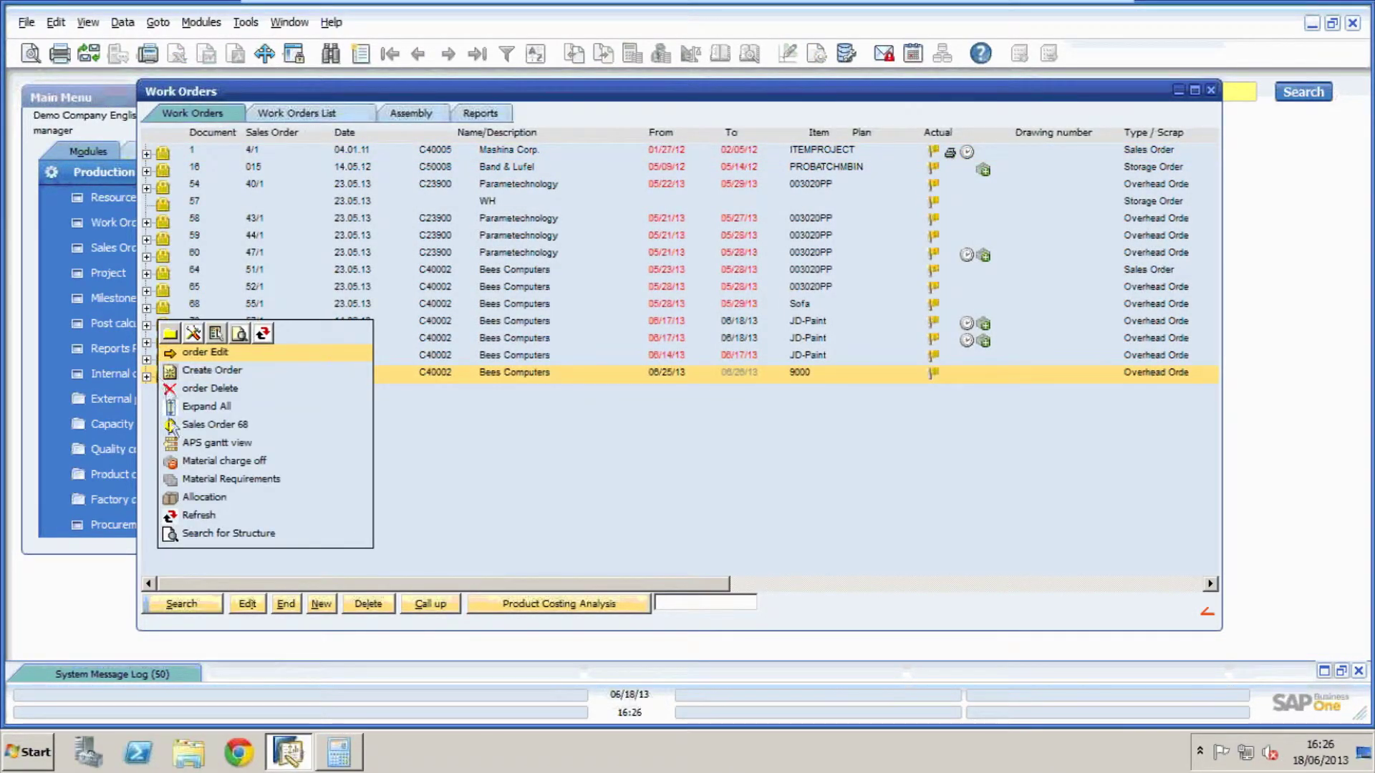
{"action": "left_click", "coordinate": [236, 479]}
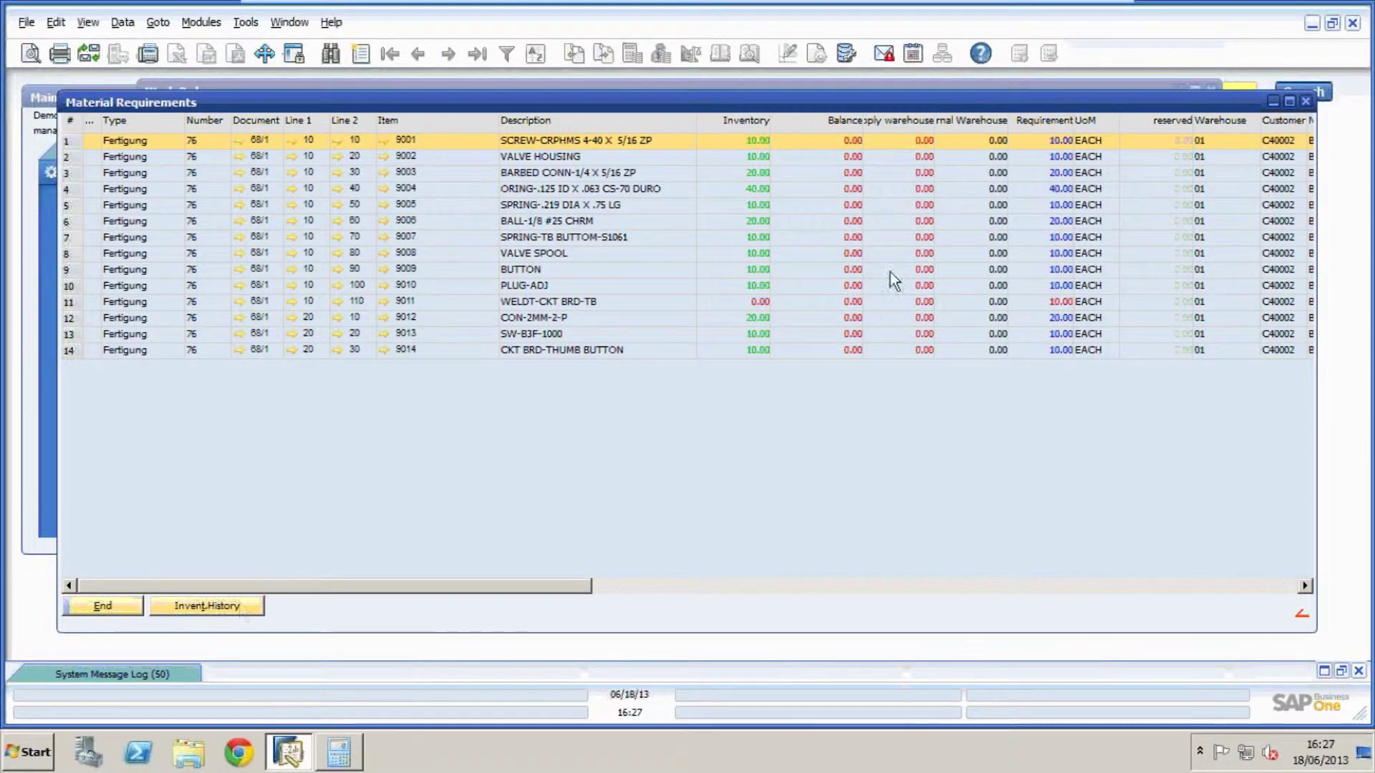
{"action": "left_click", "coordinate": [1306, 102]}
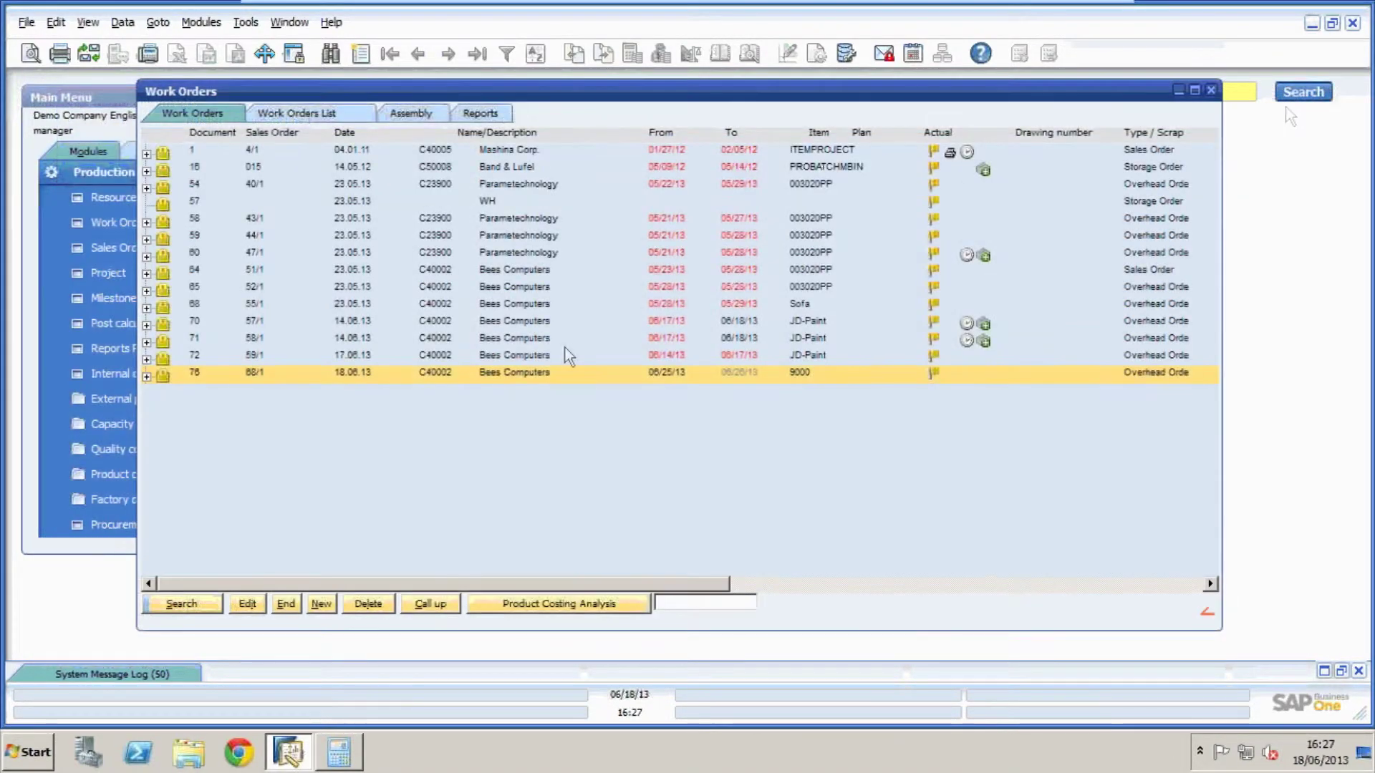
- Expand the item 9000 work order to examine its components, operations and the 9011 sub-assembly
{"action": "left_click", "coordinate": [146, 376]}
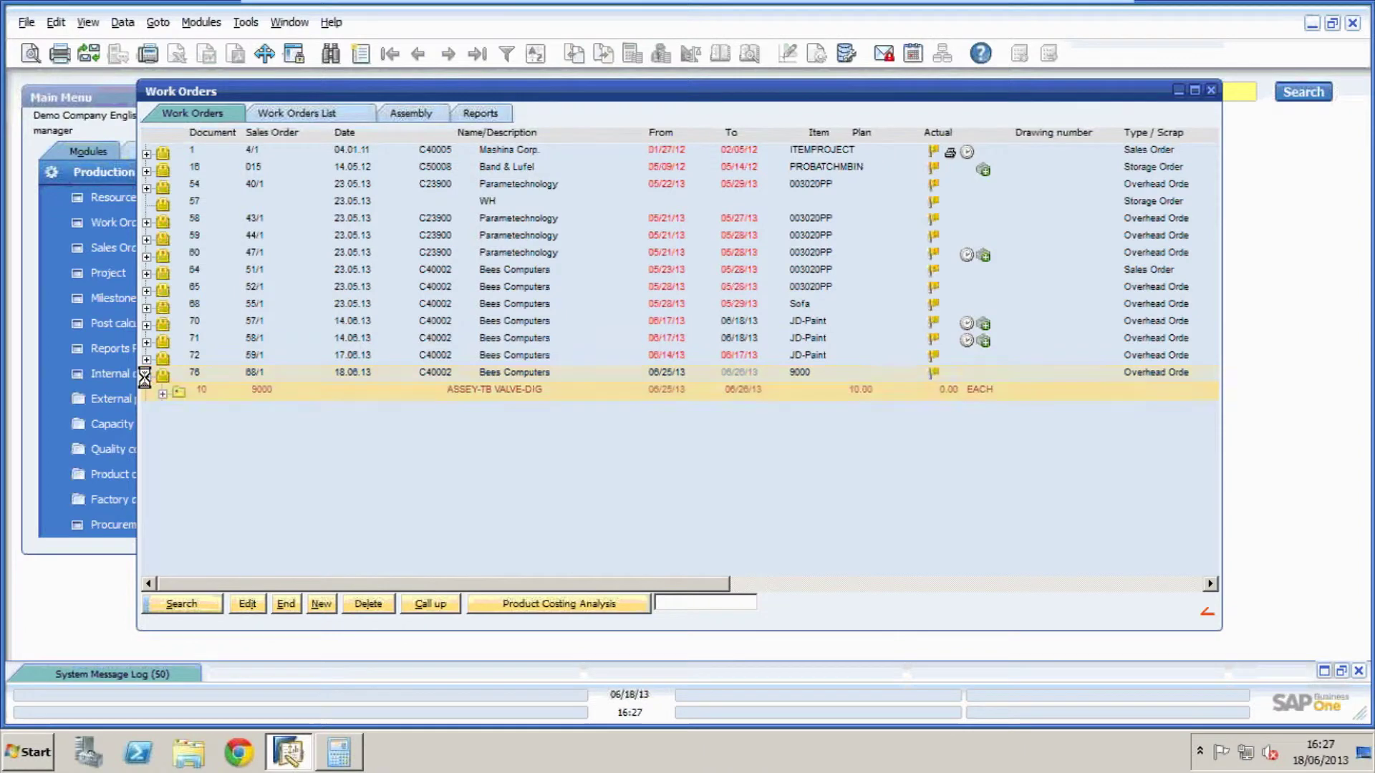
{"action": "left_click", "coordinate": [162, 393]}
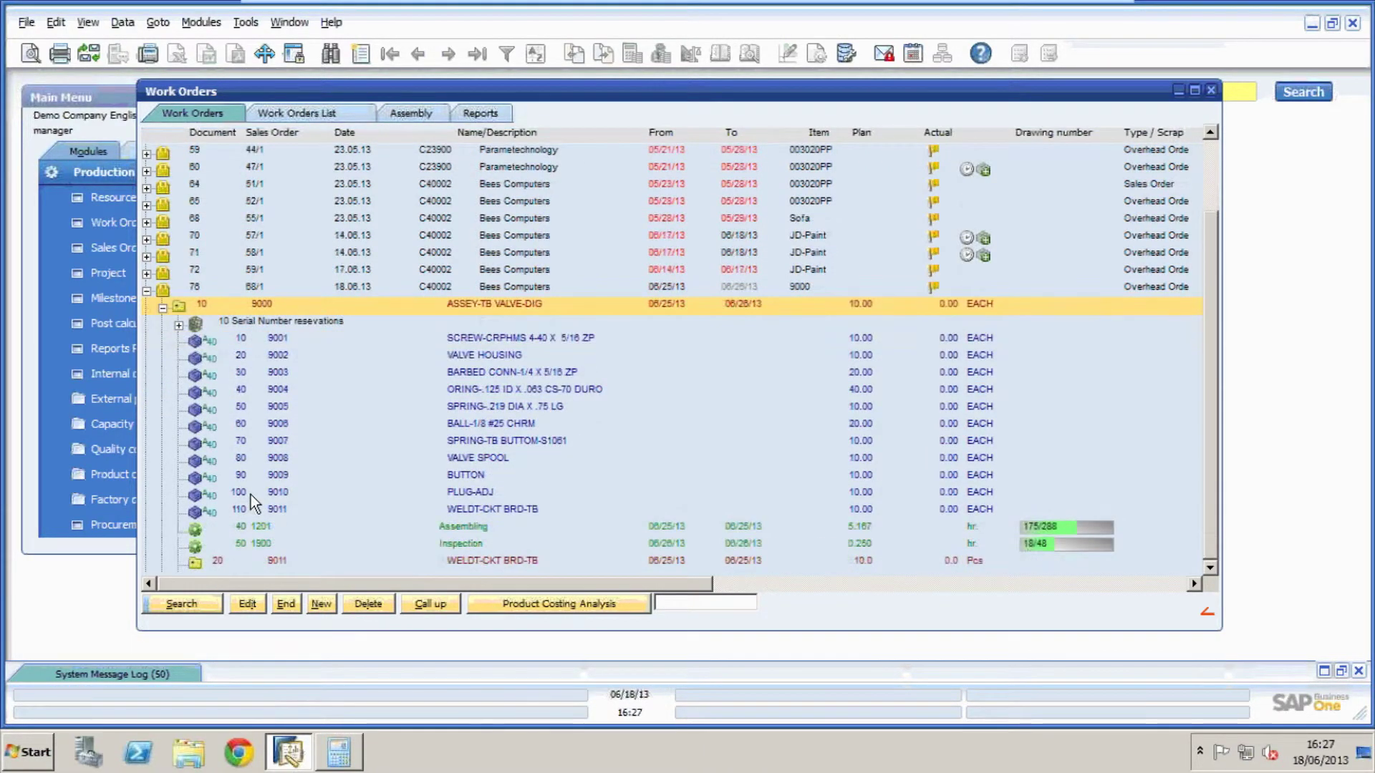
{"action": "left_click", "coordinate": [195, 566]}
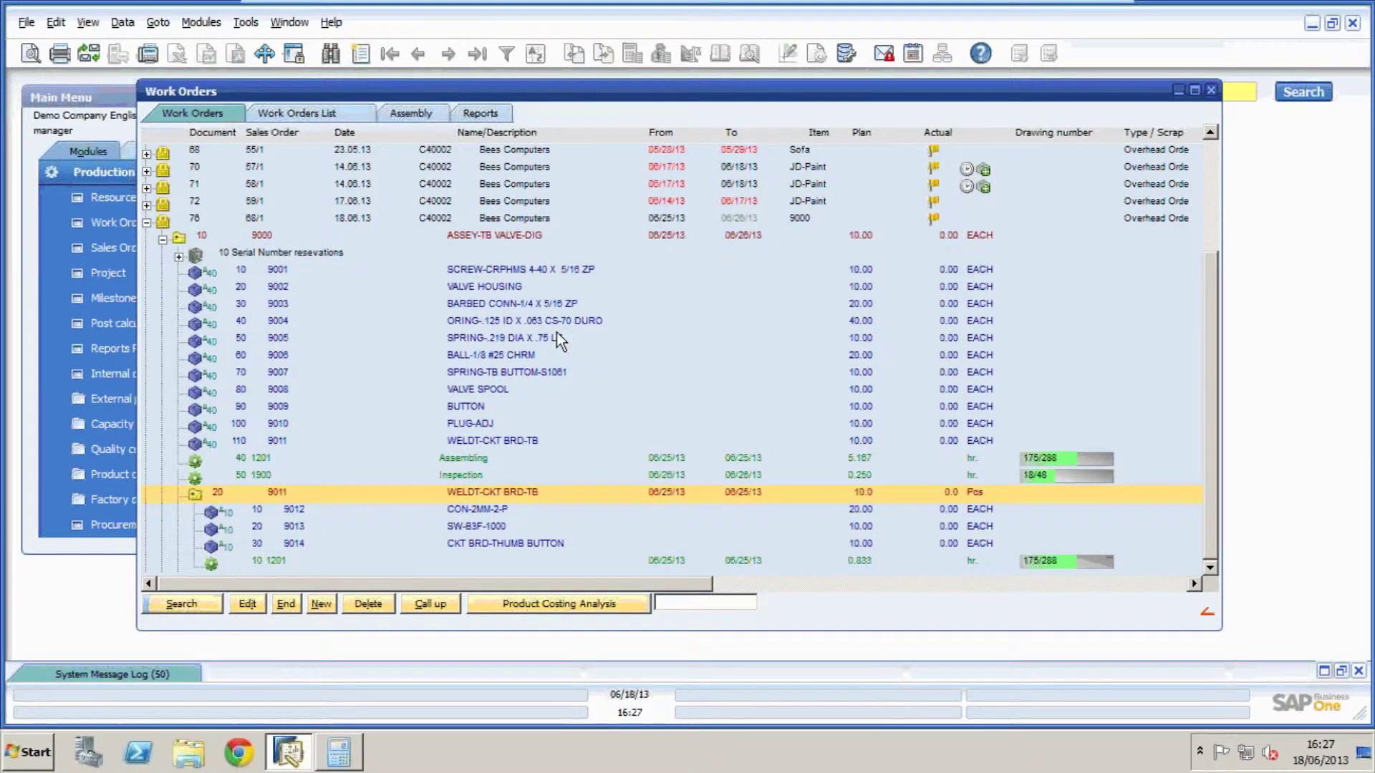
- Generate a preview of the Work Order document for the item 9000 work order
{"action": "right_click", "coordinate": [161, 228]}
{"action": "left_click", "coordinate": [244, 237]}
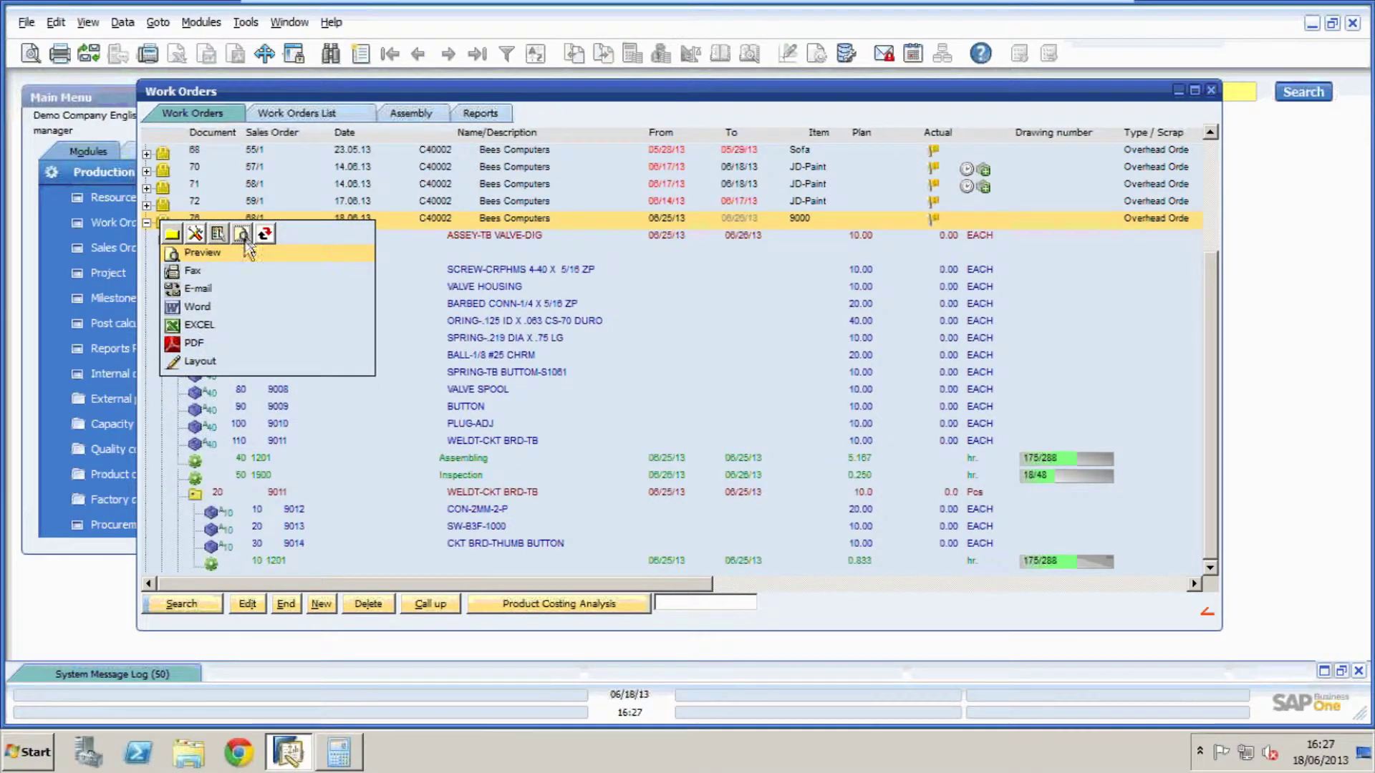
{"action": "left_click", "coordinate": [216, 256]}
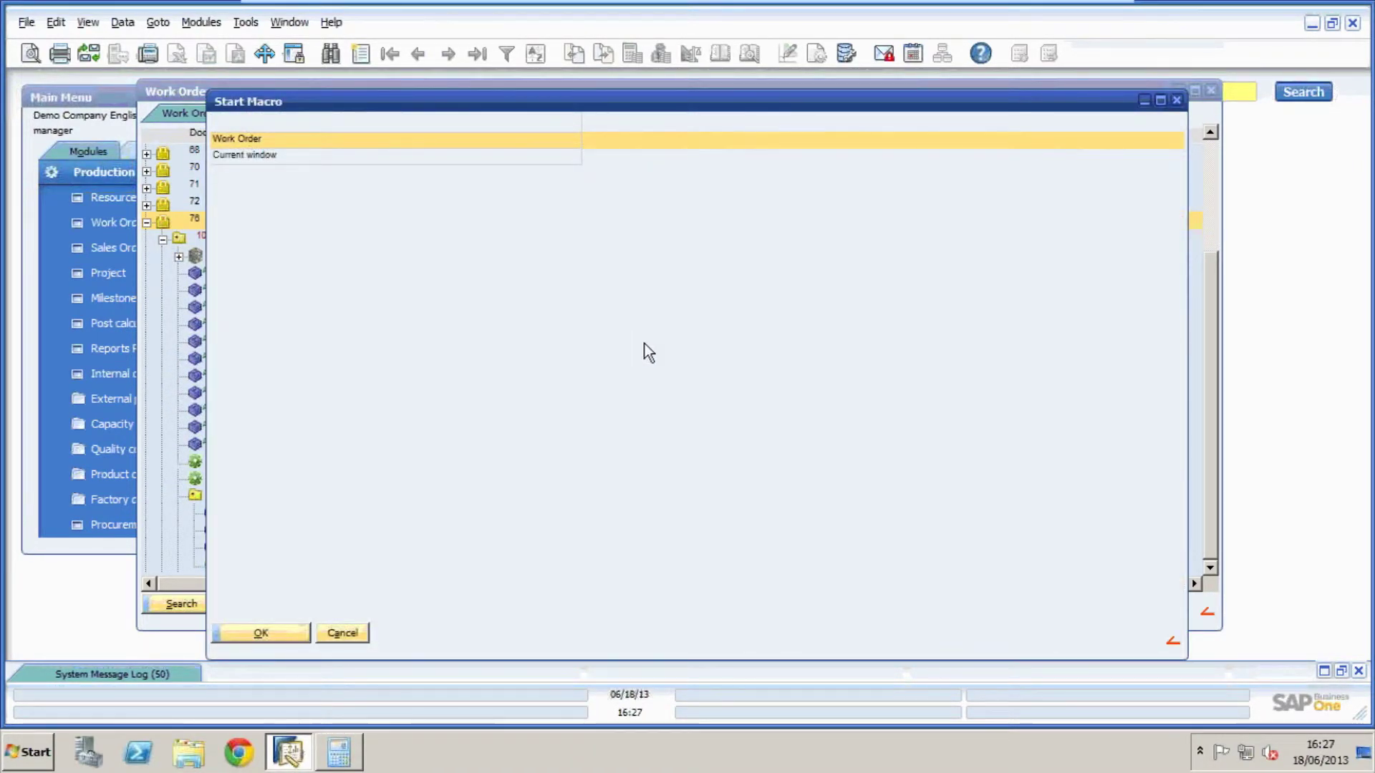
{"action": "left_click", "coordinate": [286, 632]}
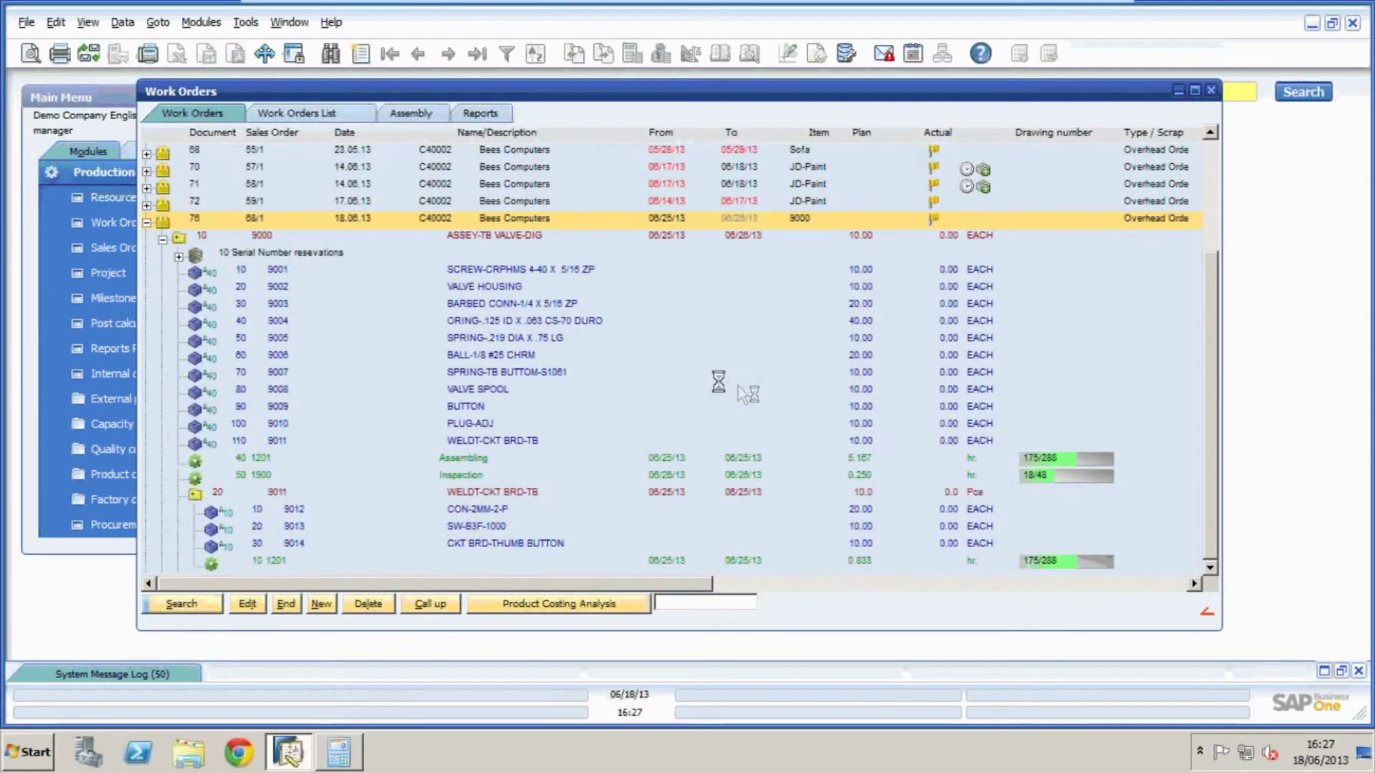
- Review the routing card's header, bill of materials, routing times and barcodes, then minimise the report window
{"action": "scroll", "coordinate": [714, 367], "scroll_direction": "down", "scroll_amount": 3}
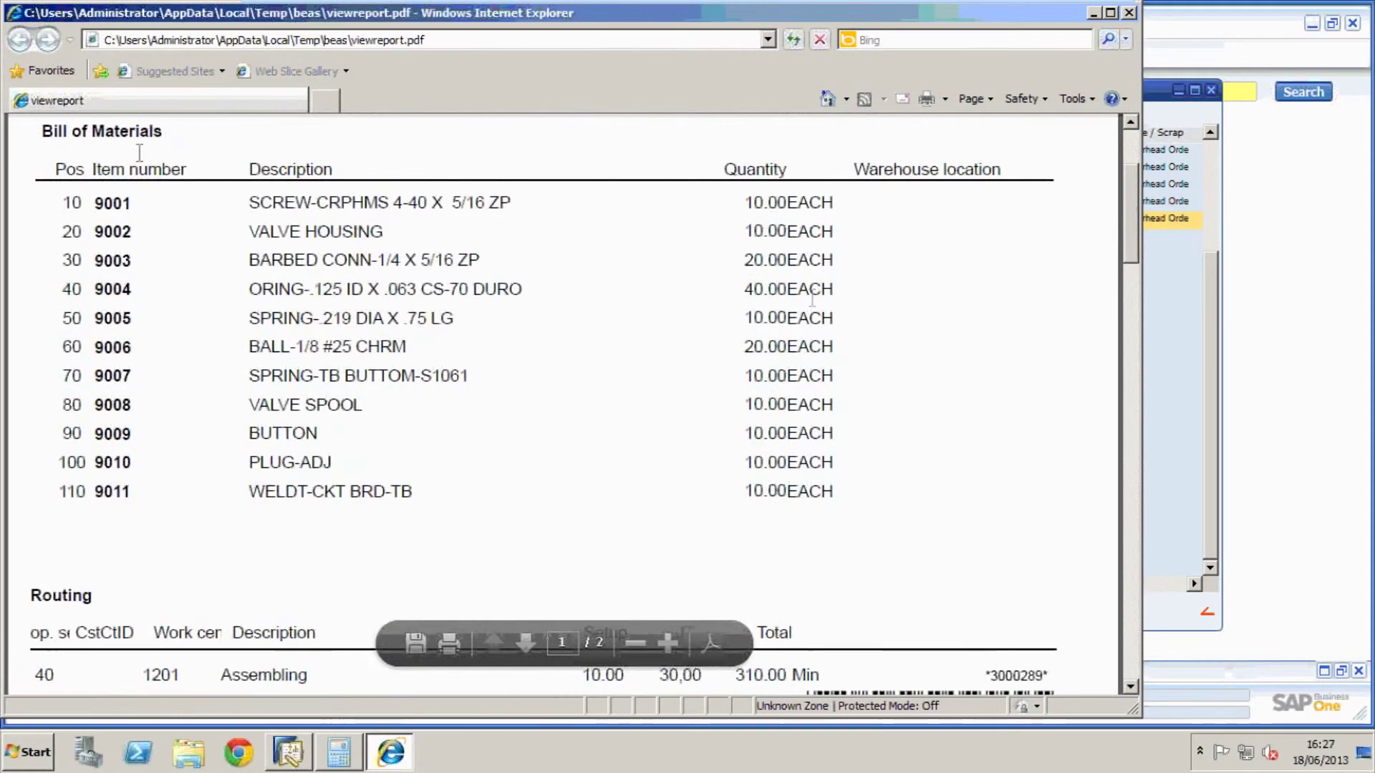
{"action": "scroll", "coordinate": [252, 186], "scroll_direction": "up", "scroll_amount": 3}
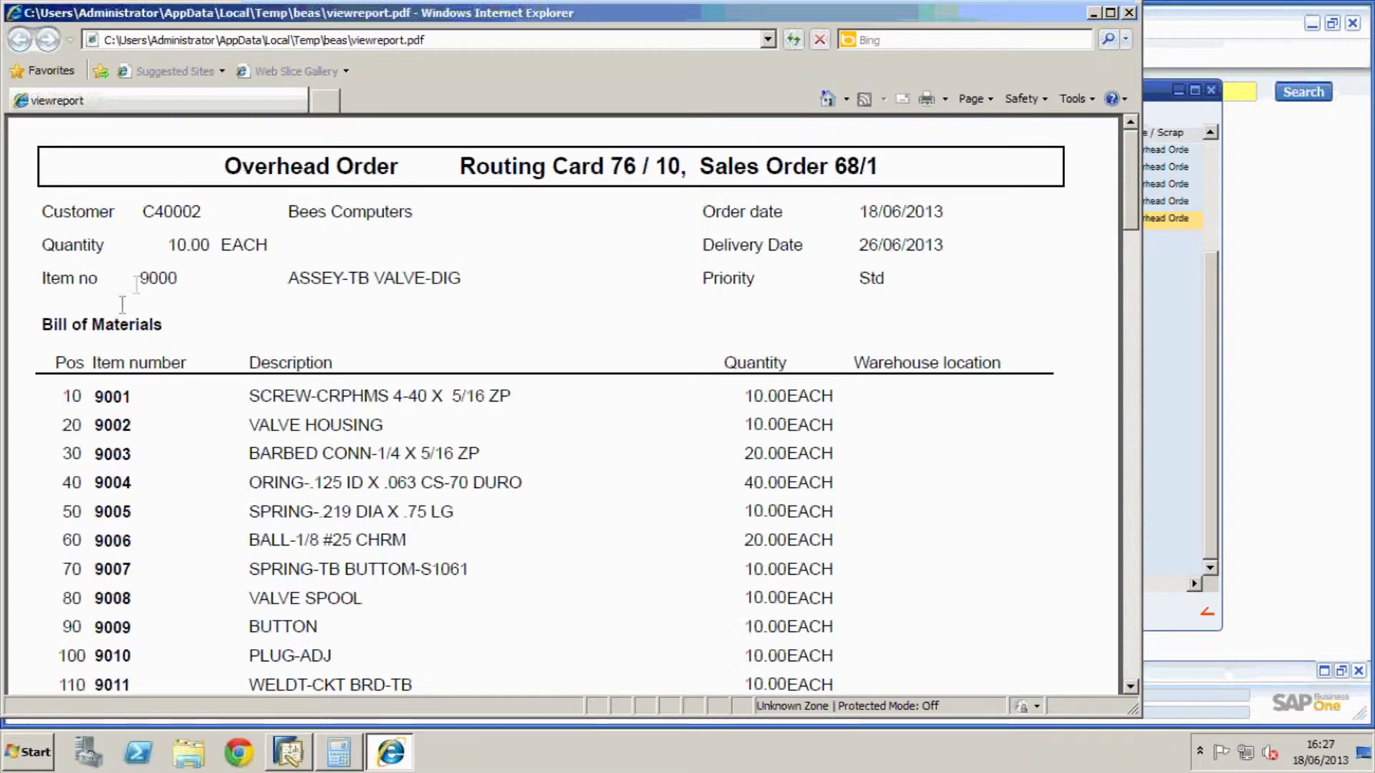
{"action": "scroll", "coordinate": [581, 531], "scroll_direction": "down", "scroll_amount": 8}
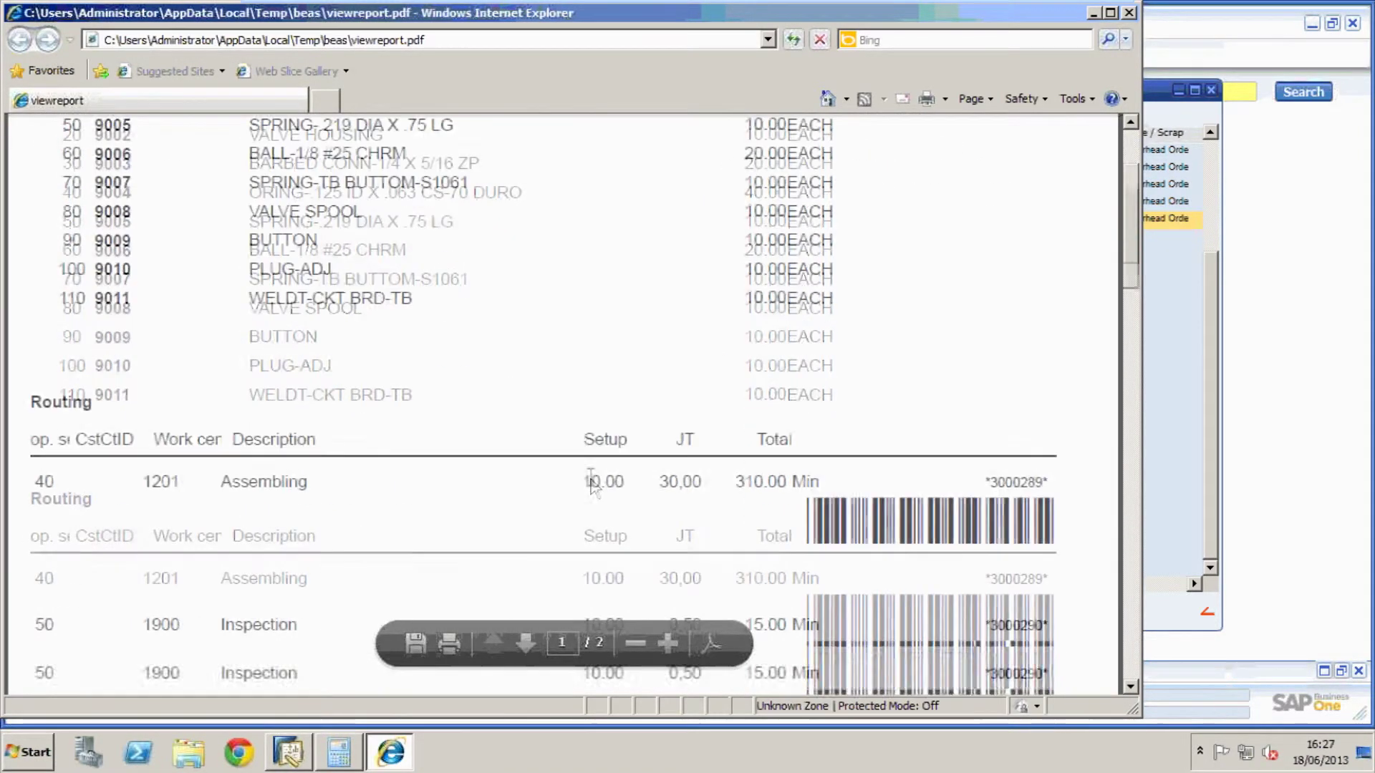
{"action": "scroll", "coordinate": [588, 472], "scroll_direction": "down", "scroll_amount": 3}
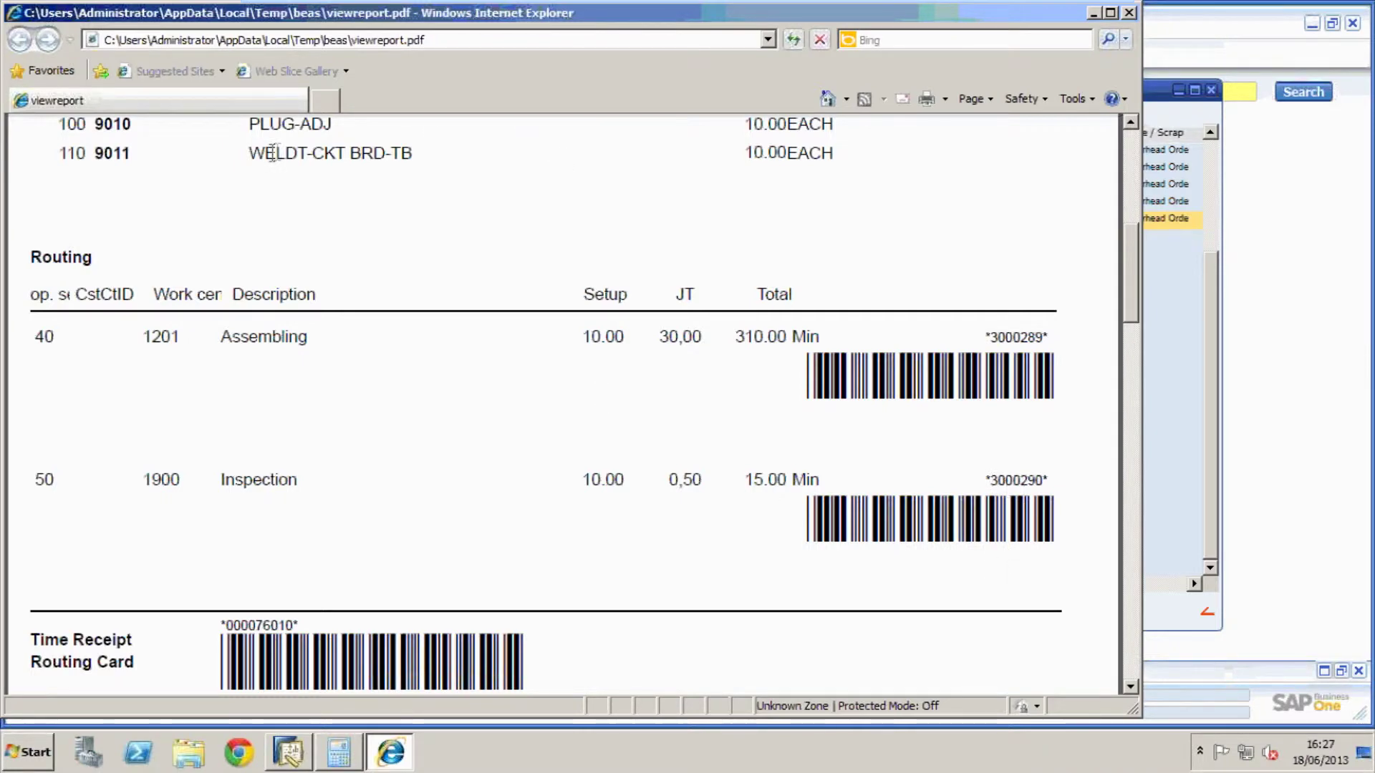
{"action": "scroll", "coordinate": [823, 534], "scroll_direction": "down", "scroll_amount": 3}
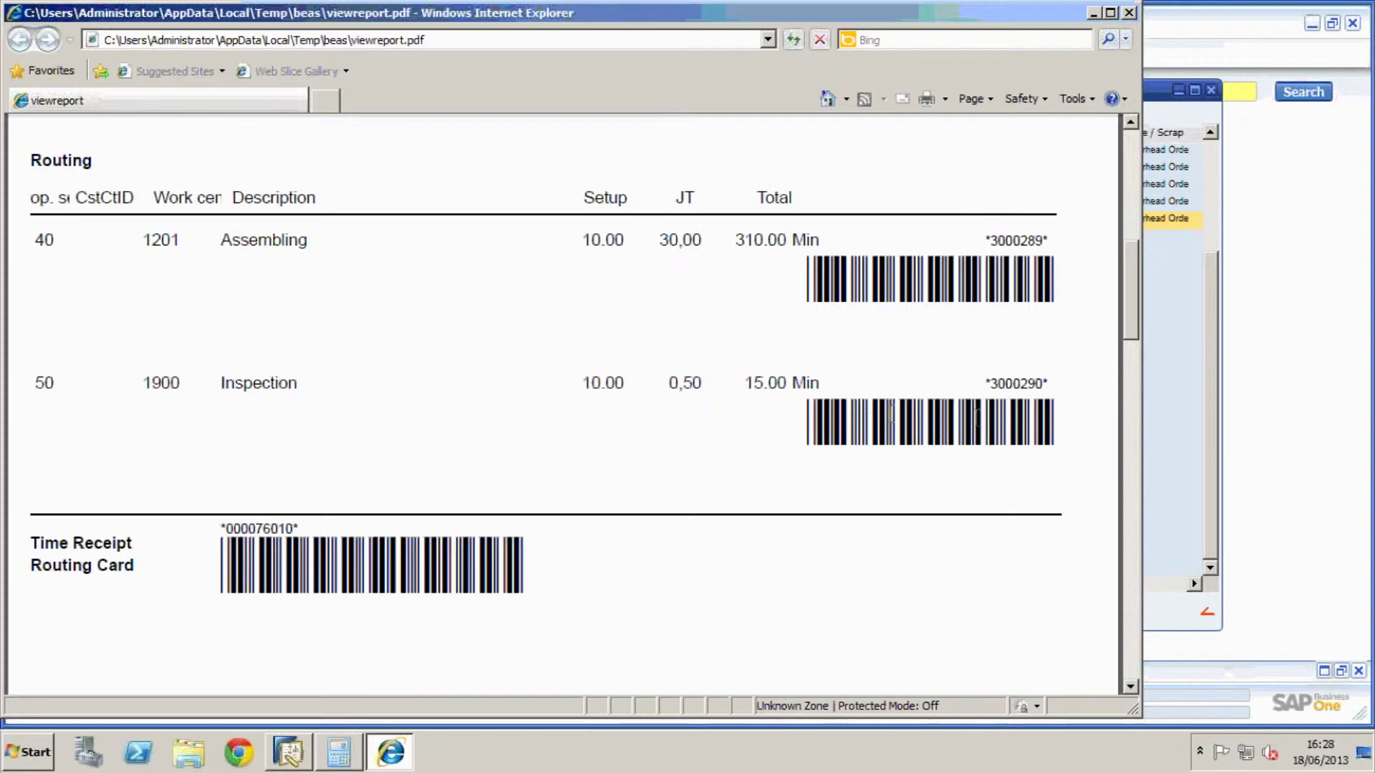
{"action": "scroll", "coordinate": [891, 412], "scroll_direction": "down", "scroll_amount": 3}
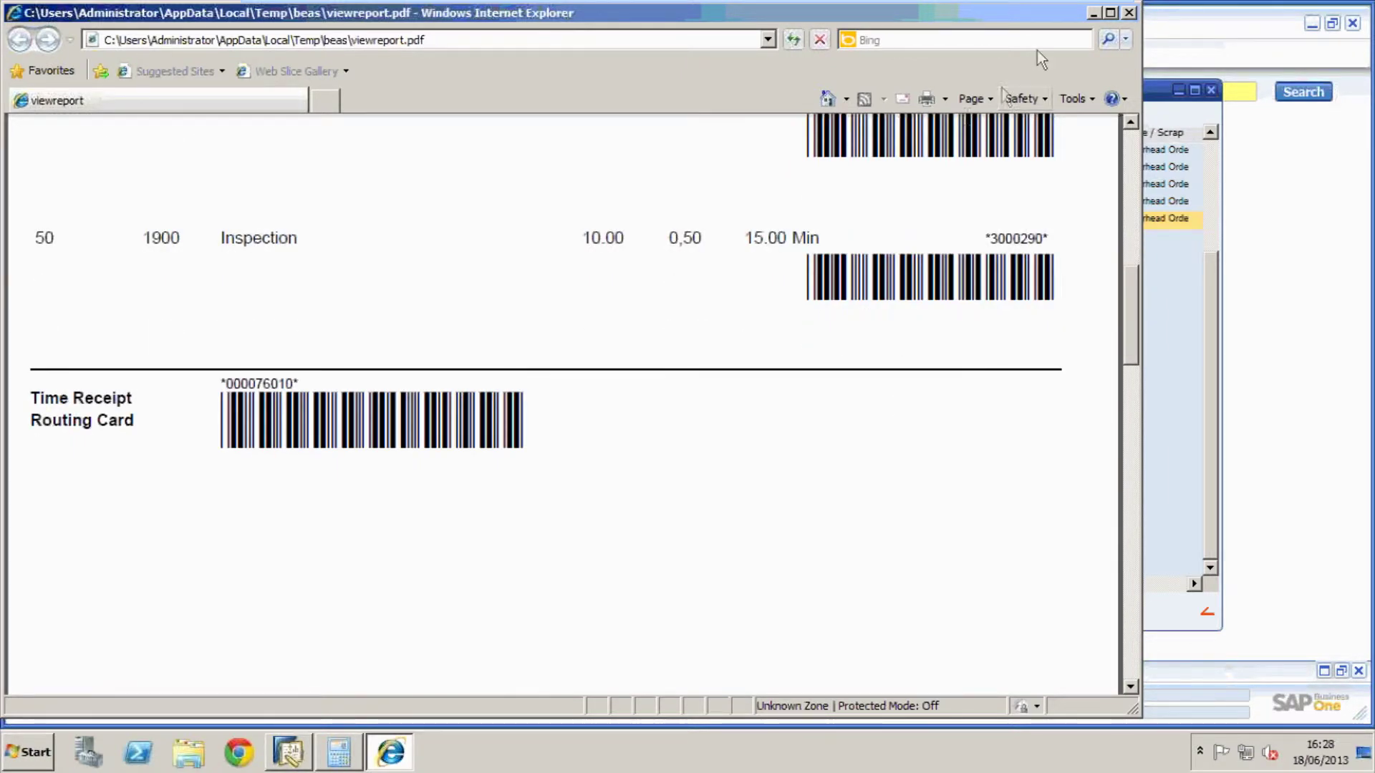
{"action": "left_click", "coordinate": [1094, 12]}
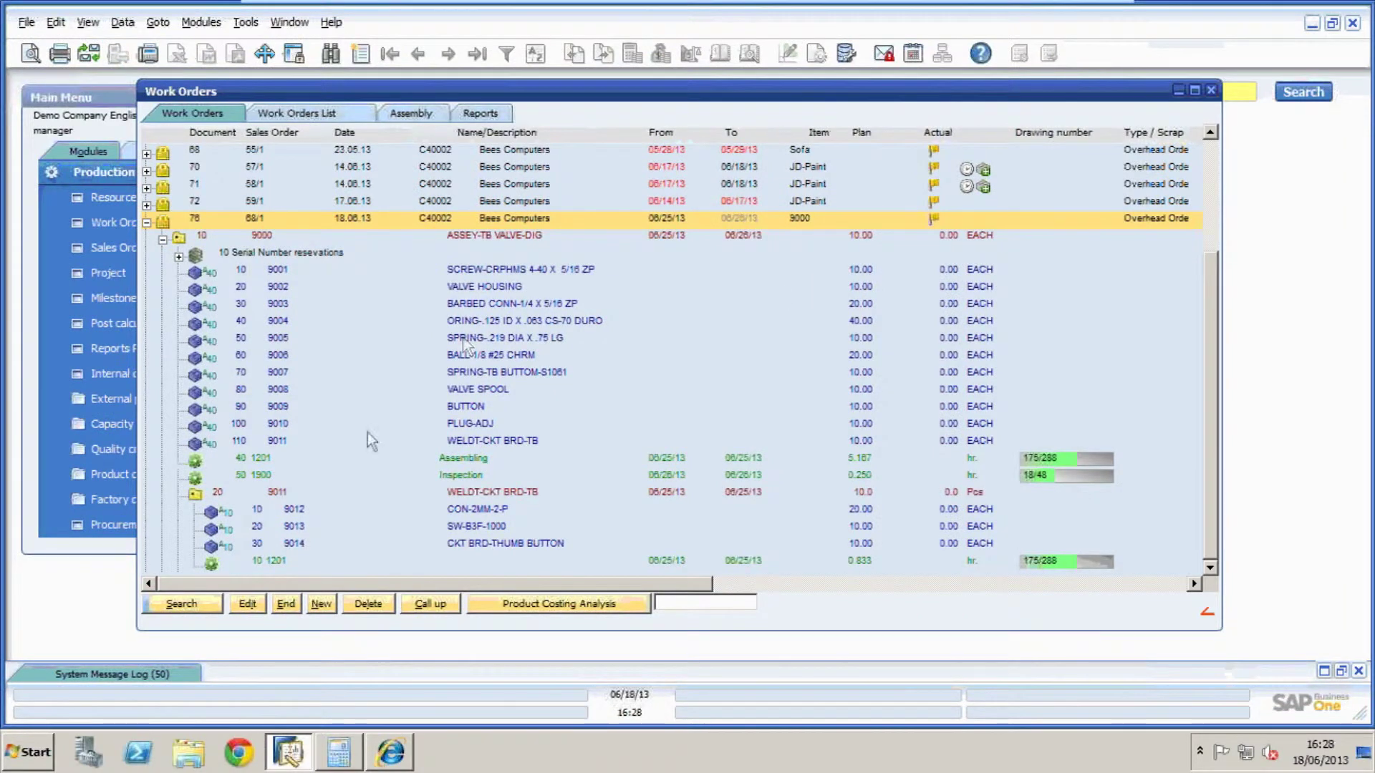
- Open the Factory data capture Terminal and identify the employee with the personnel number
{"action": "left_click", "coordinate": [90, 543]}
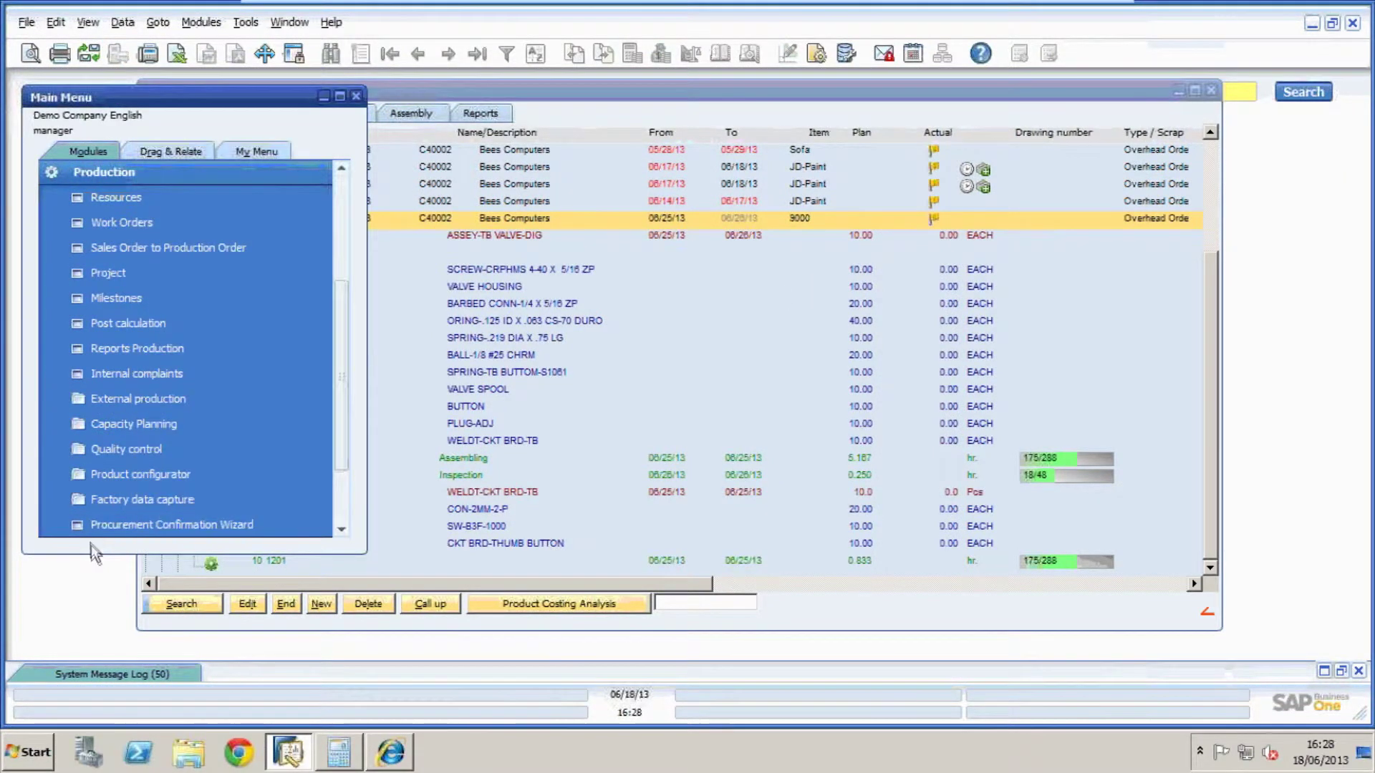
{"action": "left_click", "coordinate": [123, 498]}
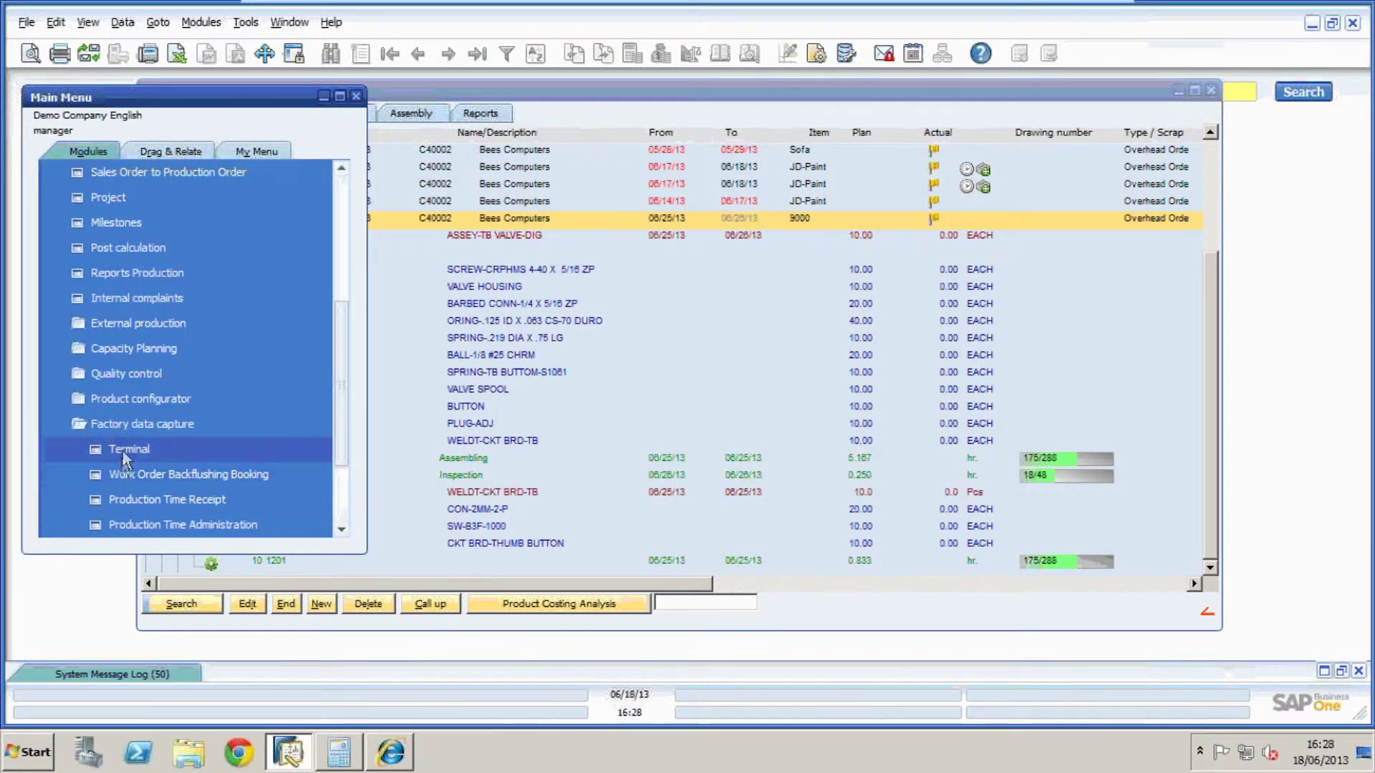
{"action": "left_click", "coordinate": [122, 448]}
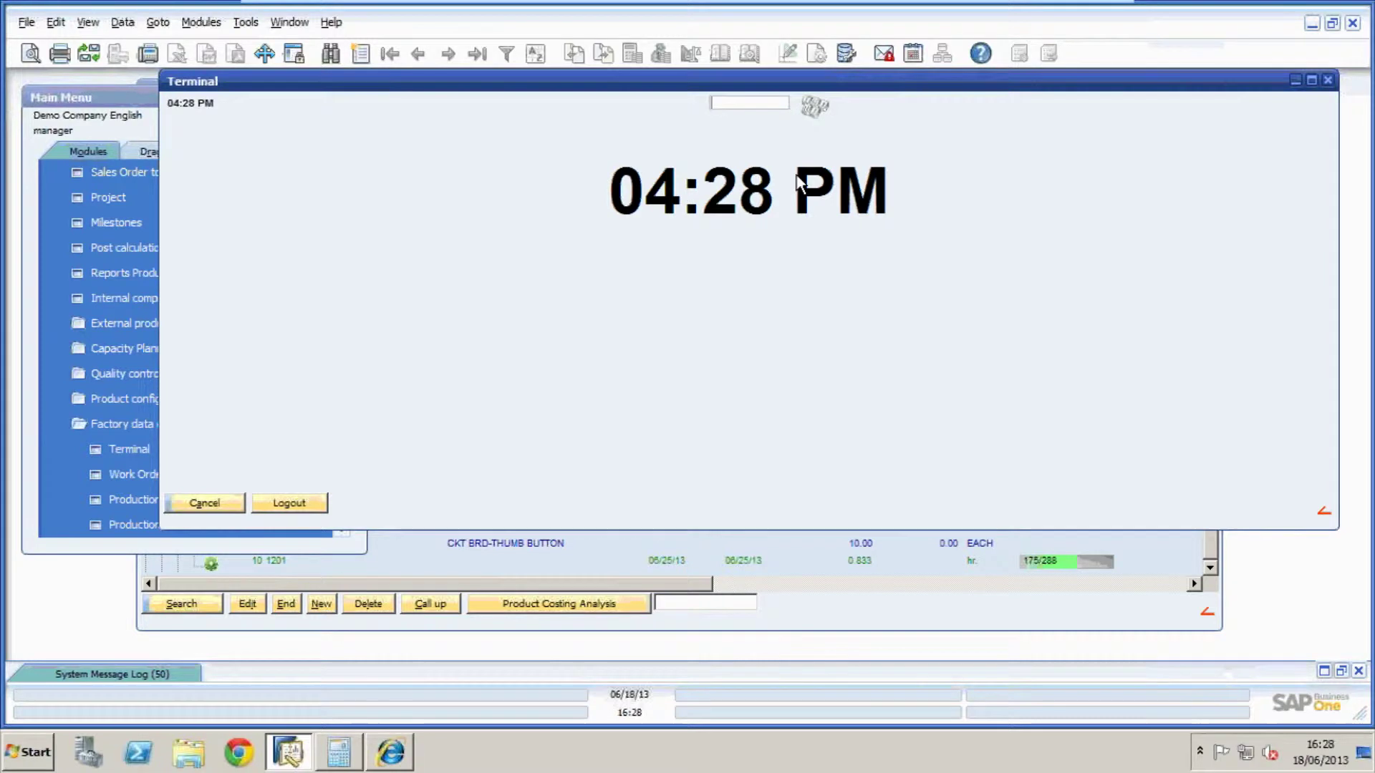
{"action": "type", "text": "1"}
{"action": "key", "text": "Tab"}
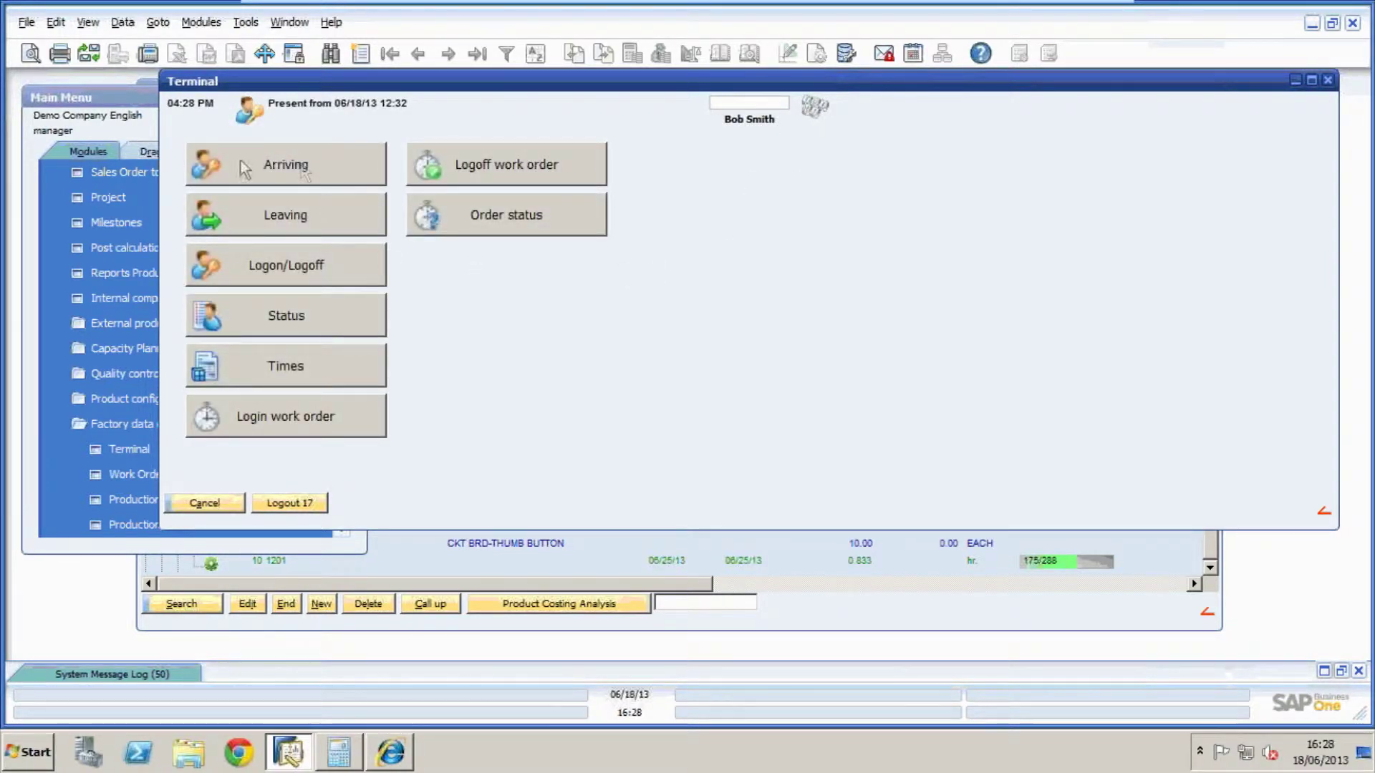
{"action": "left_click", "coordinate": [264, 165]}
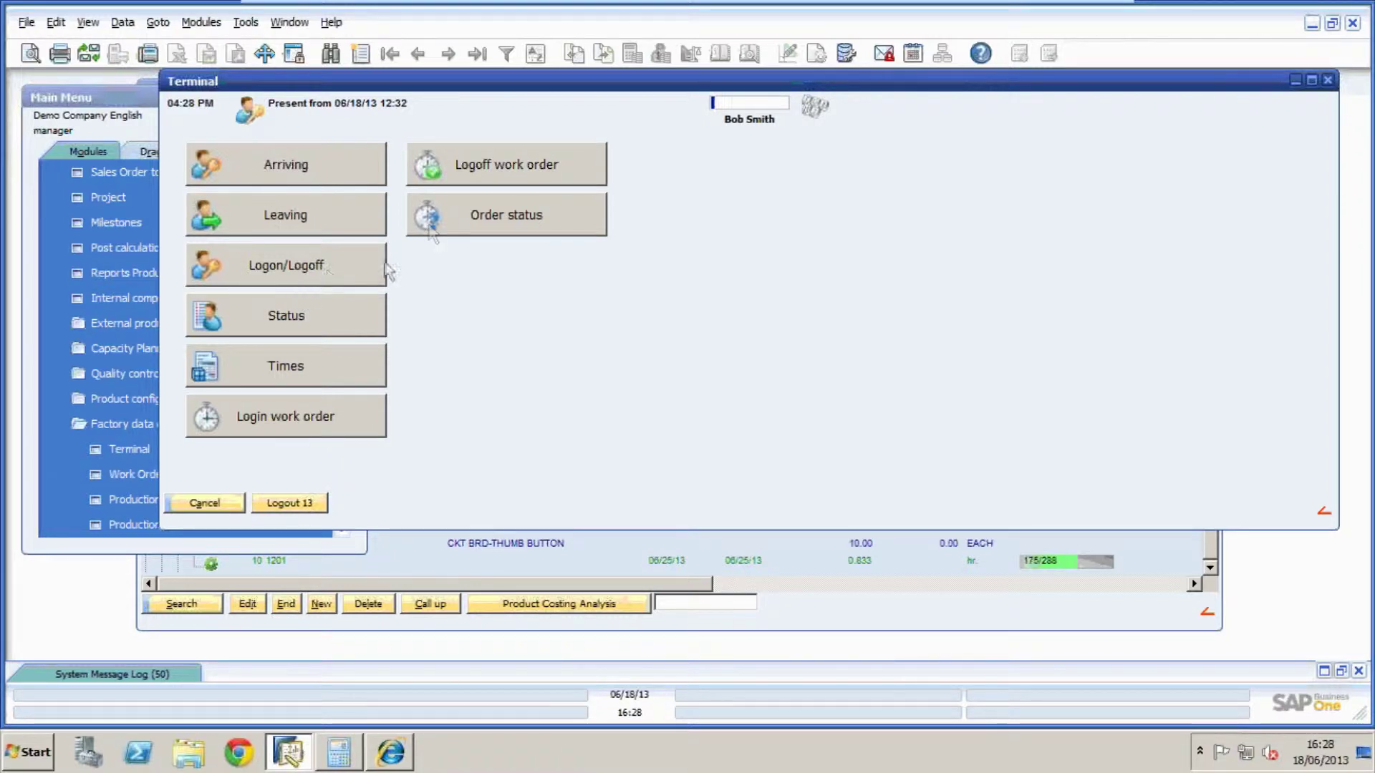
- Log the employee in to the Assembling operation with barcode 3000289 on resource 1201 A1 Assembly
{"action": "left_click", "coordinate": [278, 411]}
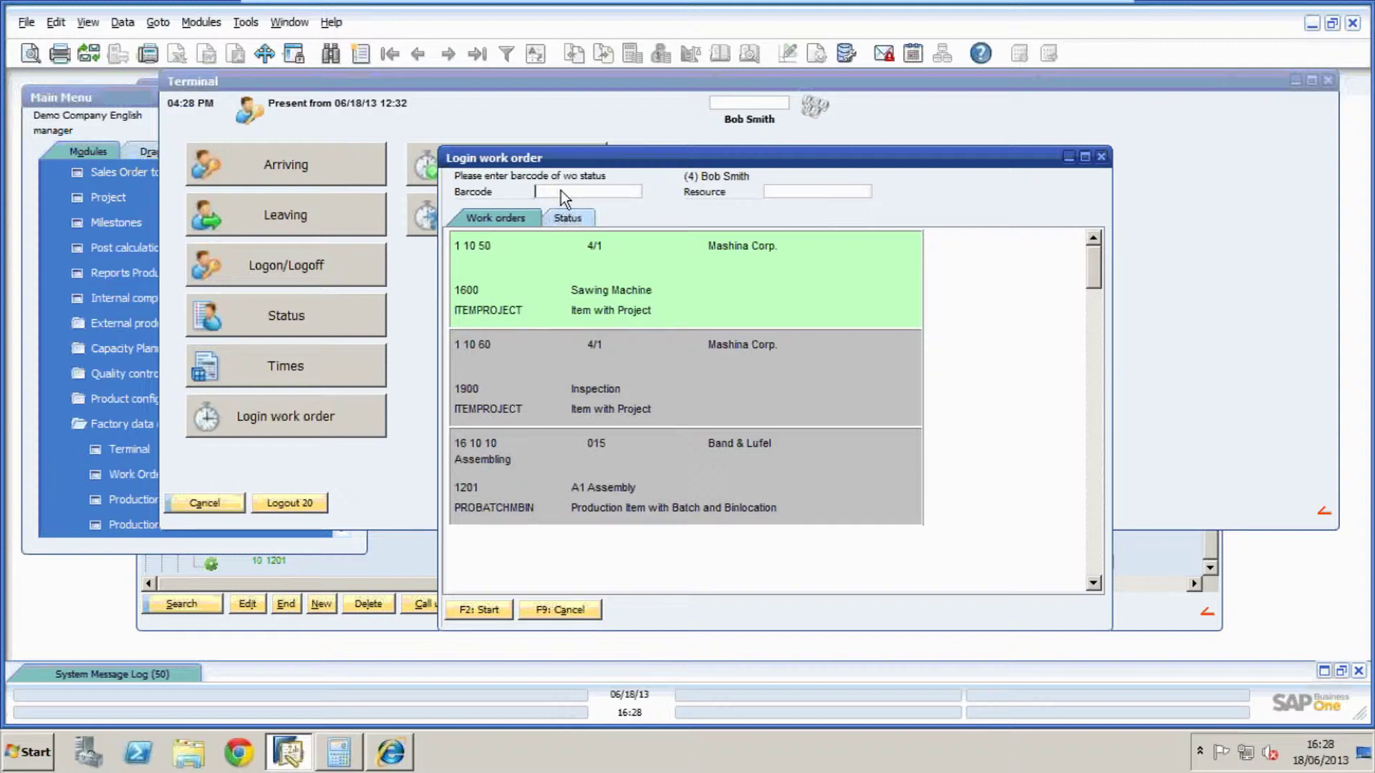
{"action": "type", "text": "000"}
{"action": "type", "text": "229"}
{"action": "key", "text": "Return"}
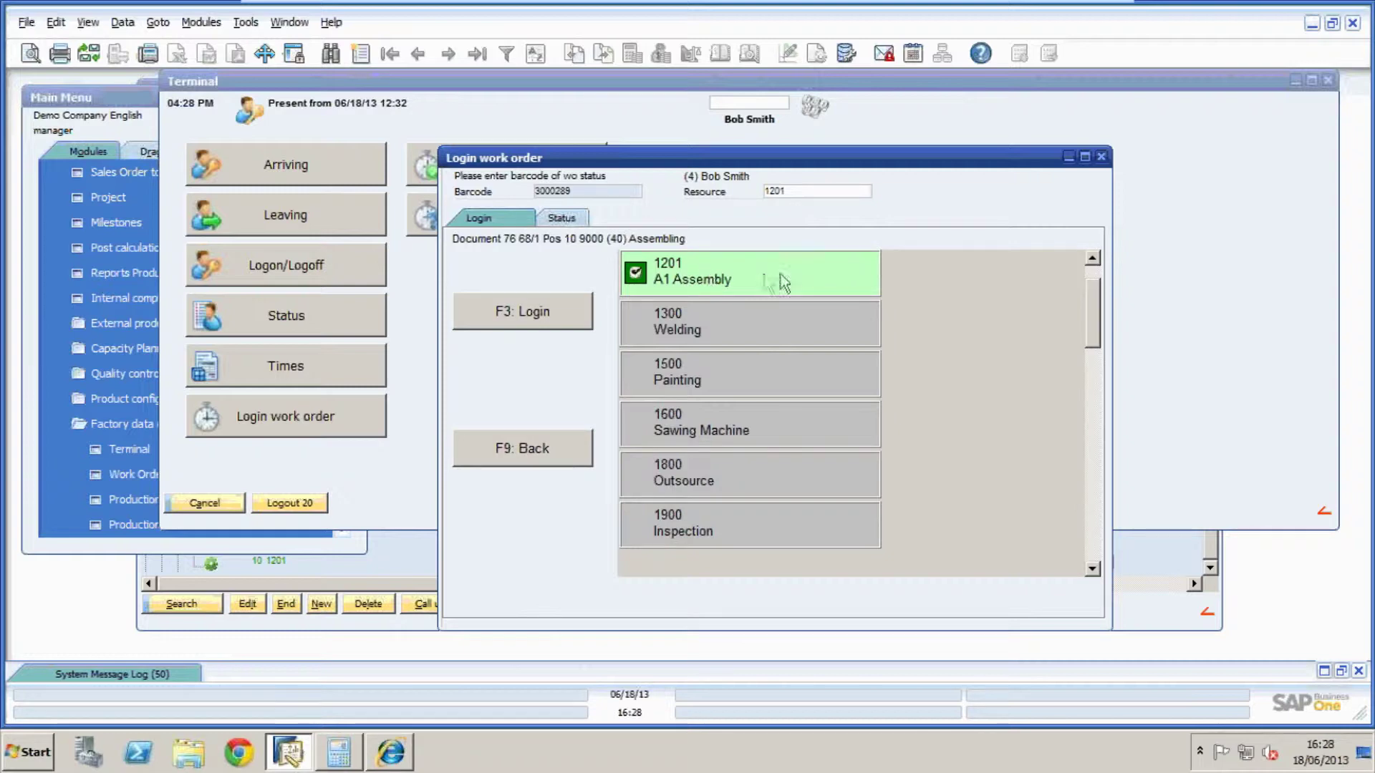
{"action": "left_click", "coordinate": [523, 312]}
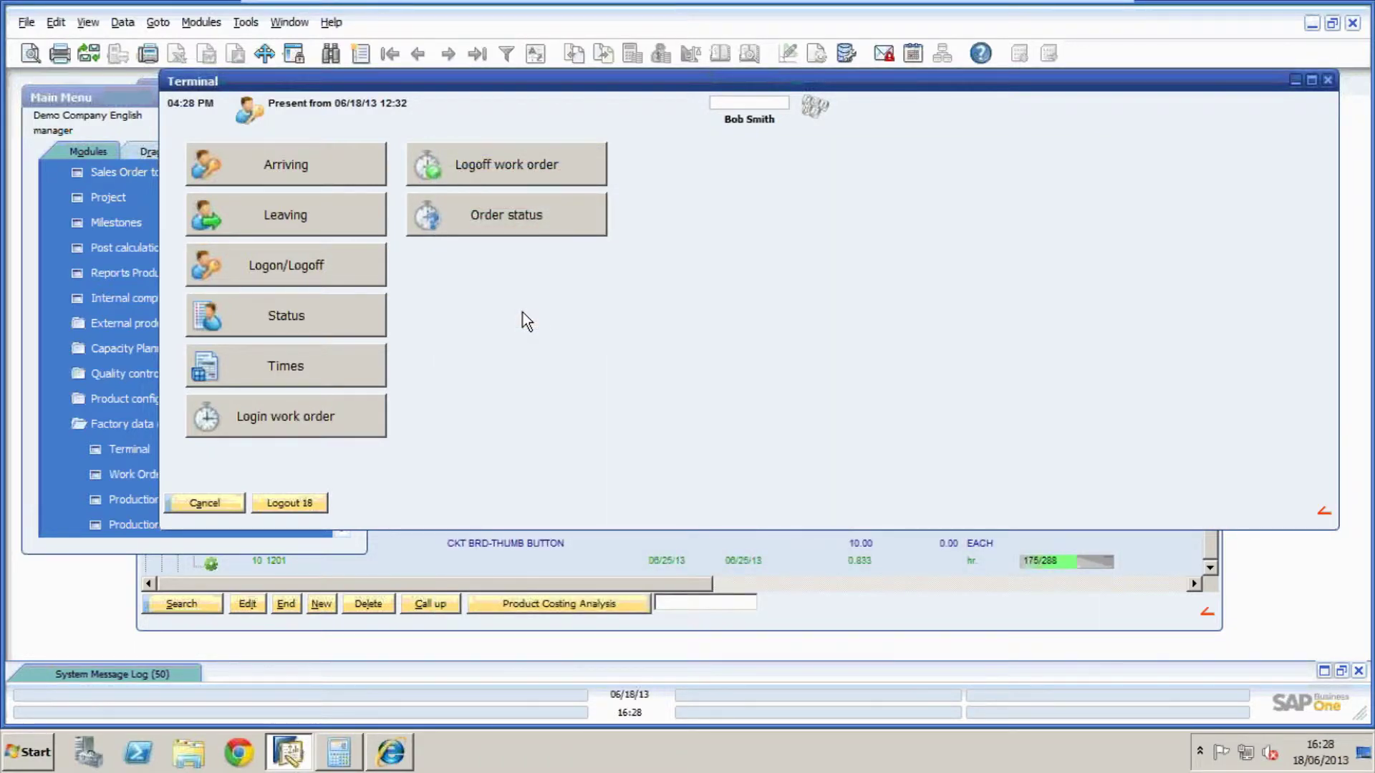
- Check the order status in the terminal, then close the terminal and return to the Work Orders window
{"action": "left_click", "coordinate": [483, 216]}
{"action": "left_click", "coordinate": [225, 503]}
{"action": "left_click", "coordinate": [212, 502]}
{"action": "left_click", "coordinate": [564, 86]}
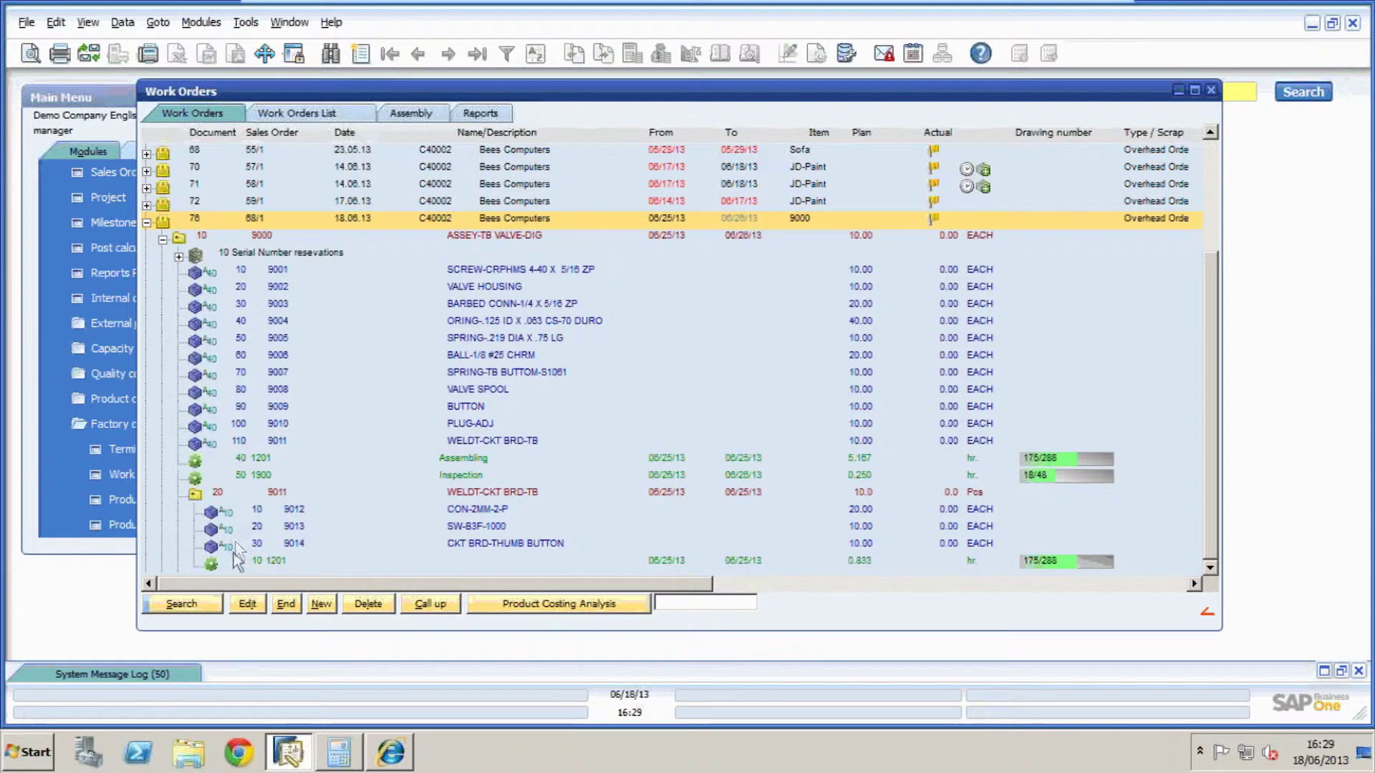
- Create a time receipt for operation 10 of sub-assembly 9011 with an employee and 50 min duration, then confirm its completion
{"action": "left_click", "coordinate": [211, 565]}
{"action": "right_click", "coordinate": [210, 565]}
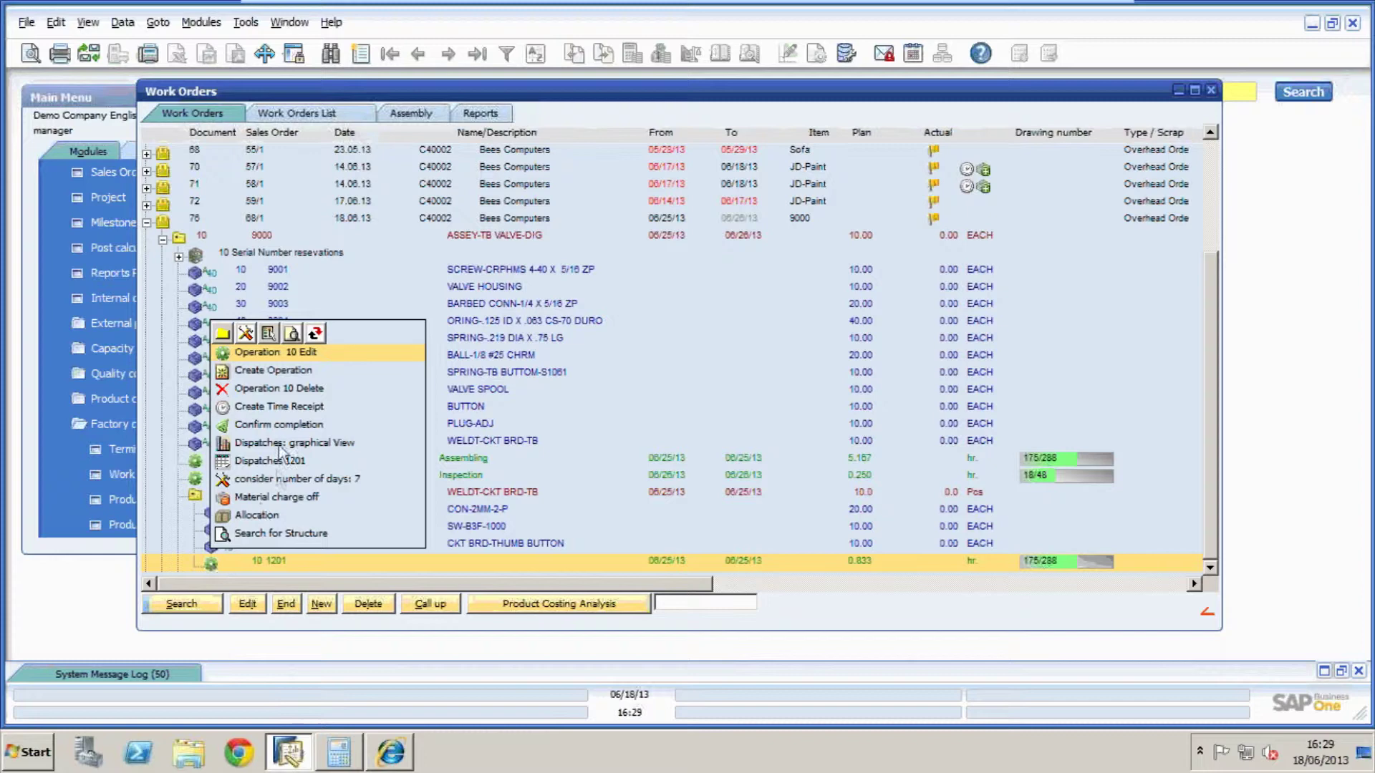
{"action": "left_click", "coordinate": [273, 408]}
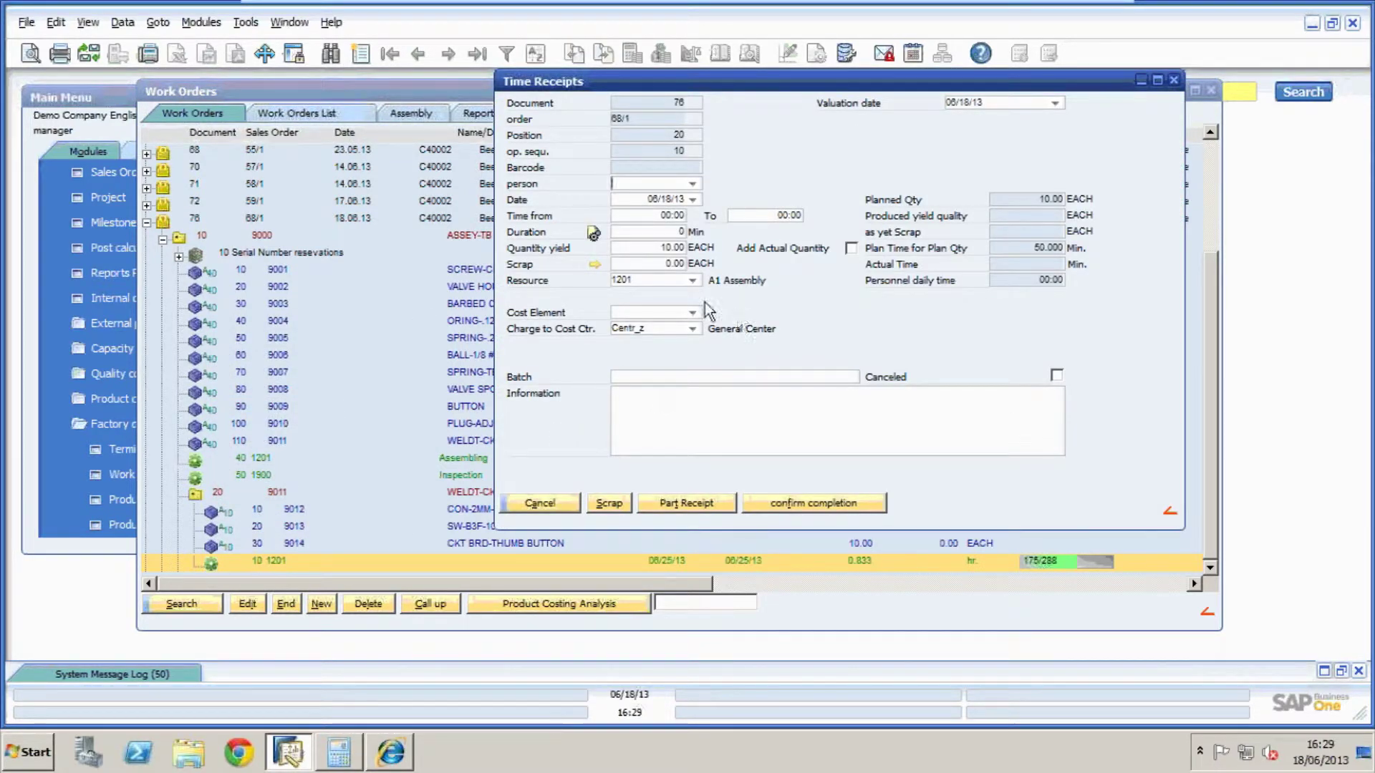
{"action": "left_click", "coordinate": [693, 184]}
{"action": "left_click", "coordinate": [675, 215]}
{"action": "left_click", "coordinate": [657, 230]}
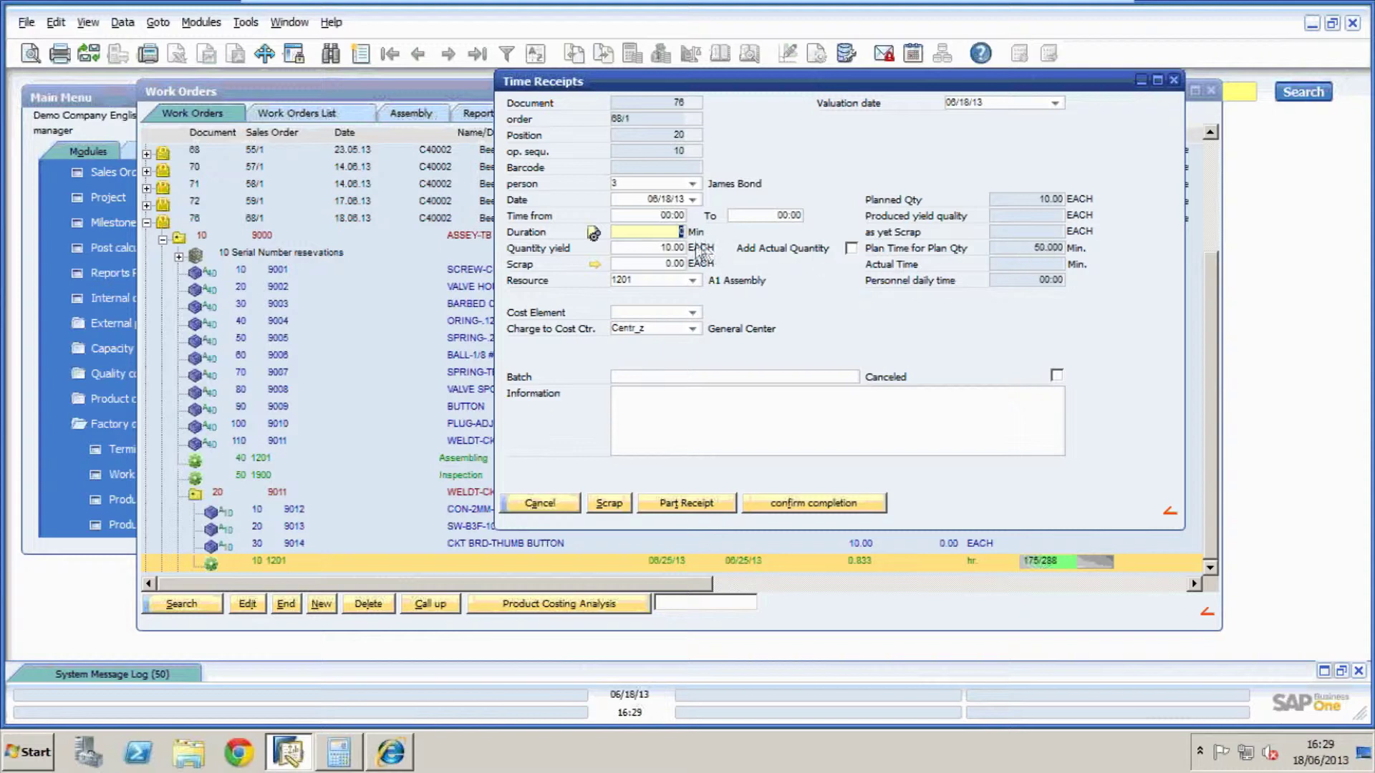
{"action": "type", "text": "50"}
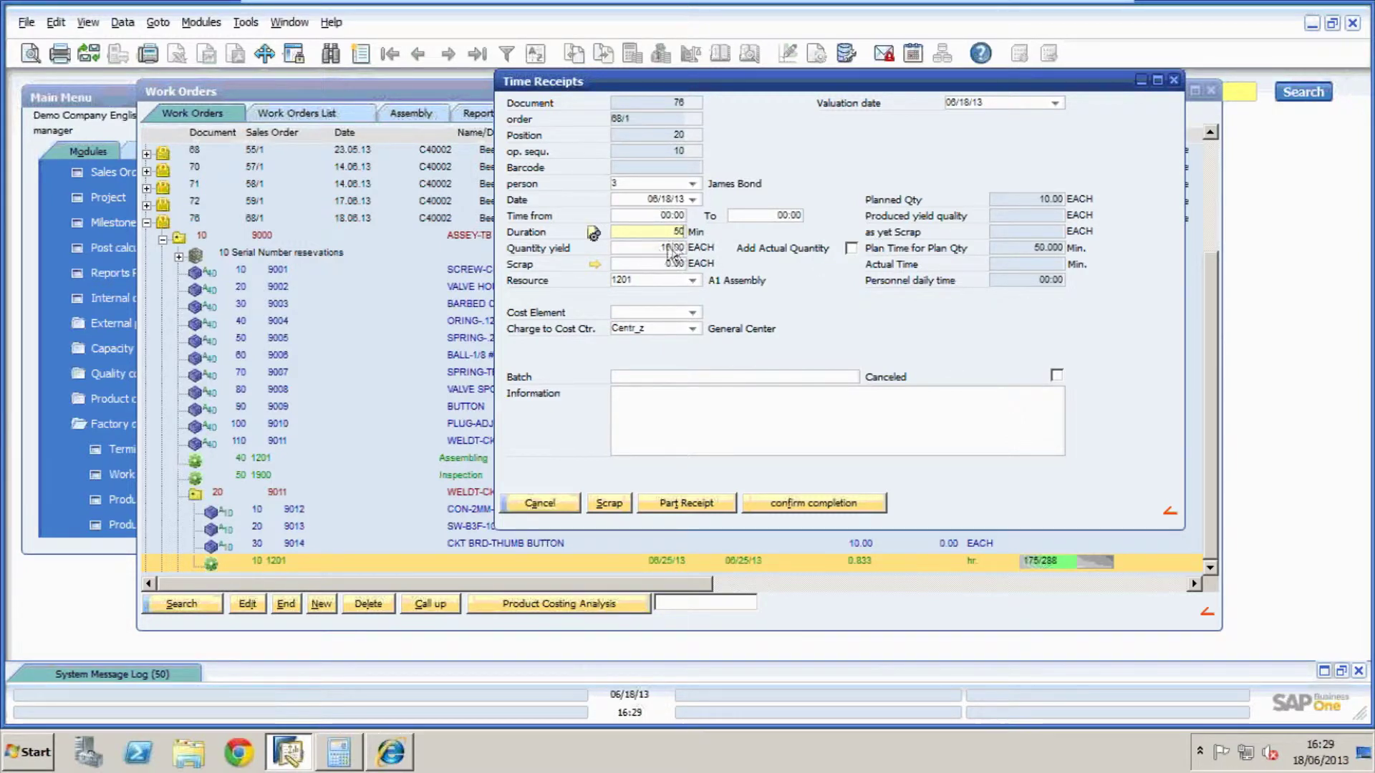
{"action": "left_click", "coordinate": [809, 501]}
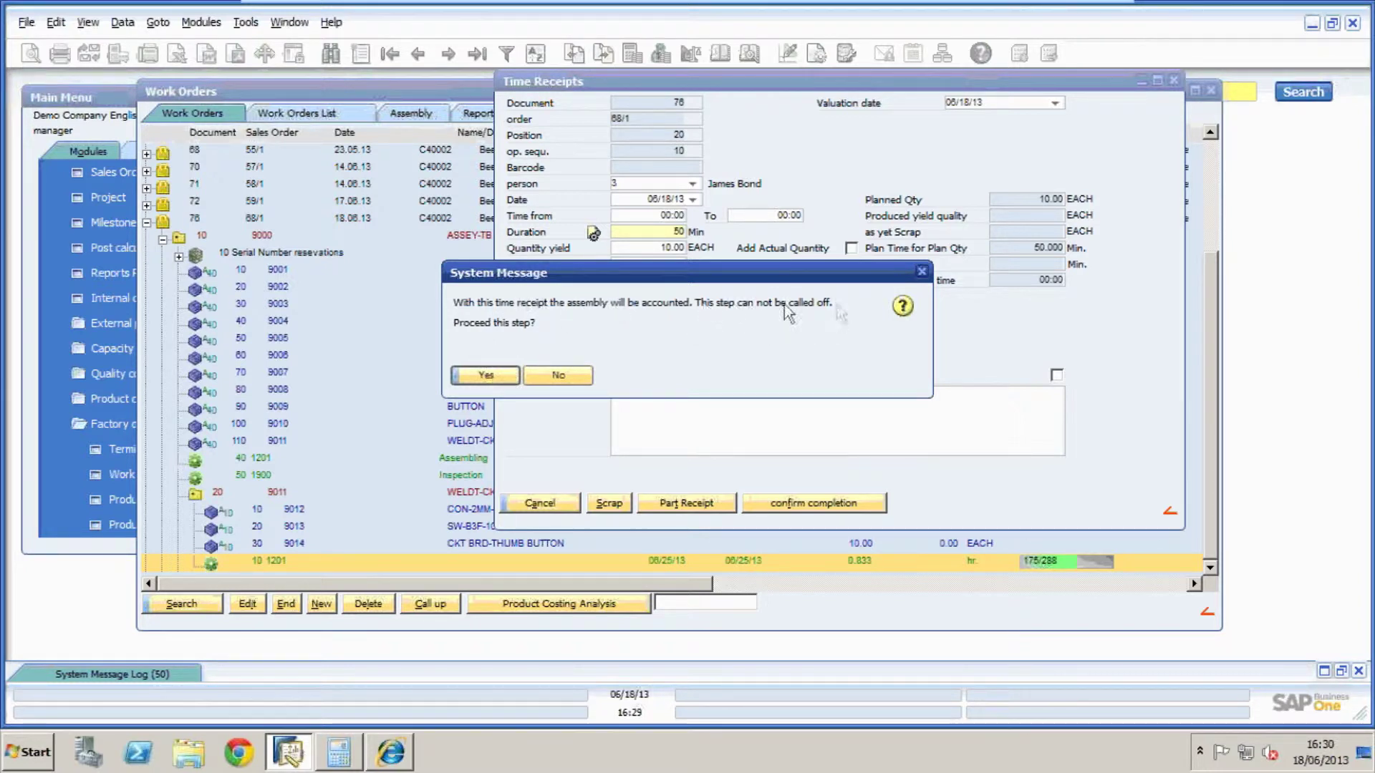
{"action": "left_click", "coordinate": [490, 372]}
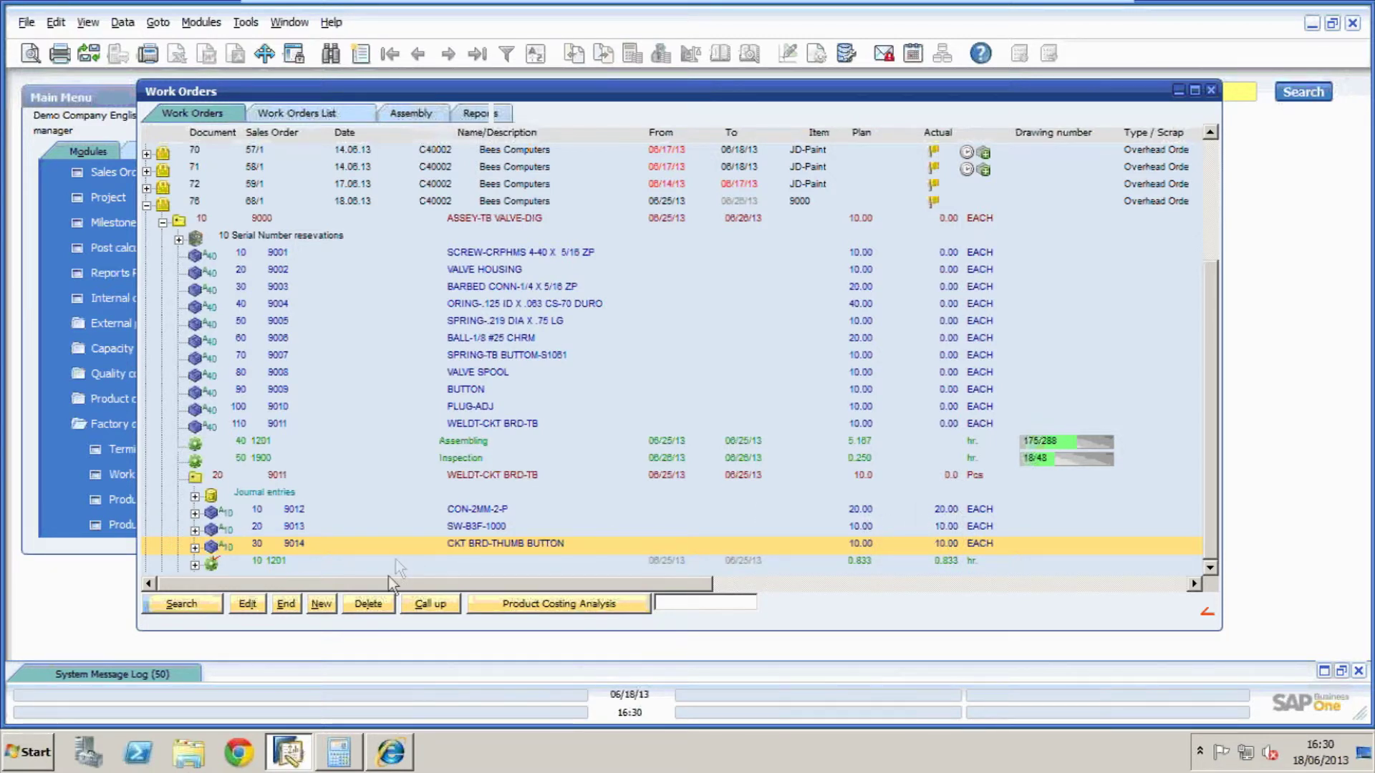
- Post in 10 EACH of sub-assembly 9011 from production to the General Warehouse
{"action": "right_click", "coordinate": [194, 475]}
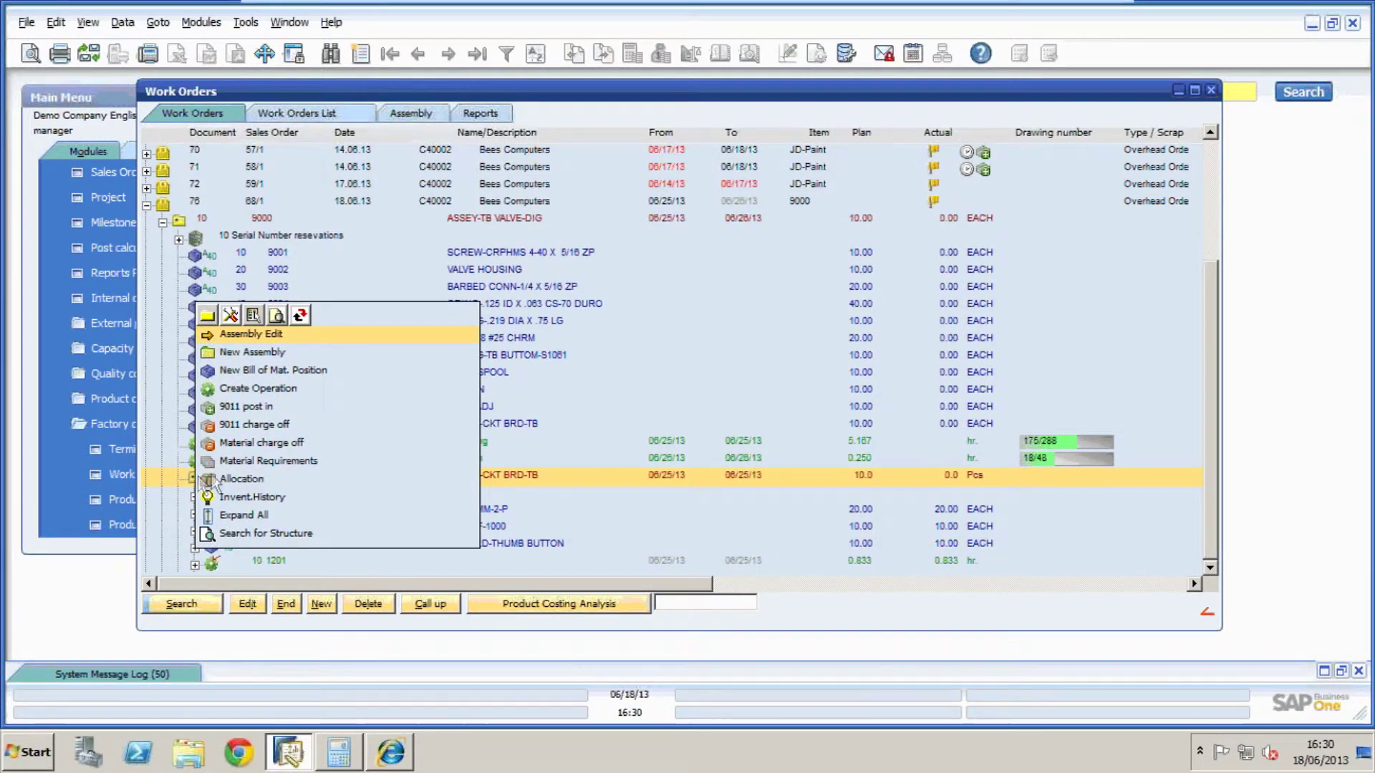
{"action": "left_click", "coordinate": [243, 405]}
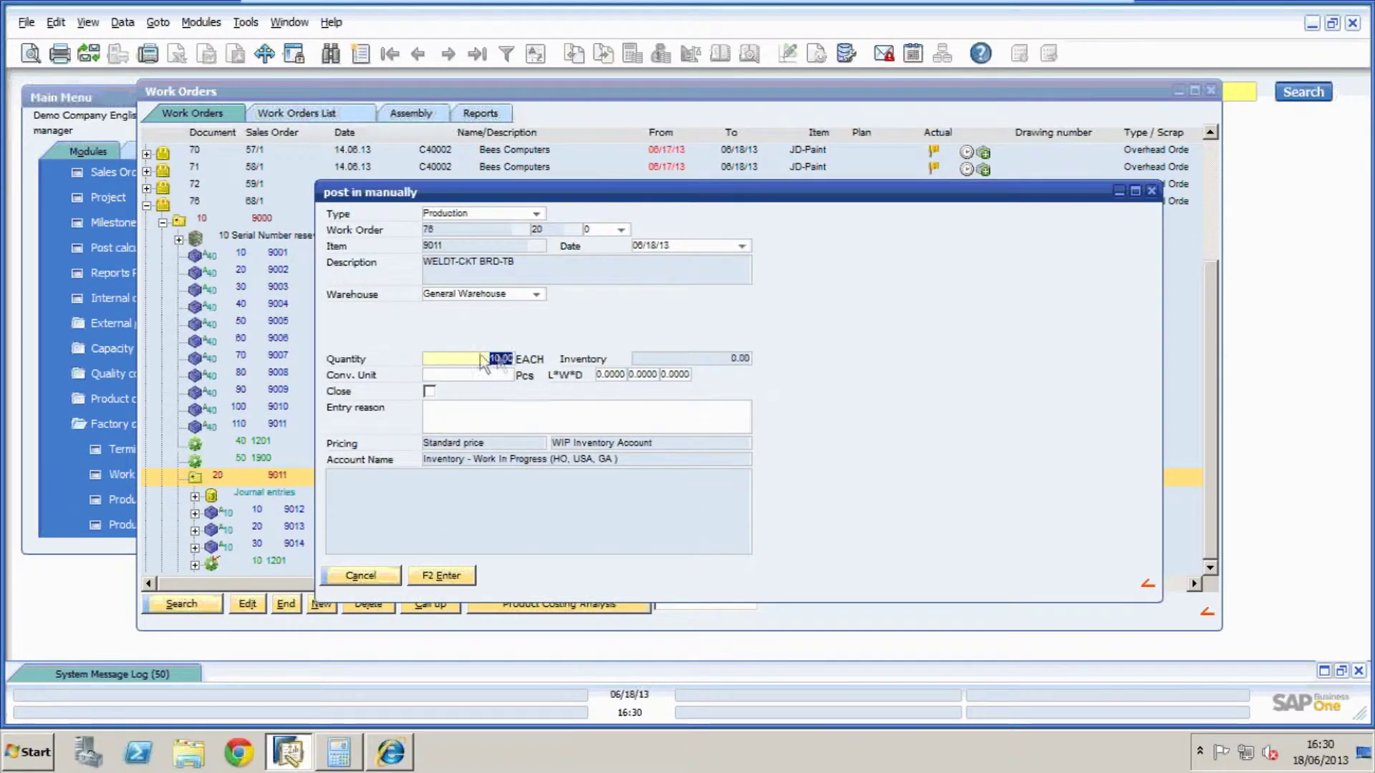
{"action": "left_click", "coordinate": [493, 359]}
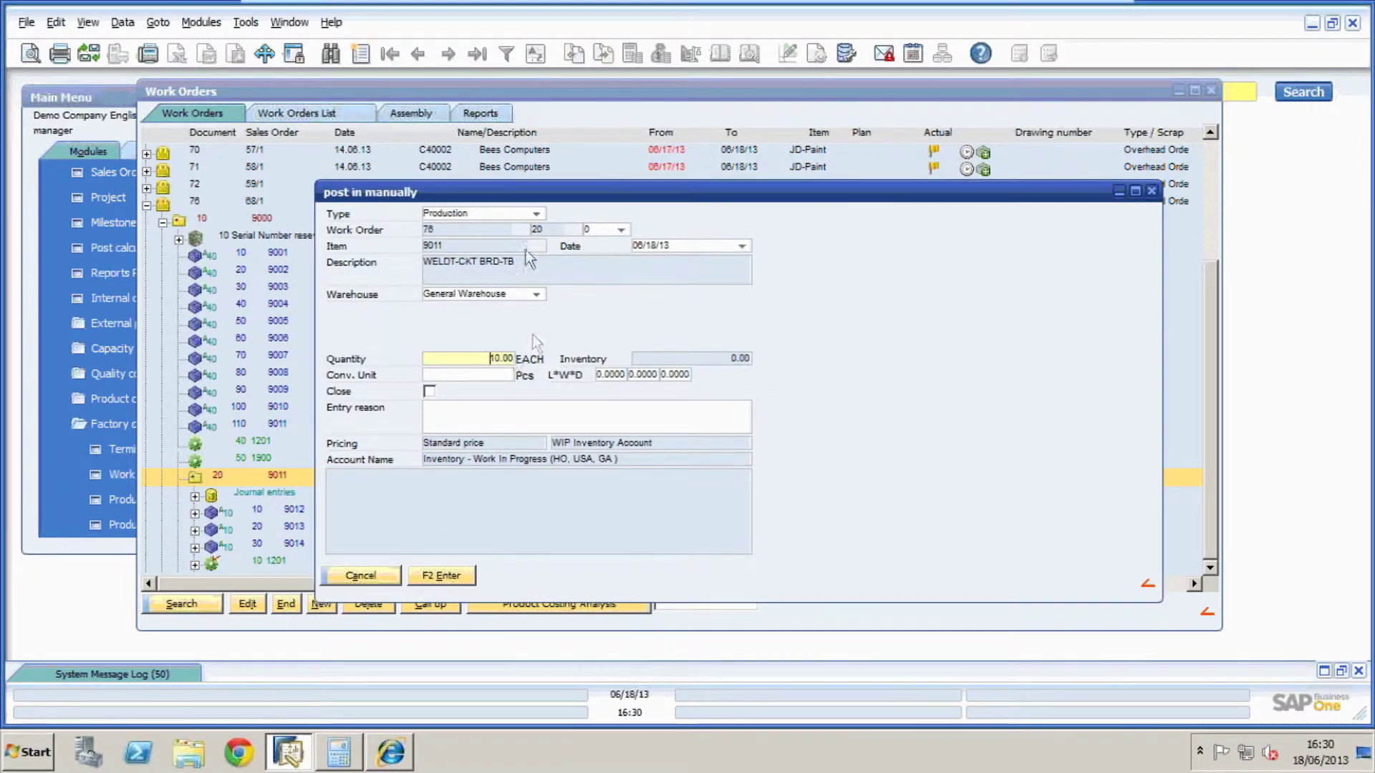
{"action": "left_click", "coordinate": [438, 575]}
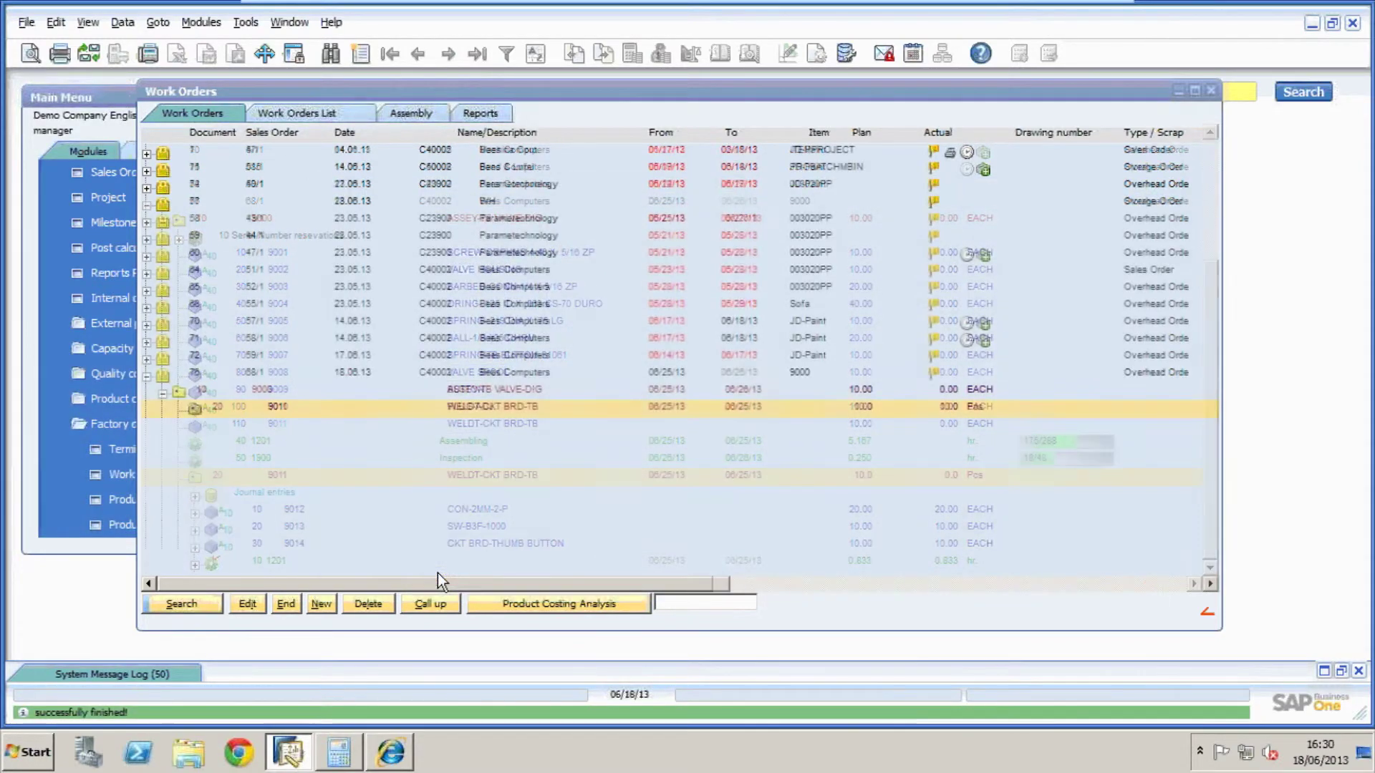
- Expand the 9011 and 9000 assemblies in the work order to review their postings and actual quantities
{"action": "left_click", "coordinate": [196, 408]}
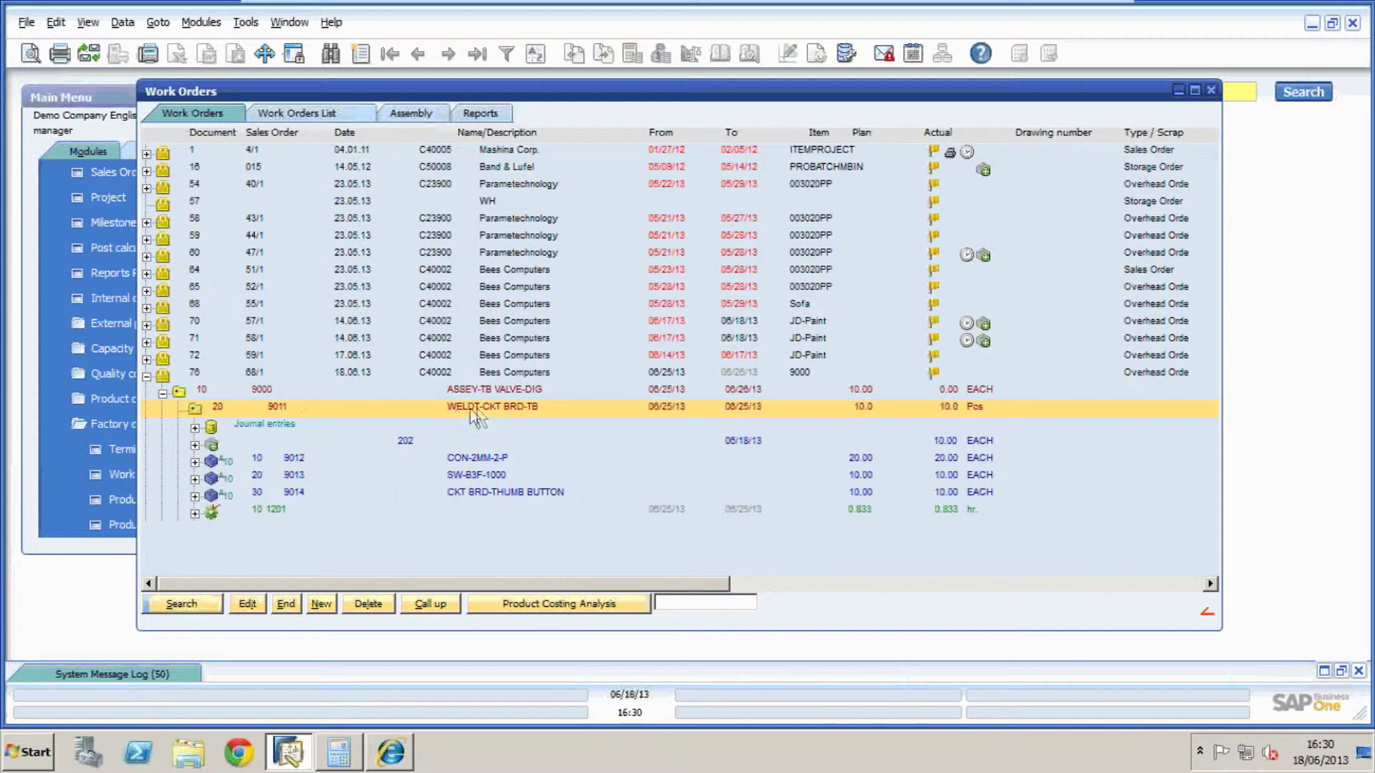
{"action": "left_click", "coordinate": [177, 391]}
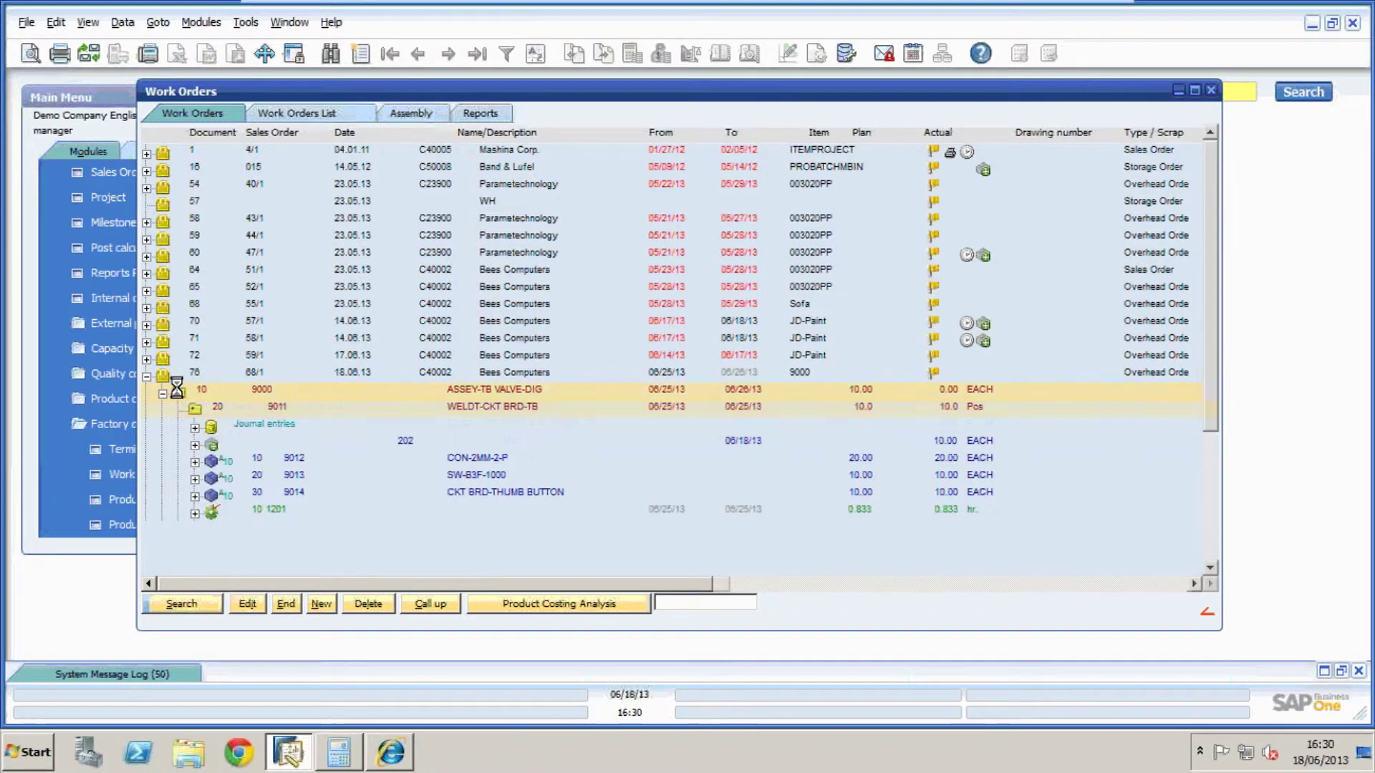
{"action": "scroll", "coordinate": [290, 406], "scroll_direction": "down", "scroll_amount": 3}
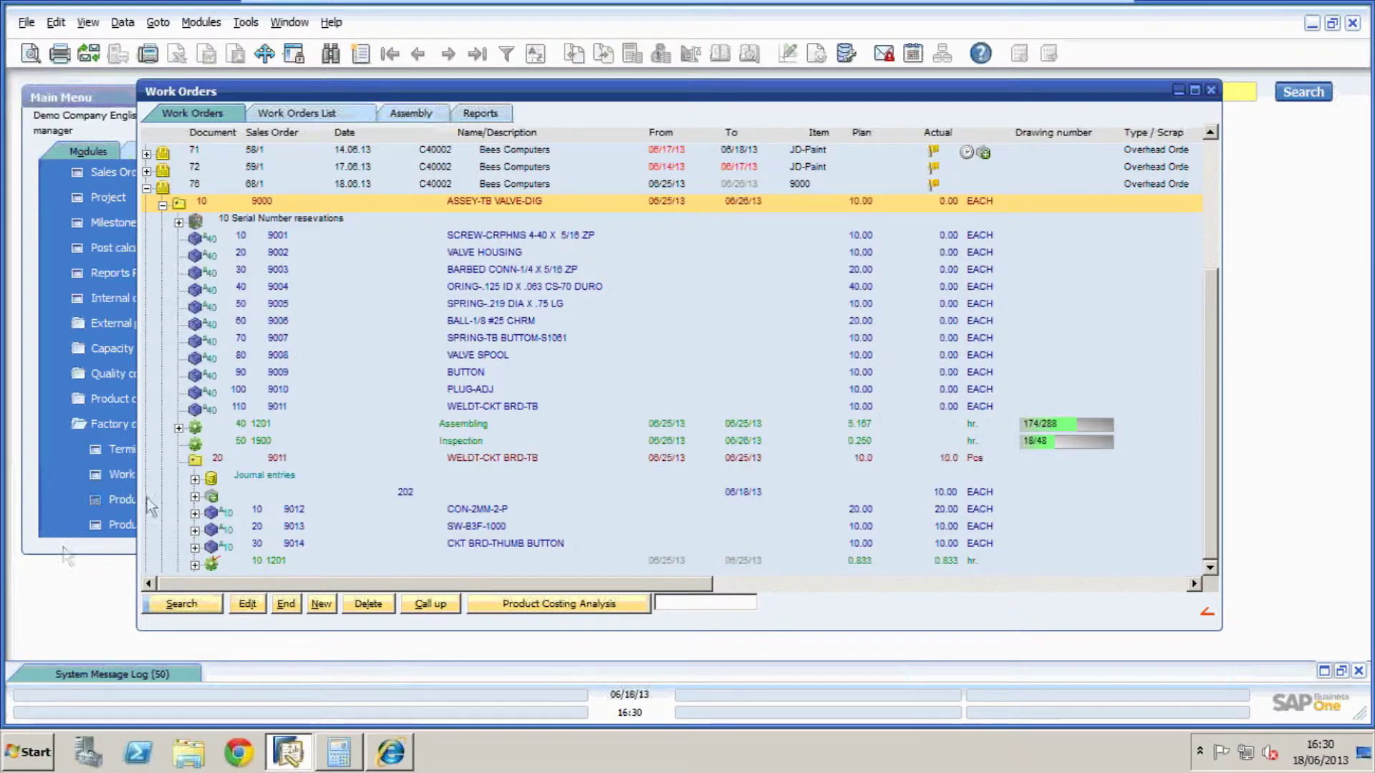
- Open the factory data capture terminal, identify the employee by number and open the work order logoff receipt
{"action": "left_click", "coordinate": [93, 553]}
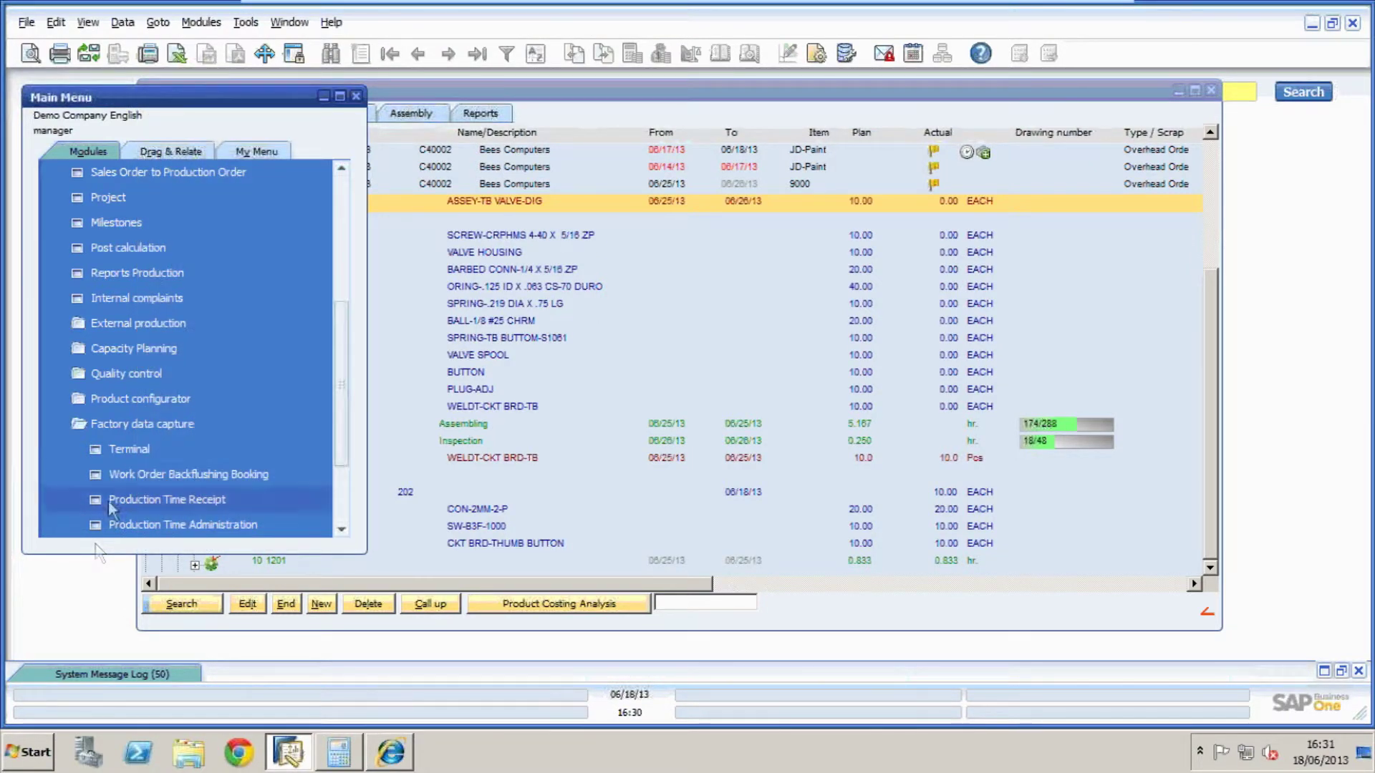
{"action": "left_click", "coordinate": [123, 450]}
{"action": "type", "text": "3"}
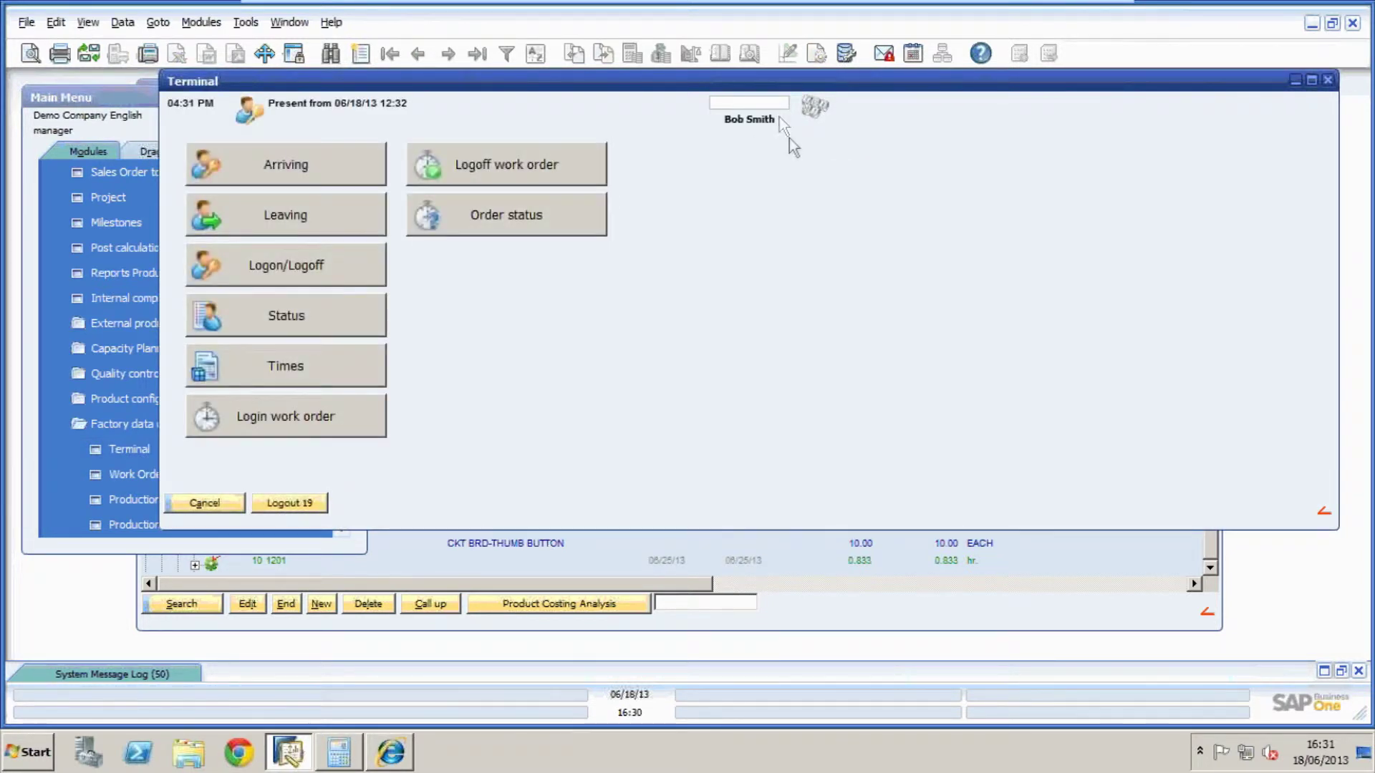
{"action": "left_click", "coordinate": [501, 162]}
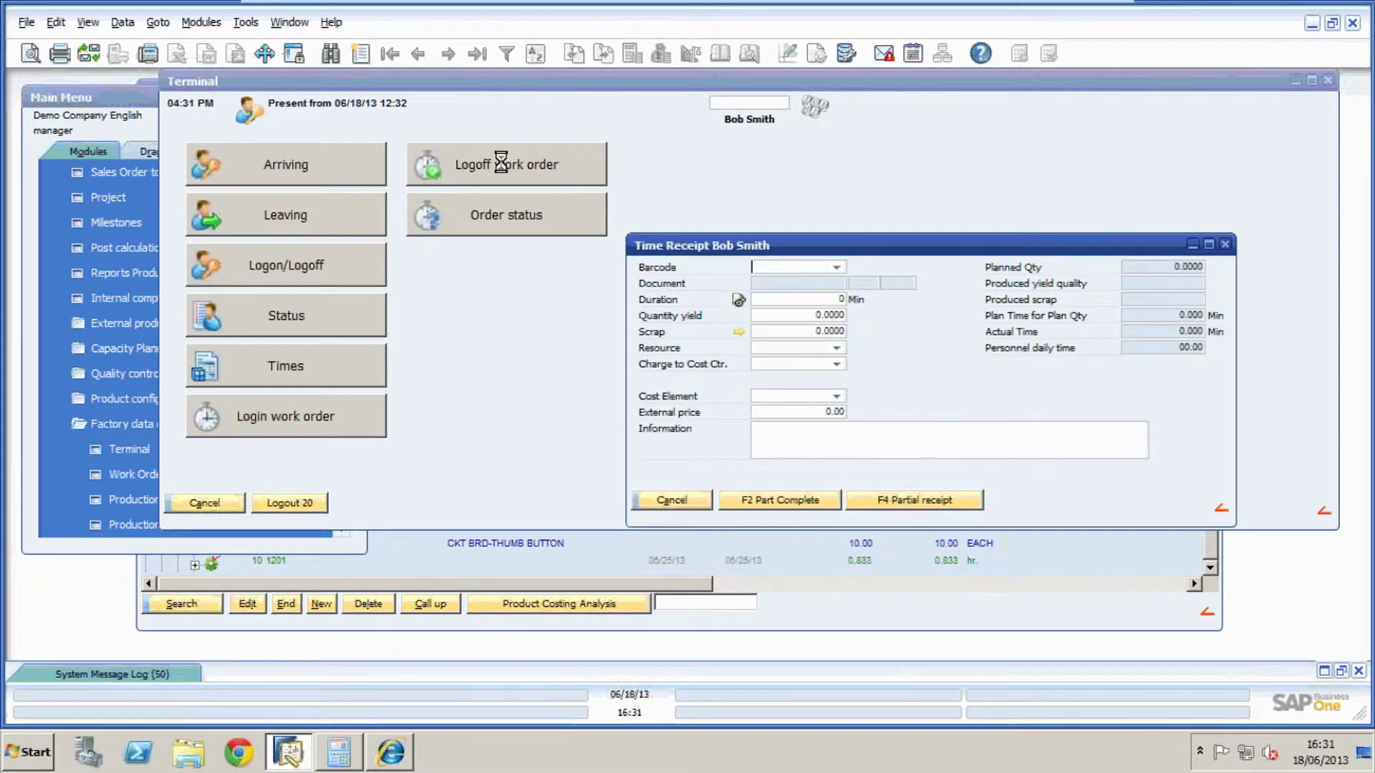
- Log off the Assembling operation of work order 76, barcode 3000289, with 300 min as part complete, then log out and close the terminal
{"action": "left_click", "coordinate": [836, 269]}
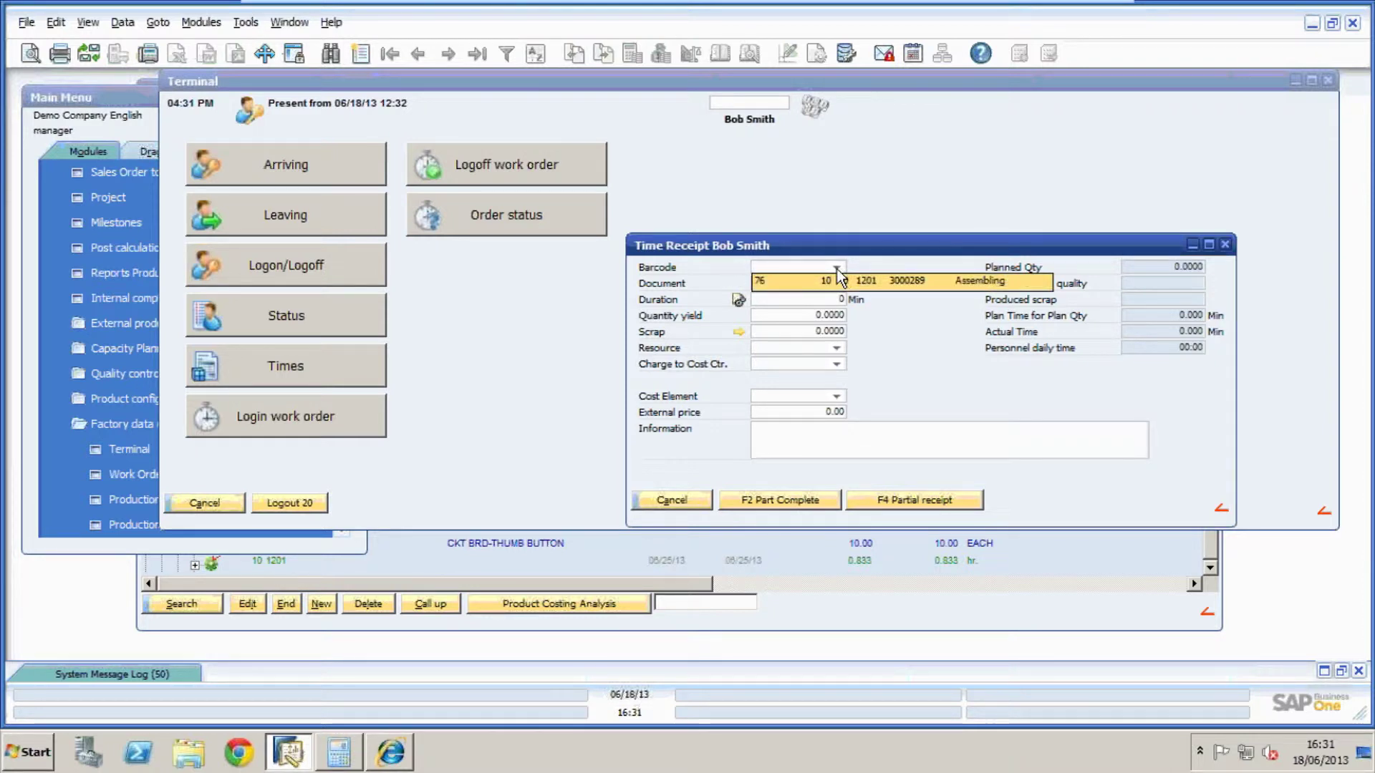
{"action": "left_click", "coordinate": [761, 280]}
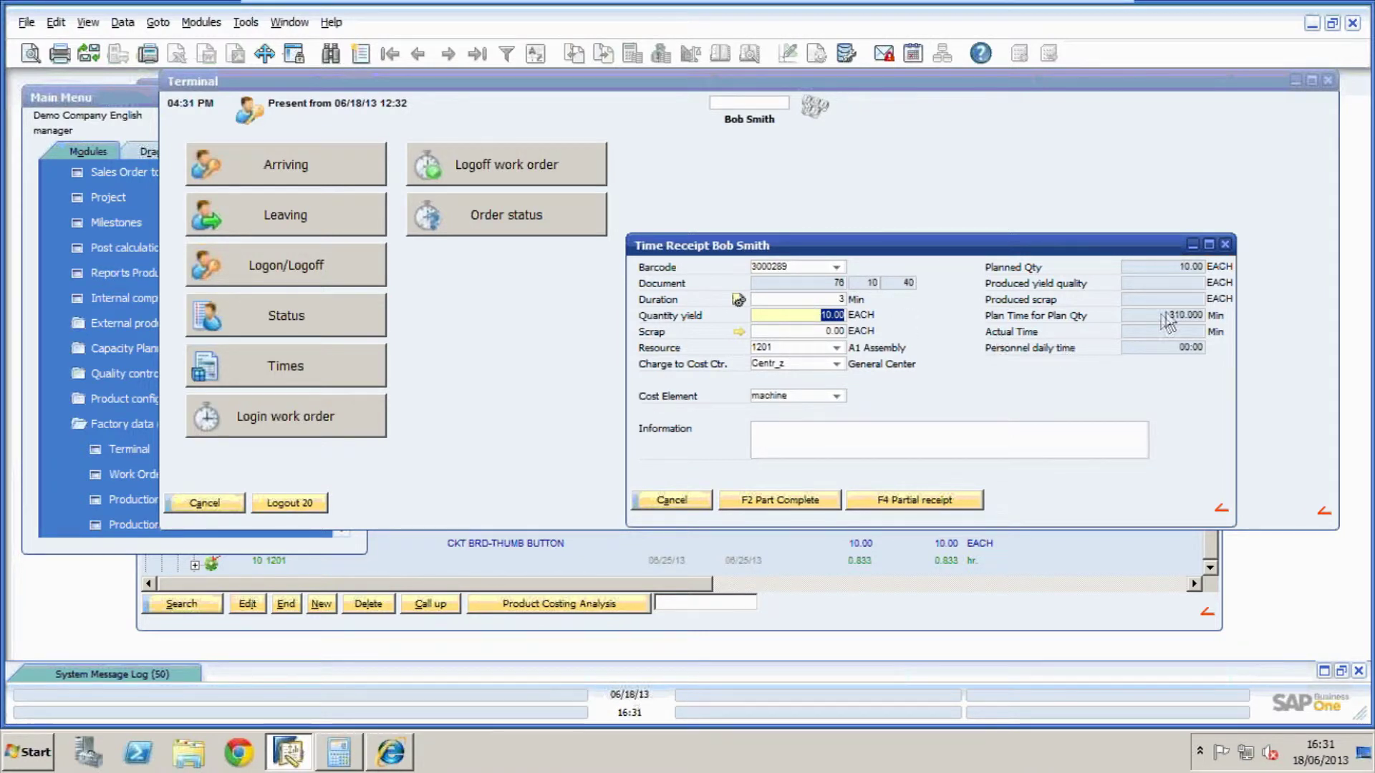
{"action": "left_click", "coordinate": [815, 299]}
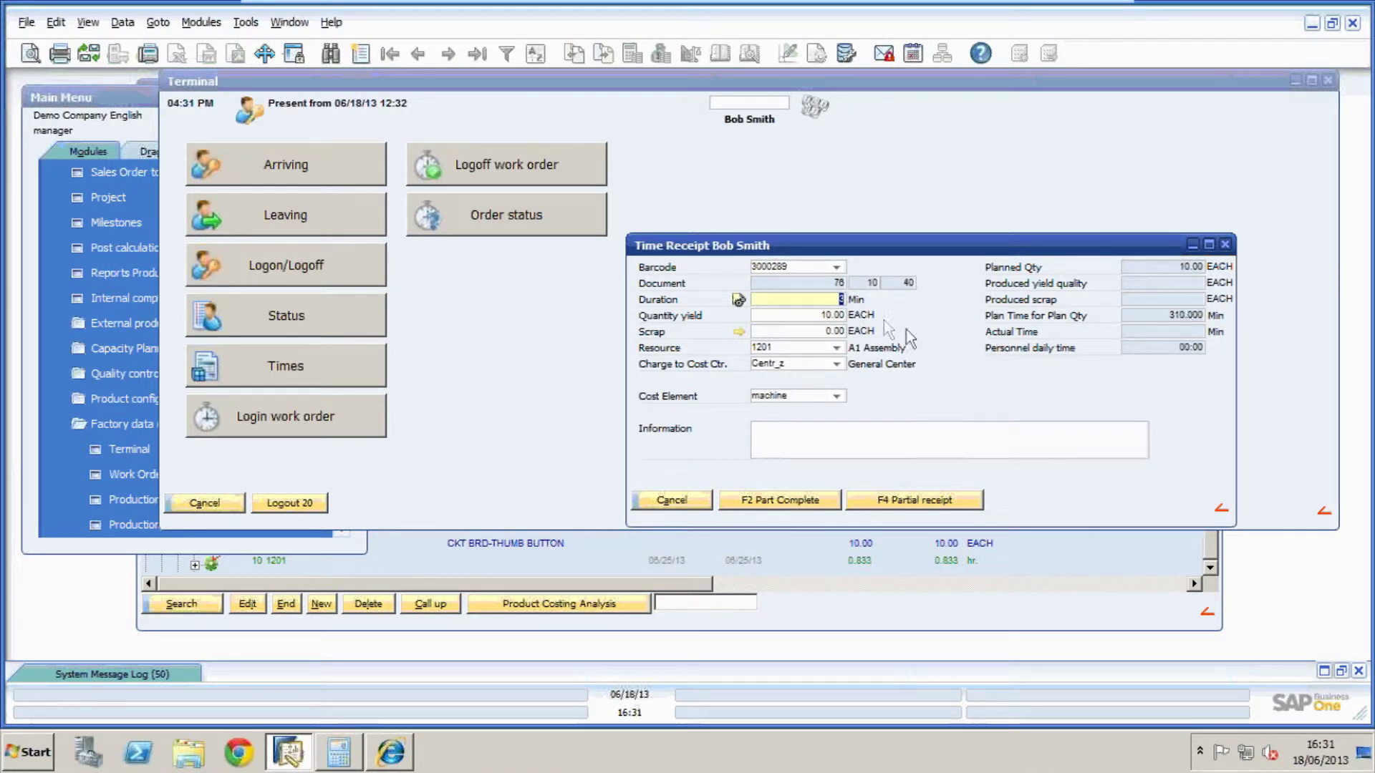
{"action": "type", "text": "330"}
{"action": "left_click", "coordinate": [788, 502]}
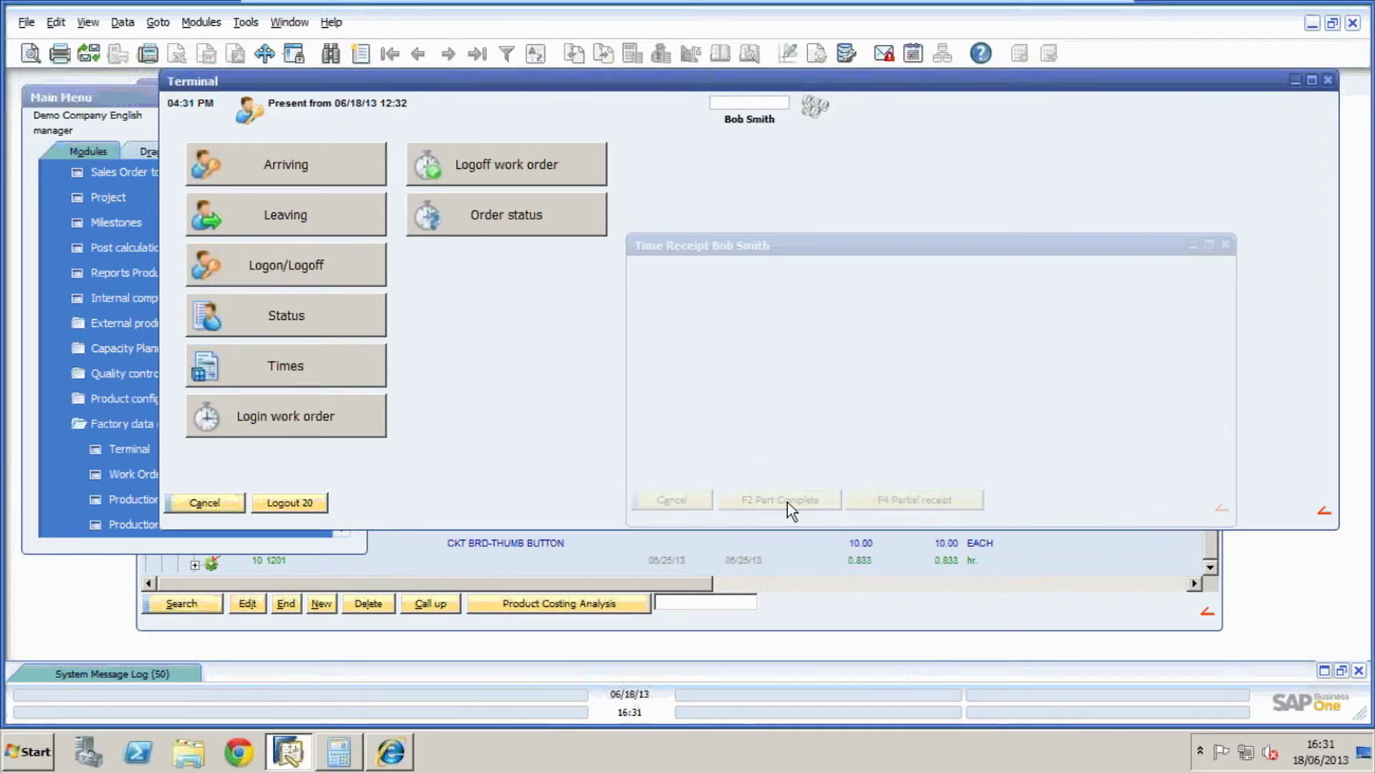
{"action": "left_click", "coordinate": [283, 504]}
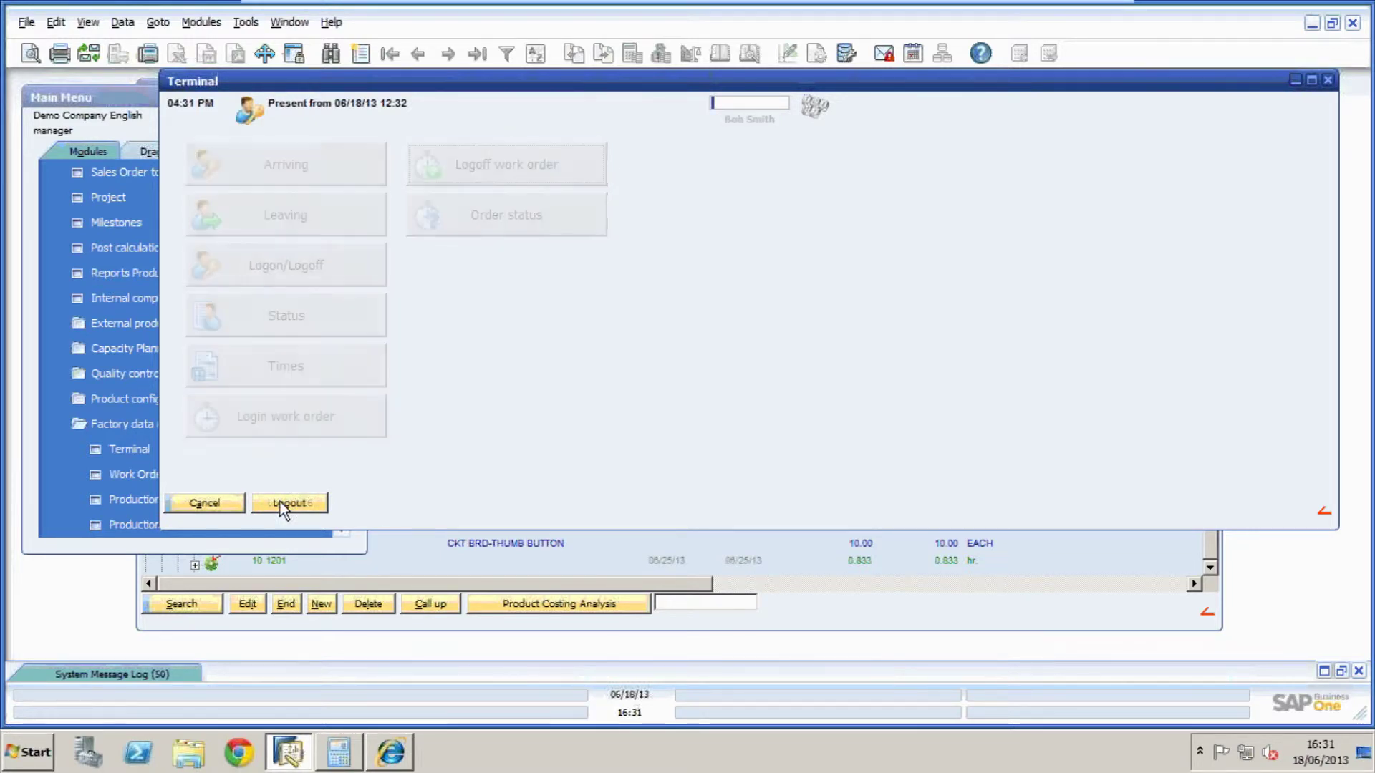
{"action": "left_click", "coordinate": [237, 498]}
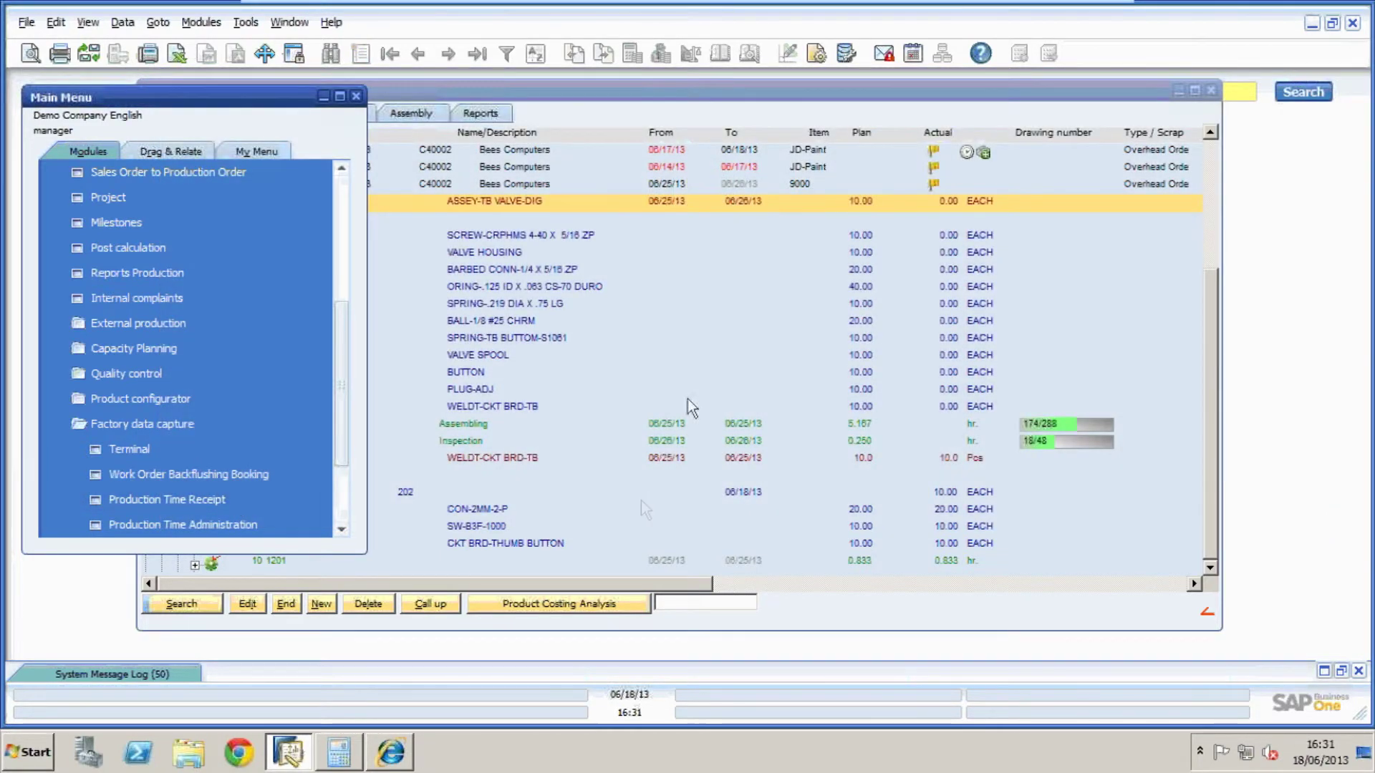
- Refresh the Work Orders list and expand work order 76 with assembly 9000 to review actual quantities and operation times
{"action": "left_click", "coordinate": [685, 374]}
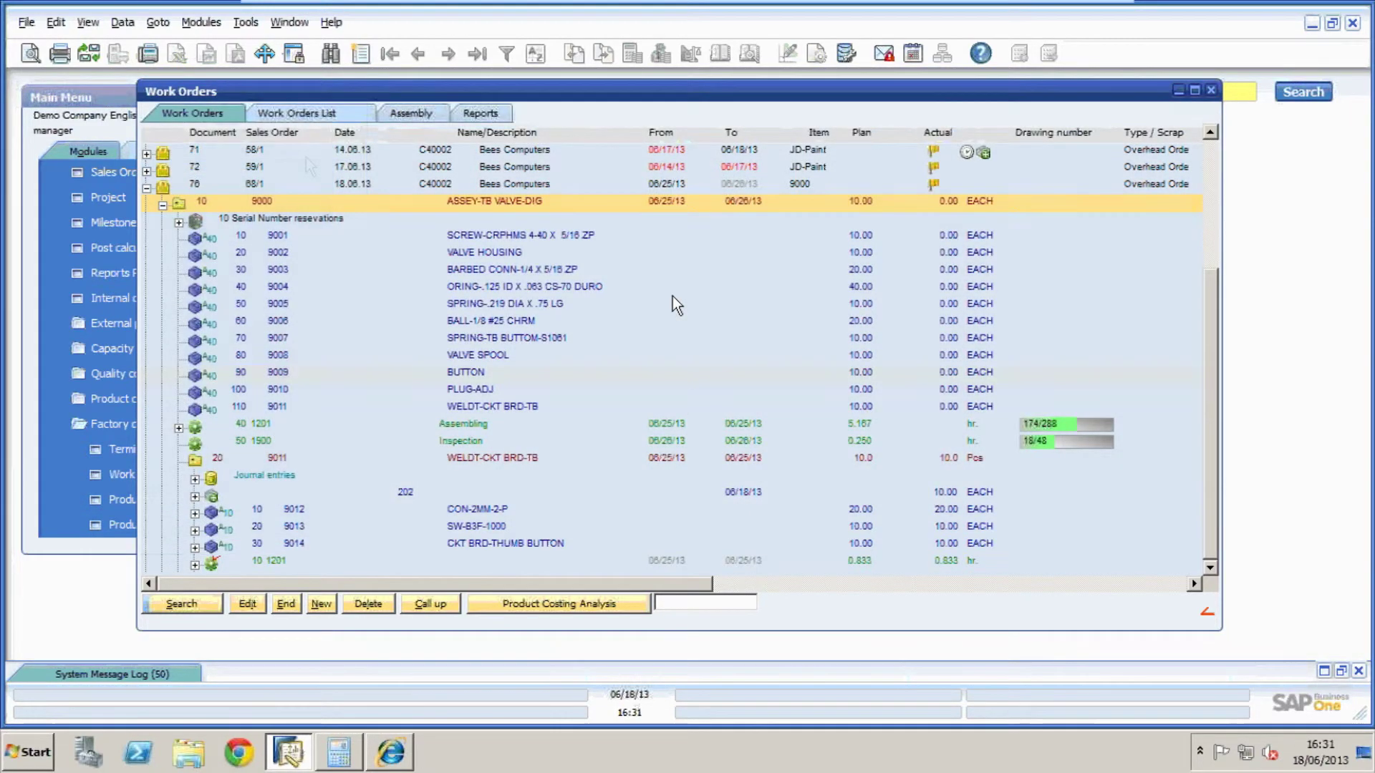
{"action": "left_click", "coordinate": [147, 188]}
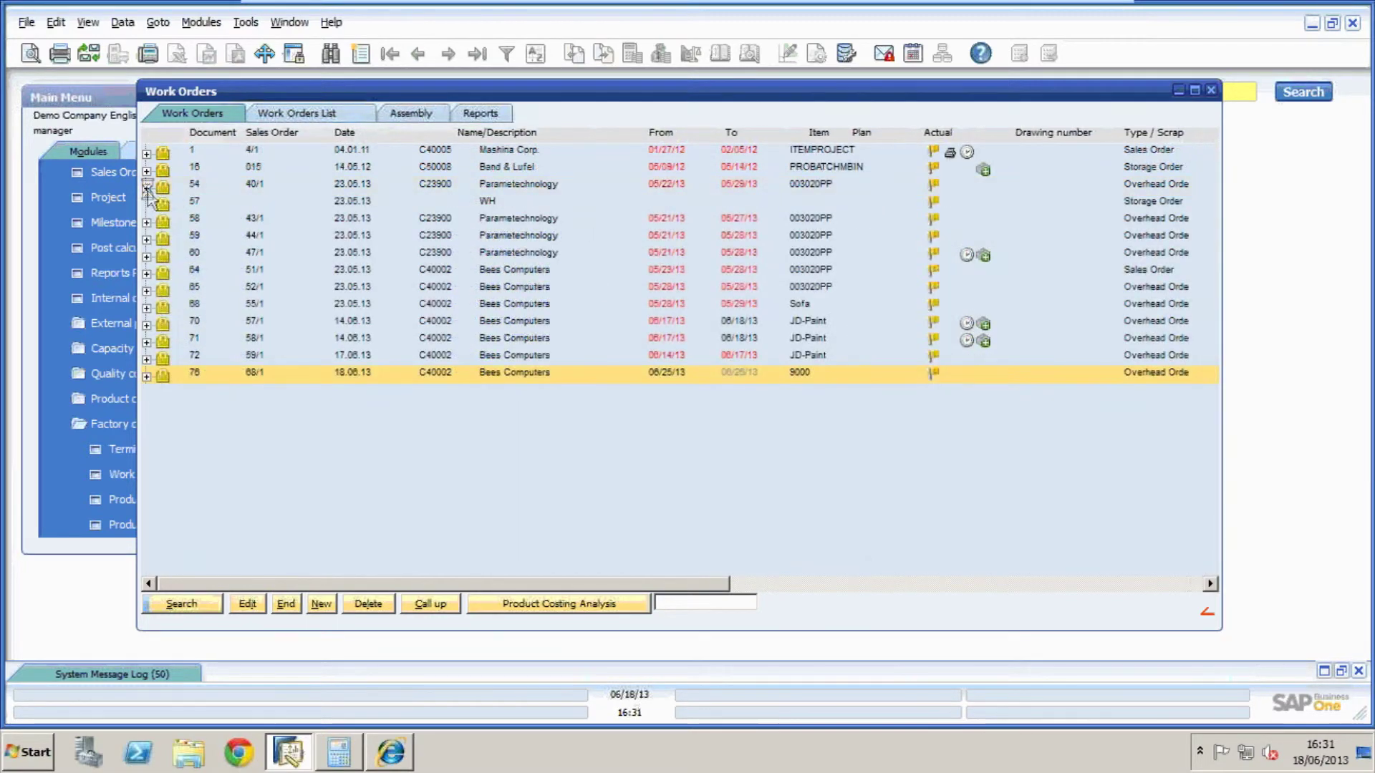
{"action": "left_click", "coordinate": [146, 377]}
{"action": "left_click", "coordinate": [162, 393]}
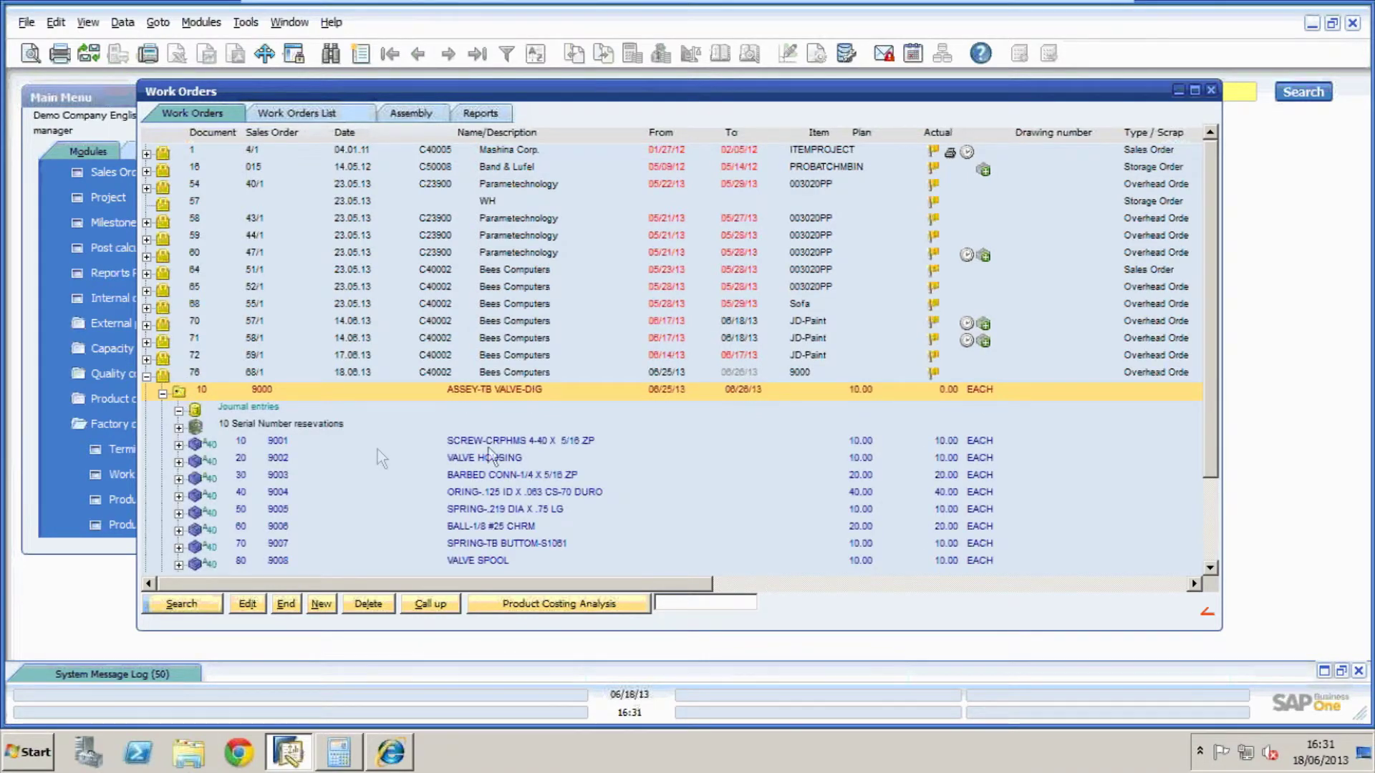
{"action": "scroll", "coordinate": [494, 450], "scroll_direction": "down", "scroll_amount": 2}
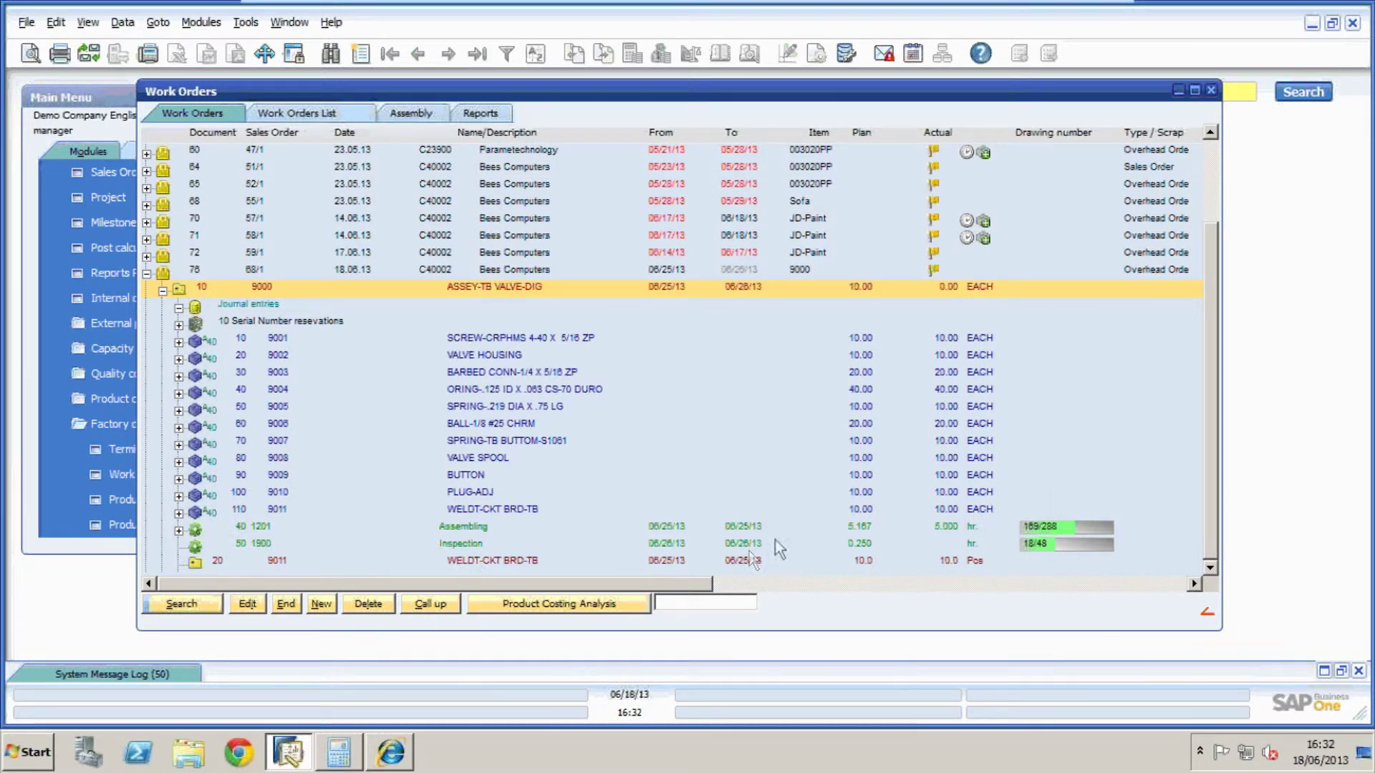
- Create a time receipt for Inspection operation 50 of assembly 9000 with an employee and 15 min duration, and confirm its completion
{"action": "right_click", "coordinate": [243, 544]}
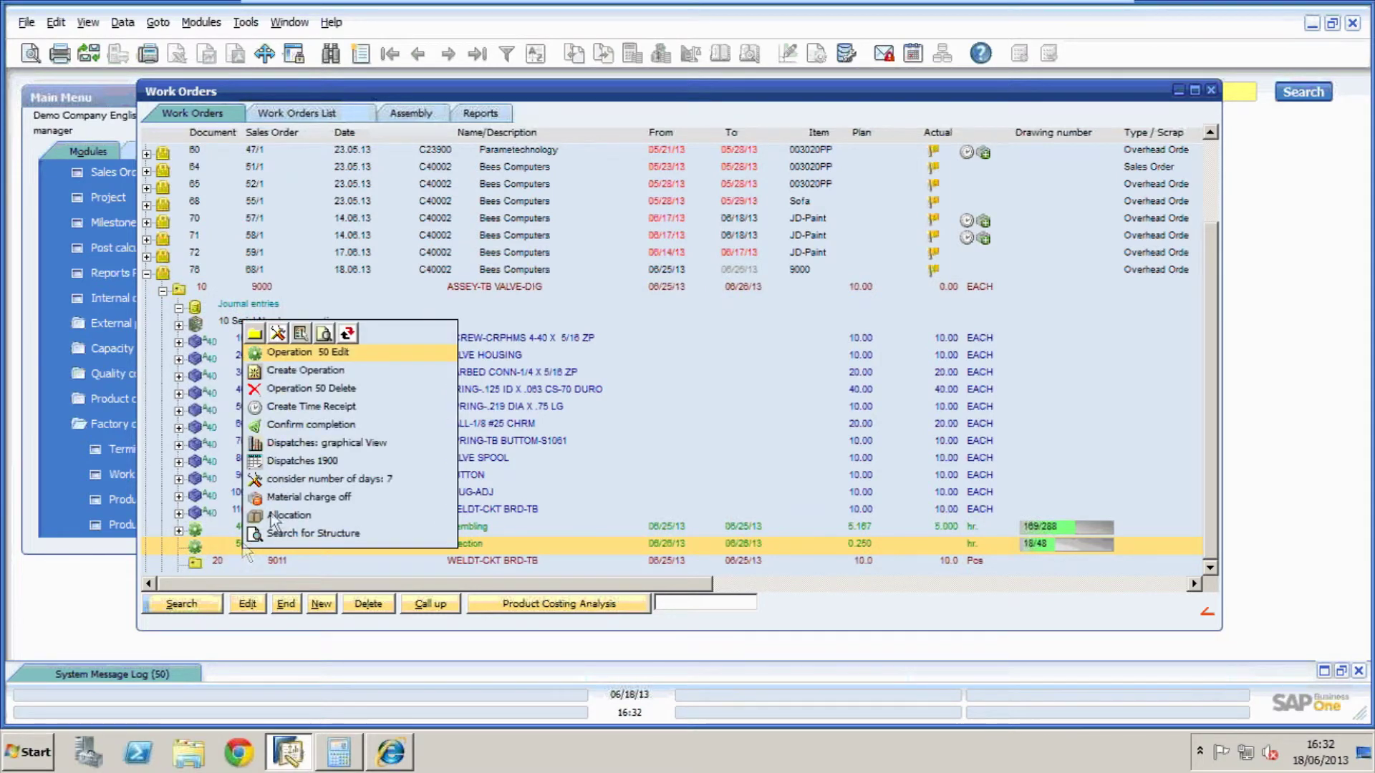
{"action": "left_click", "coordinate": [302, 405]}
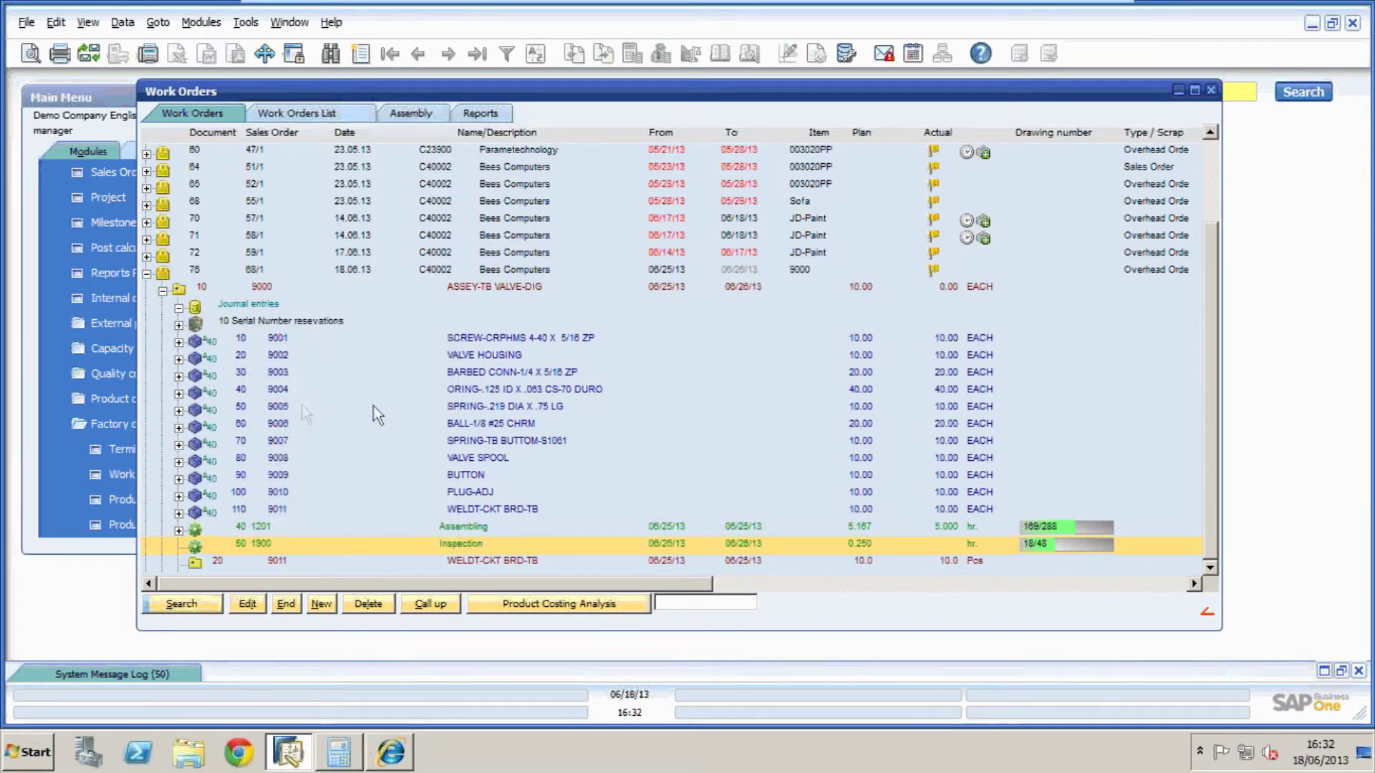
{"action": "left_click", "coordinate": [650, 233]}
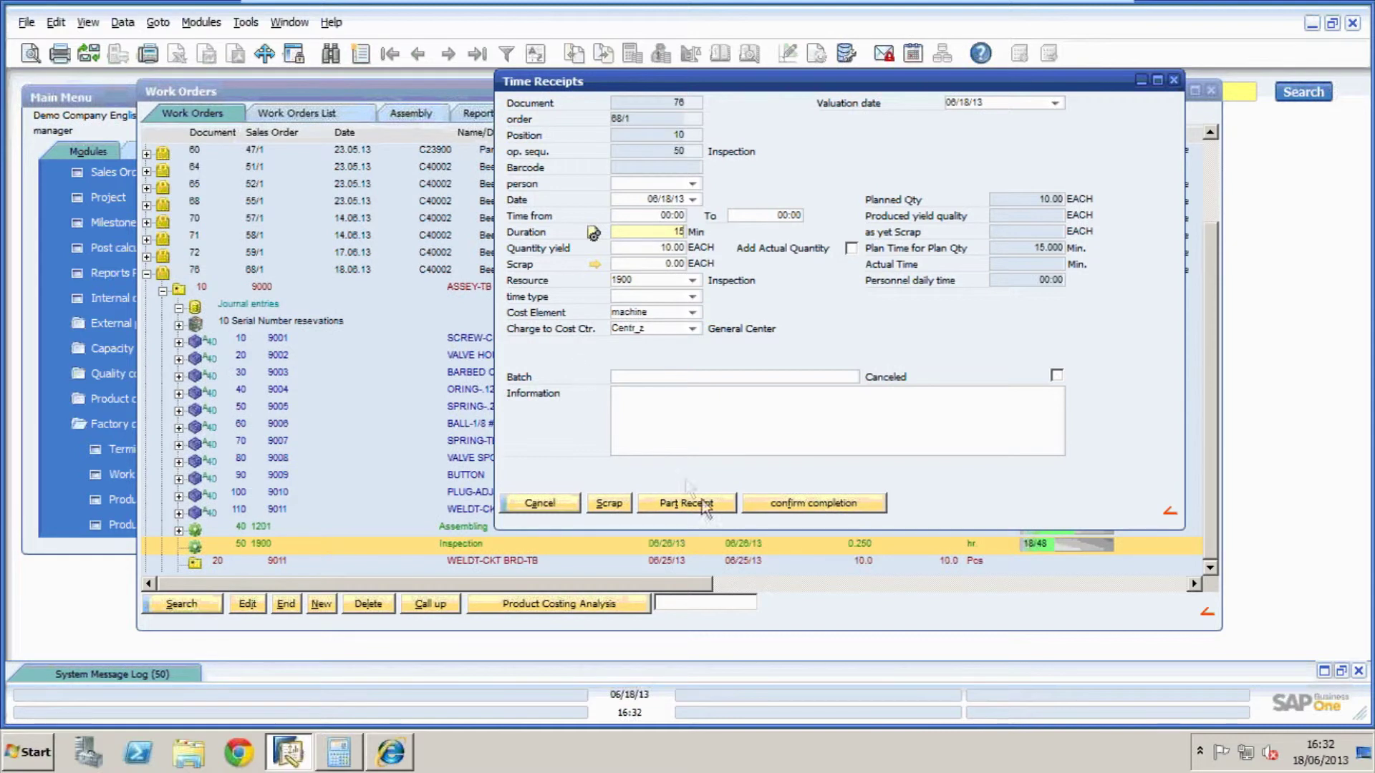
{"action": "left_click", "coordinate": [761, 505]}
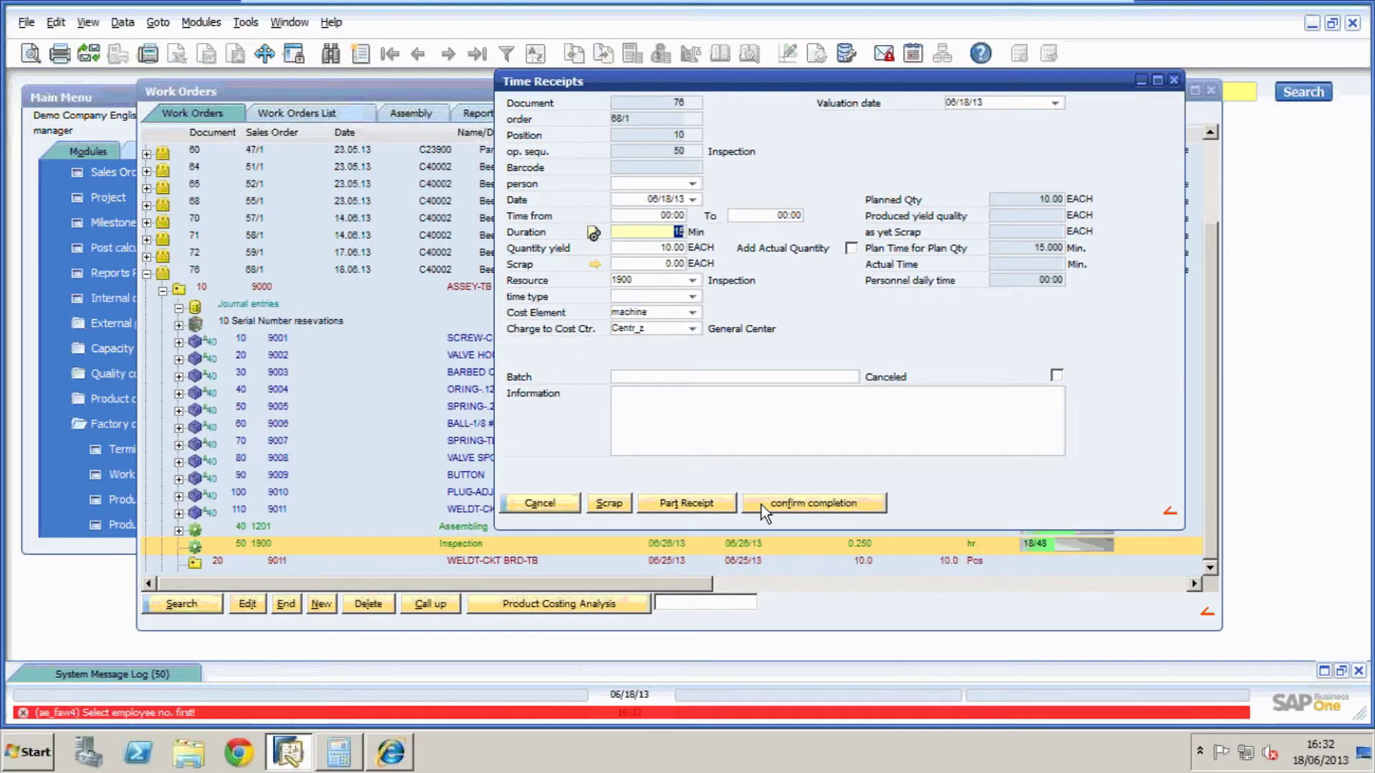
{"action": "left_click", "coordinate": [692, 183]}
{"action": "left_click", "coordinate": [699, 206]}
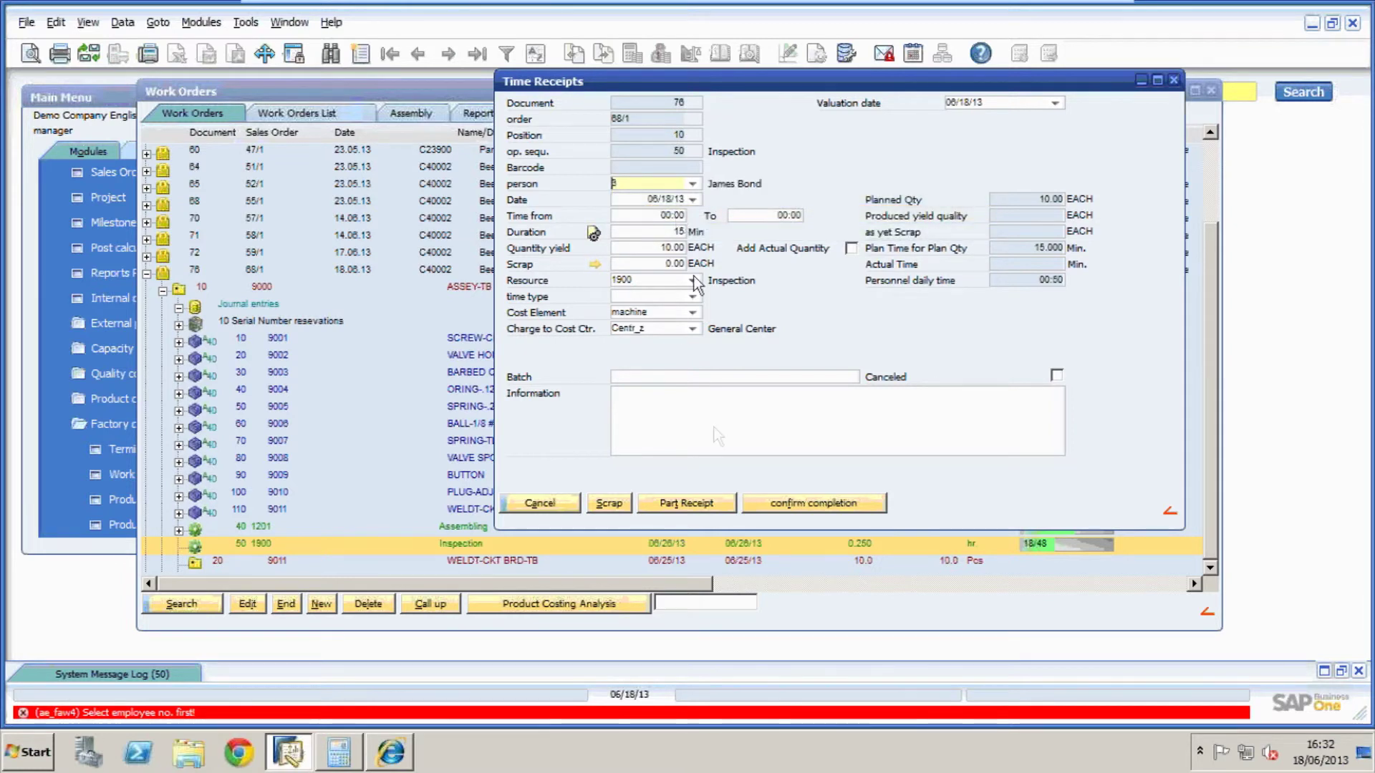
{"action": "left_click", "coordinate": [800, 503]}
{"action": "left_click", "coordinate": [473, 375]}
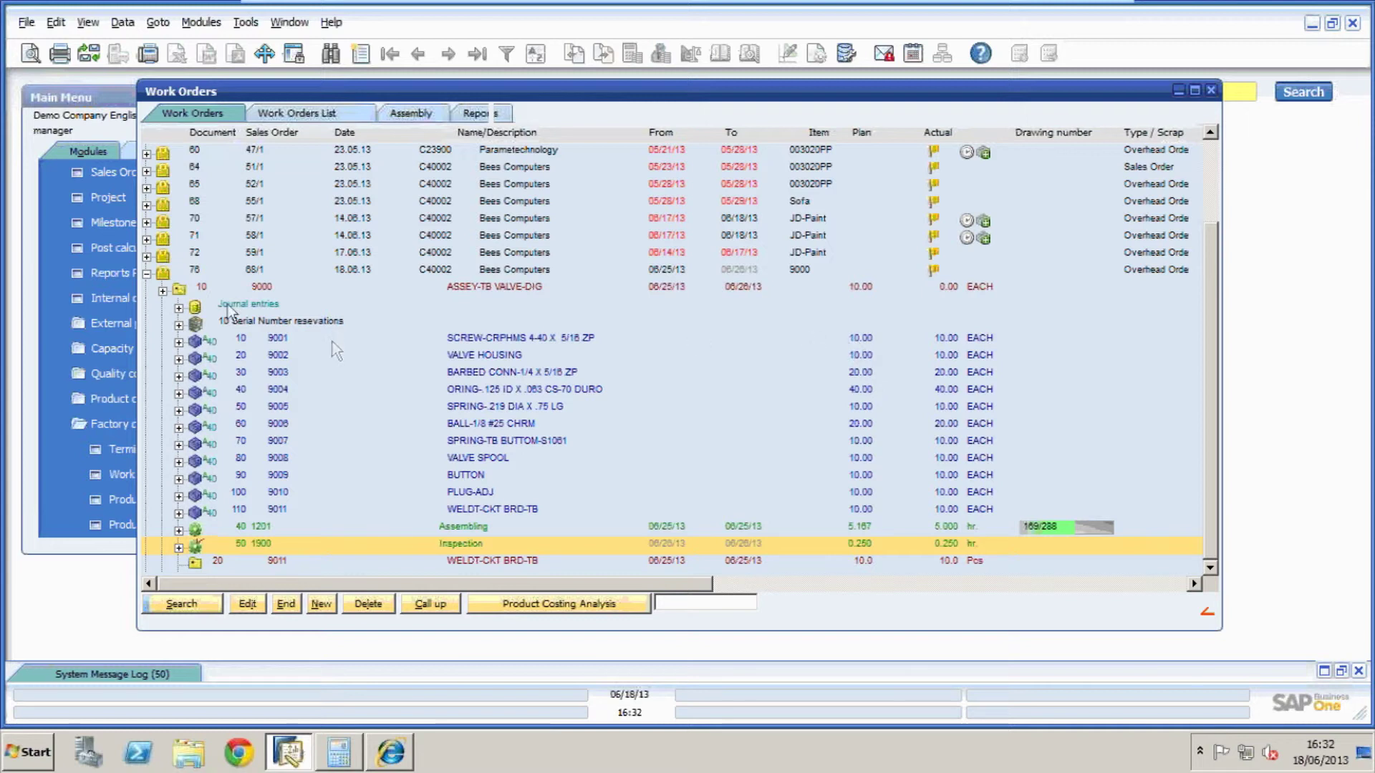
- Post in 10 EACH of assembly 9000 from production to the QC-Warehouse, transferring serial numbers 000024 to 000033
{"action": "right_click", "coordinate": [181, 293]}
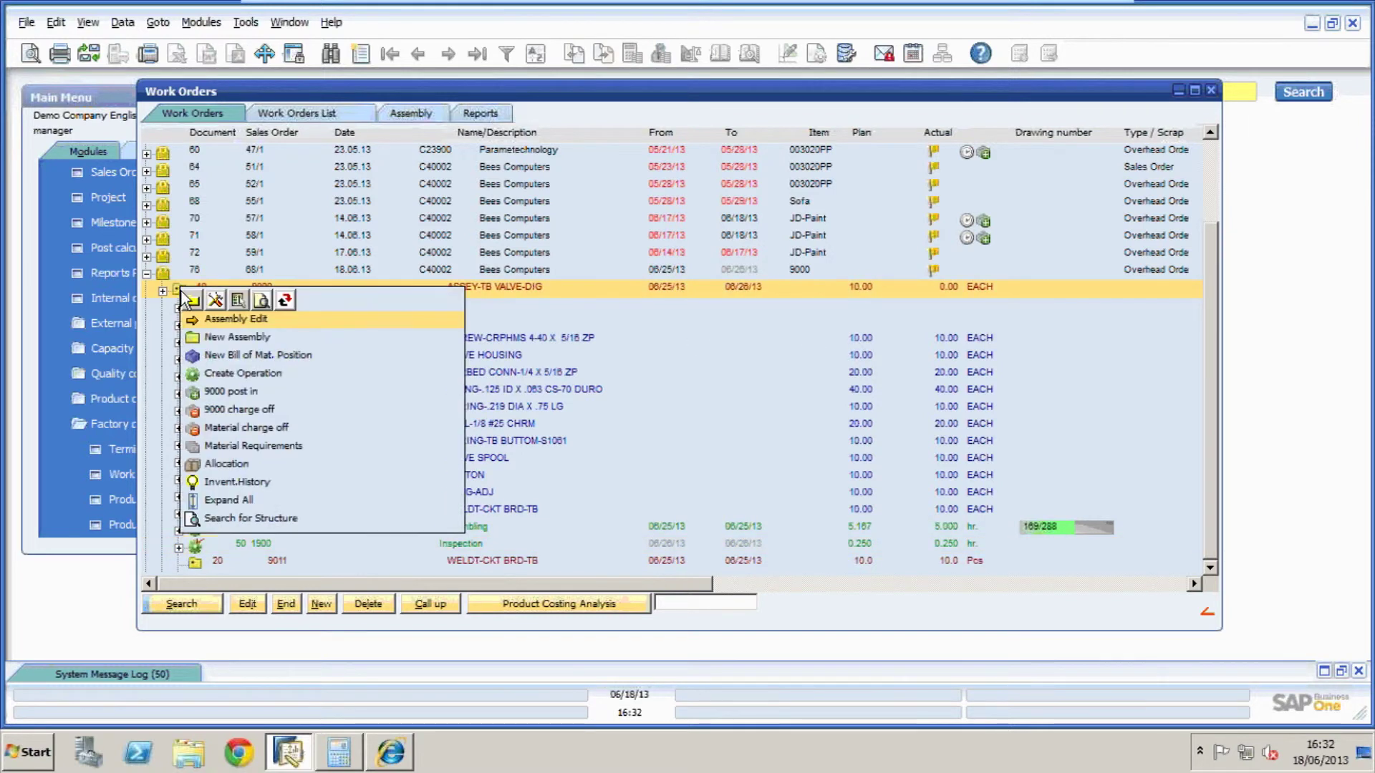
{"action": "left_click", "coordinate": [231, 388]}
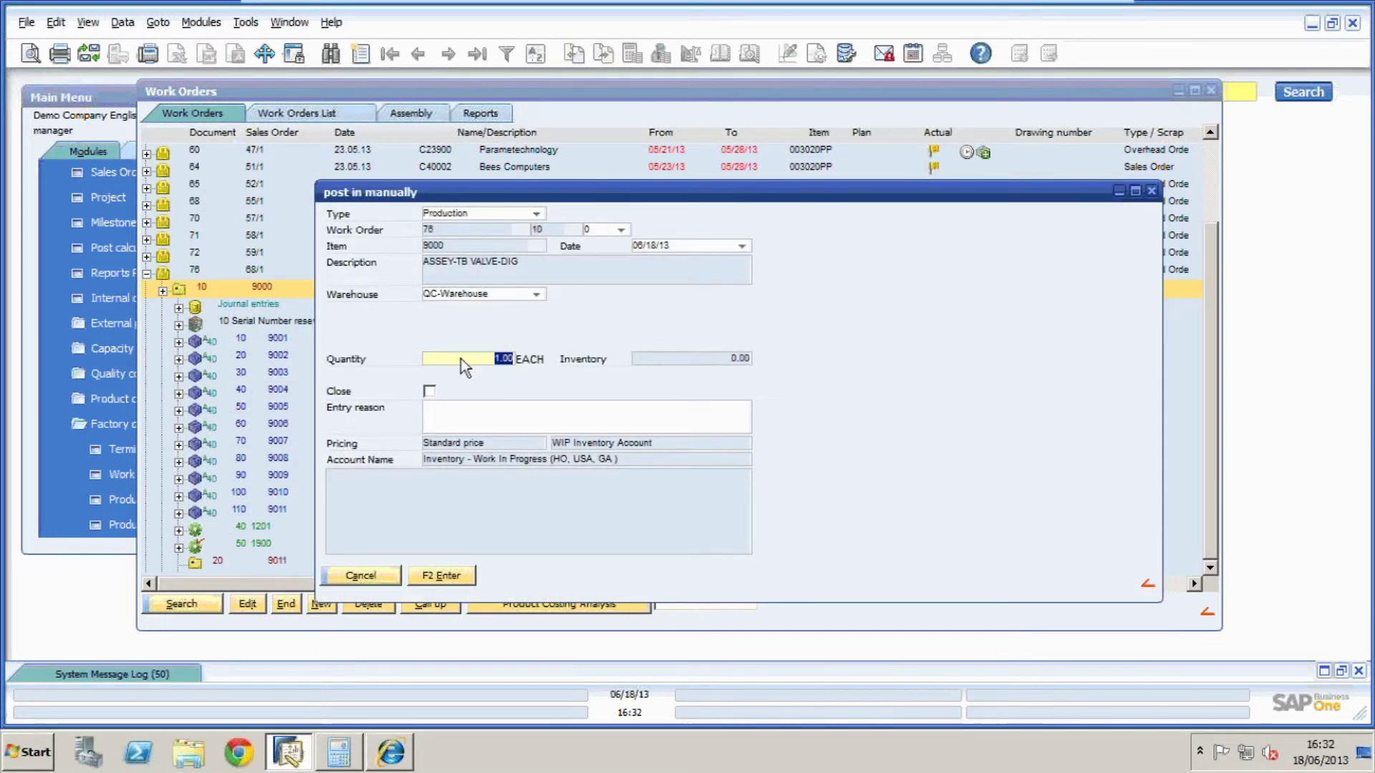
{"action": "type", "text": "1"}
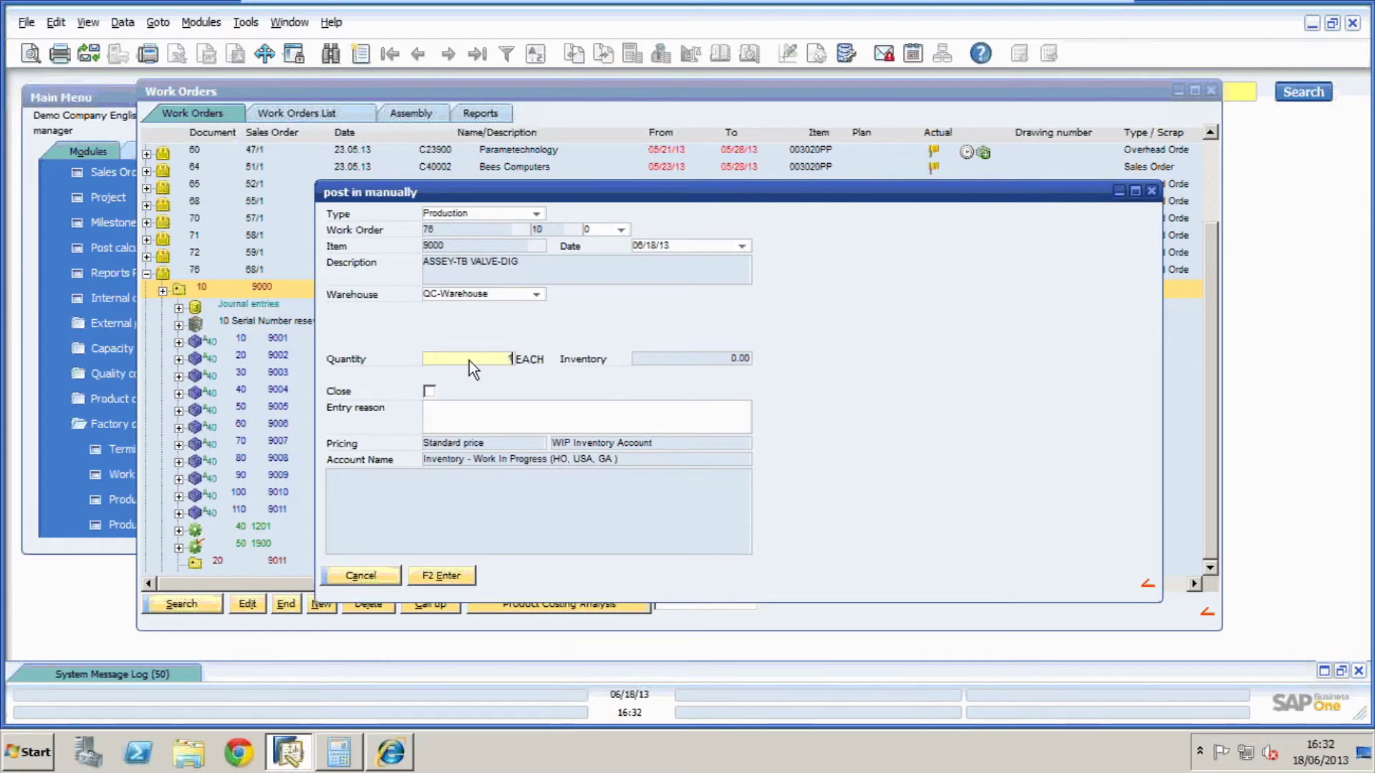
{"action": "left_click", "coordinate": [444, 576]}
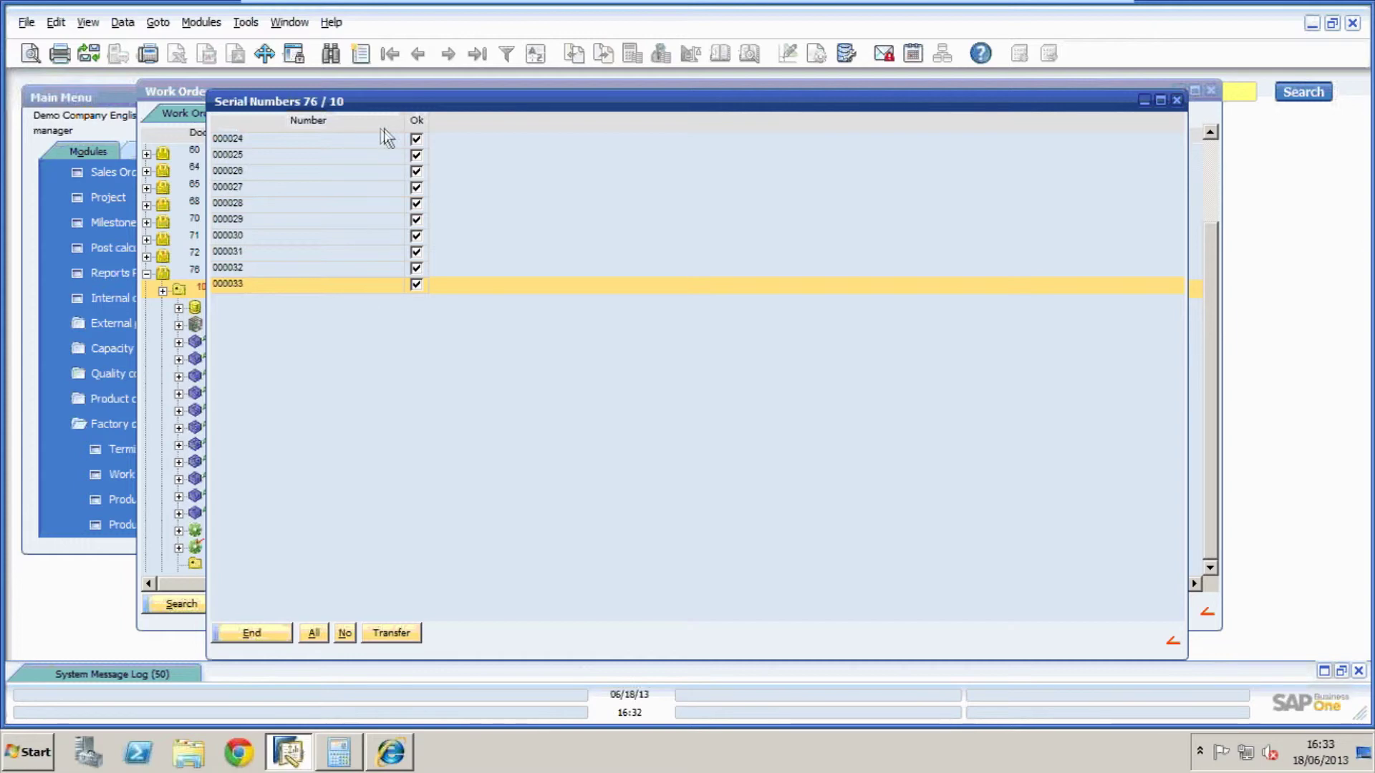
{"action": "left_click", "coordinate": [387, 633]}
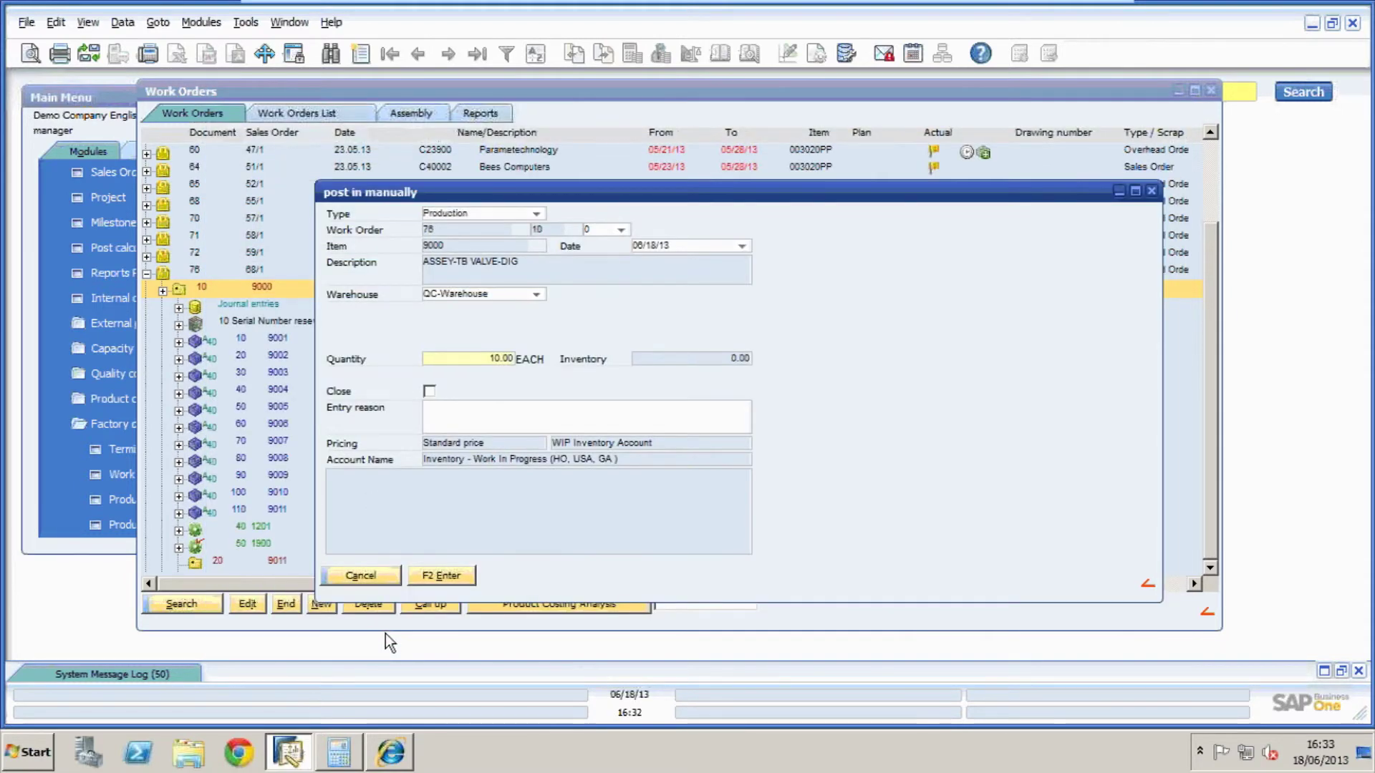
{"action": "left_click", "coordinate": [446, 575]}
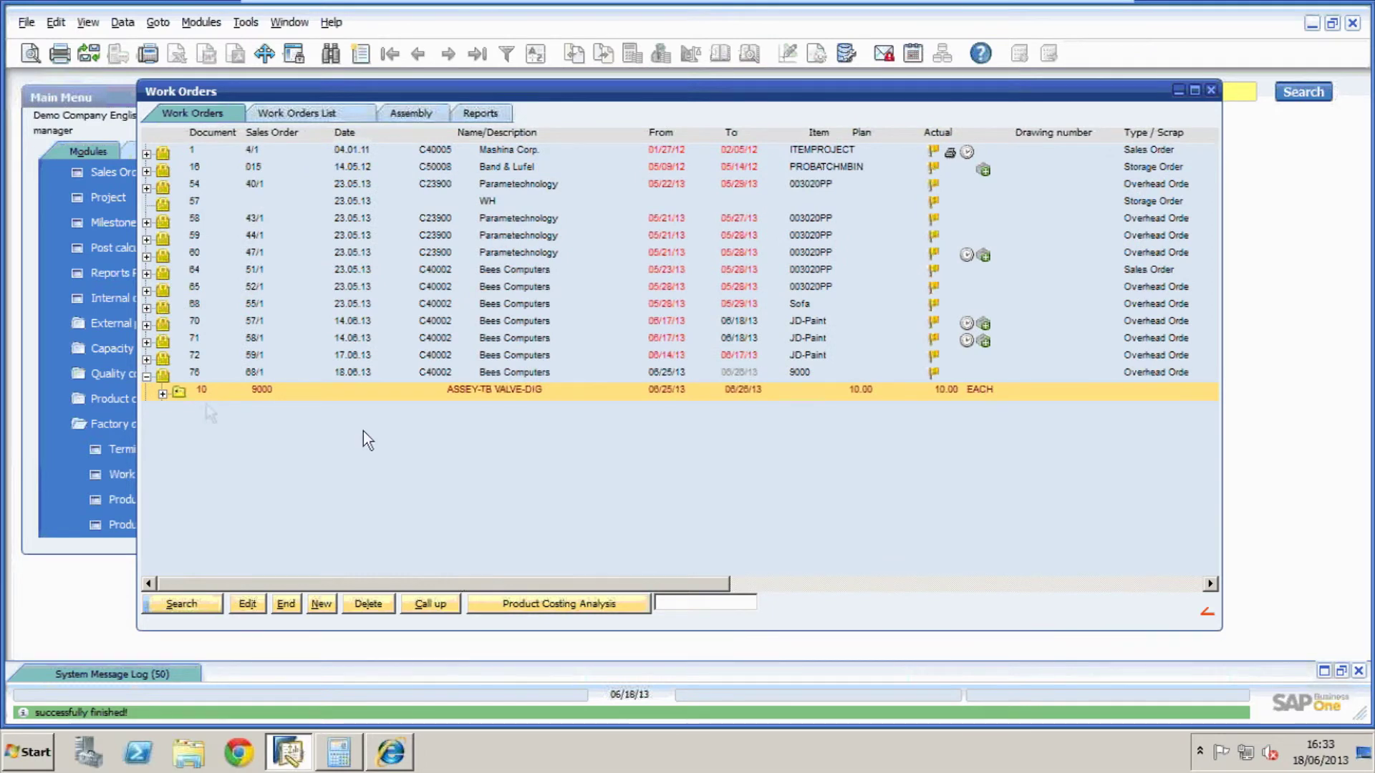
- Expand assembly 9000, its post-in entry and sub-assembly 9011 to review the QC orders, serial numbers and postings
{"action": "left_click", "coordinate": [163, 393]}
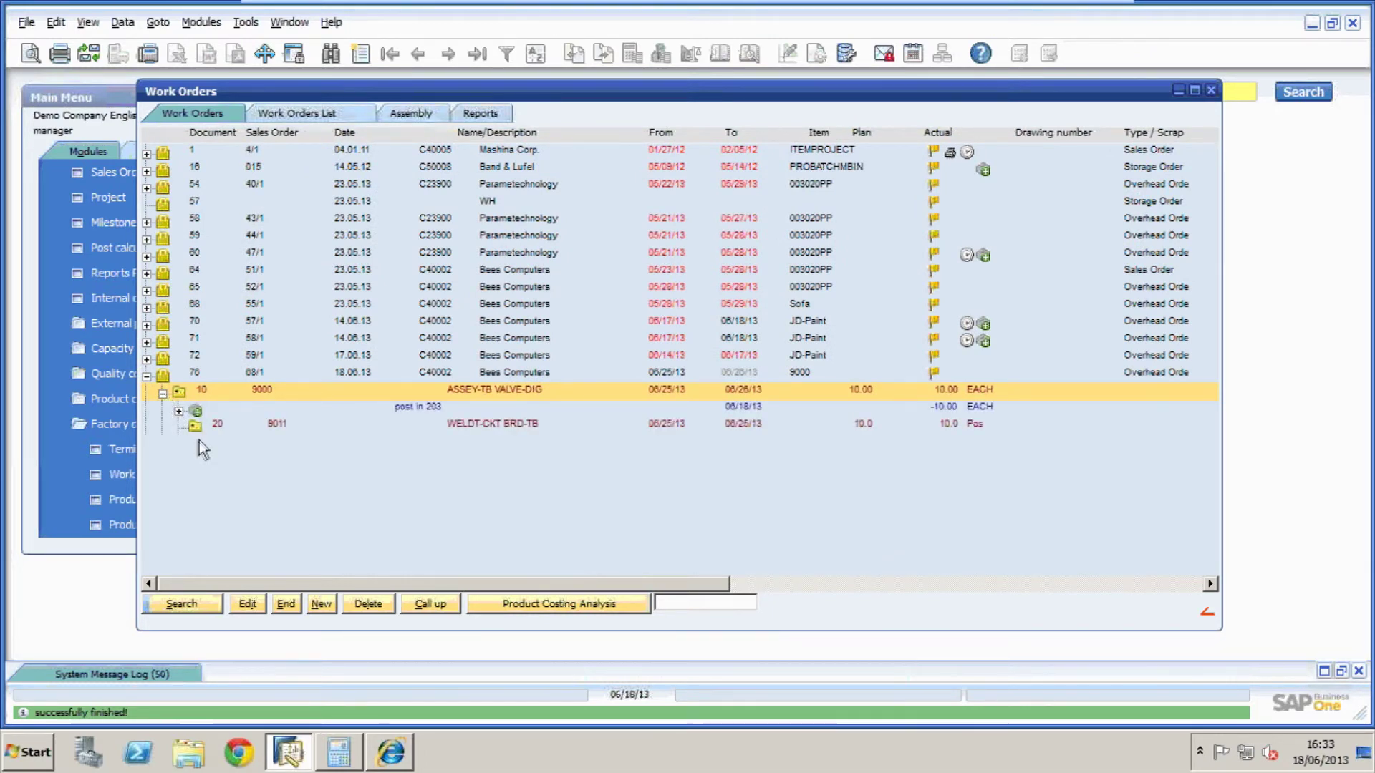
{"action": "left_click", "coordinate": [178, 412]}
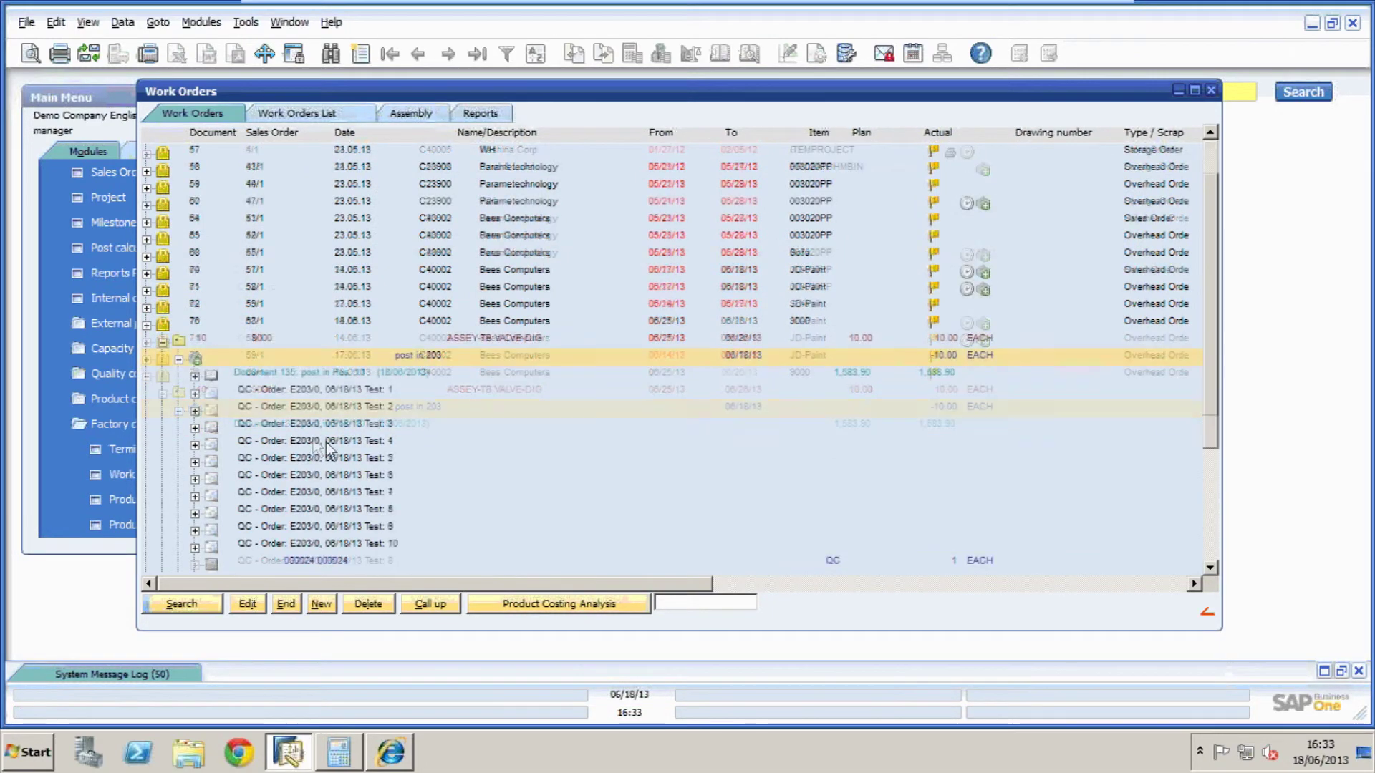
{"action": "scroll", "coordinate": [331, 441], "scroll_direction": "down", "scroll_amount": 5}
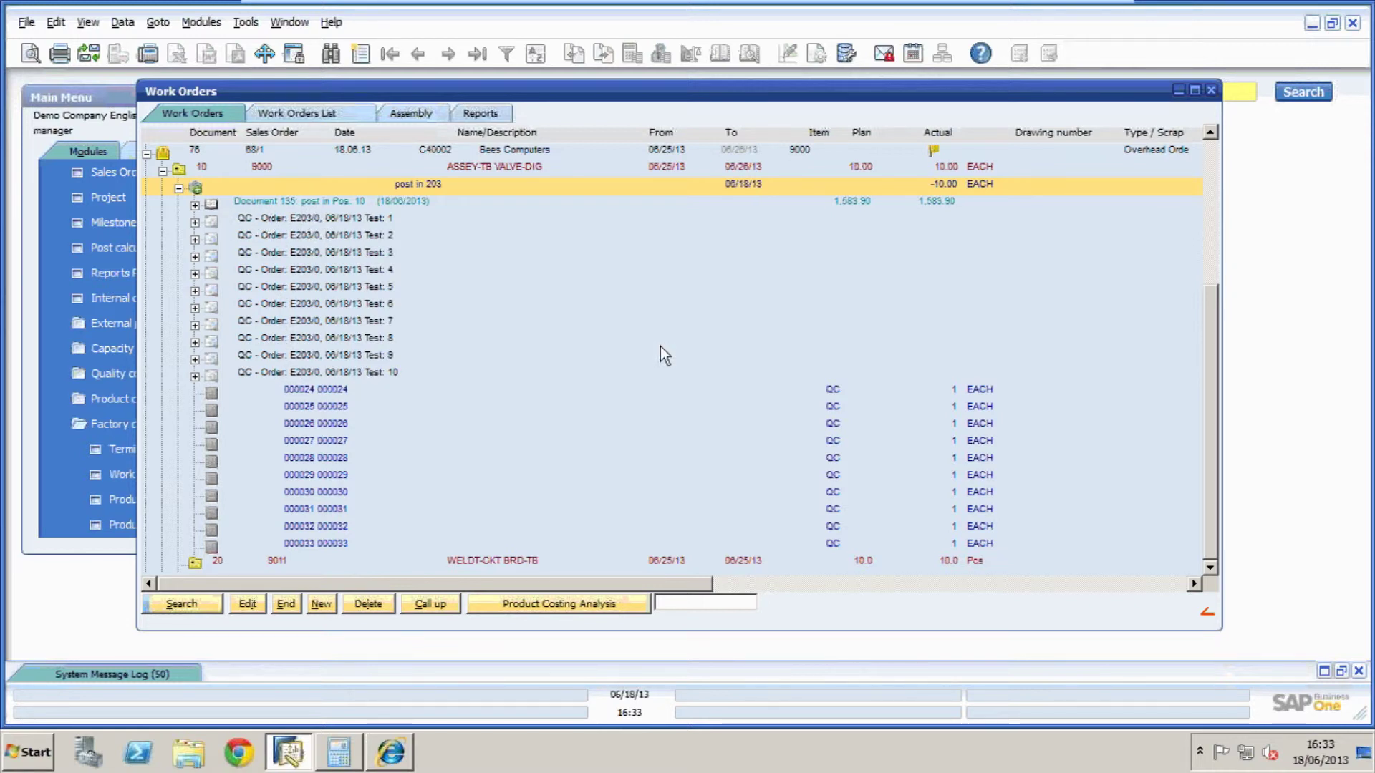
{"action": "left_click", "coordinate": [194, 562]}
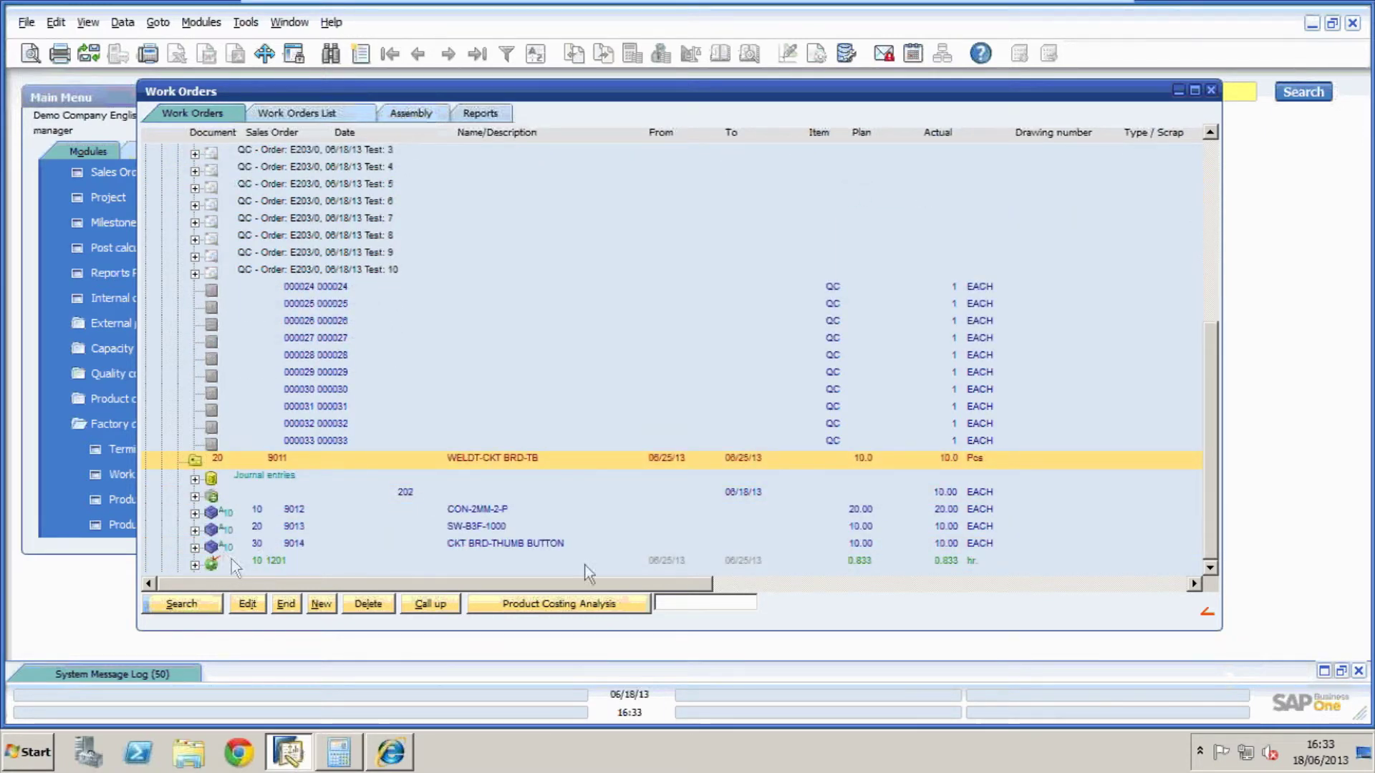
{"action": "scroll", "coordinate": [338, 458], "scroll_direction": "up", "scroll_amount": 3}
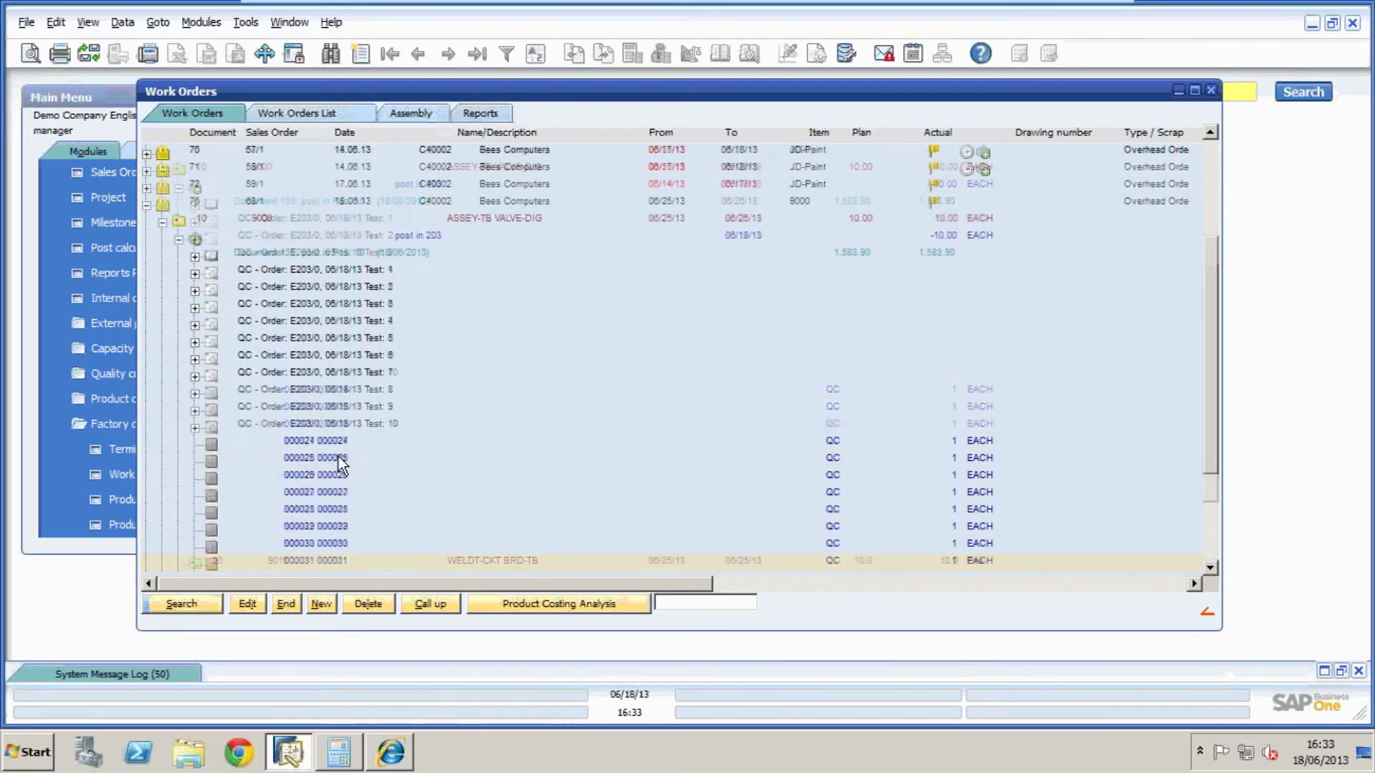
- Open QC order E203/0 for item 9000 and bring up the measurement samples of its Visual test
{"action": "double_click", "coordinate": [273, 269]}
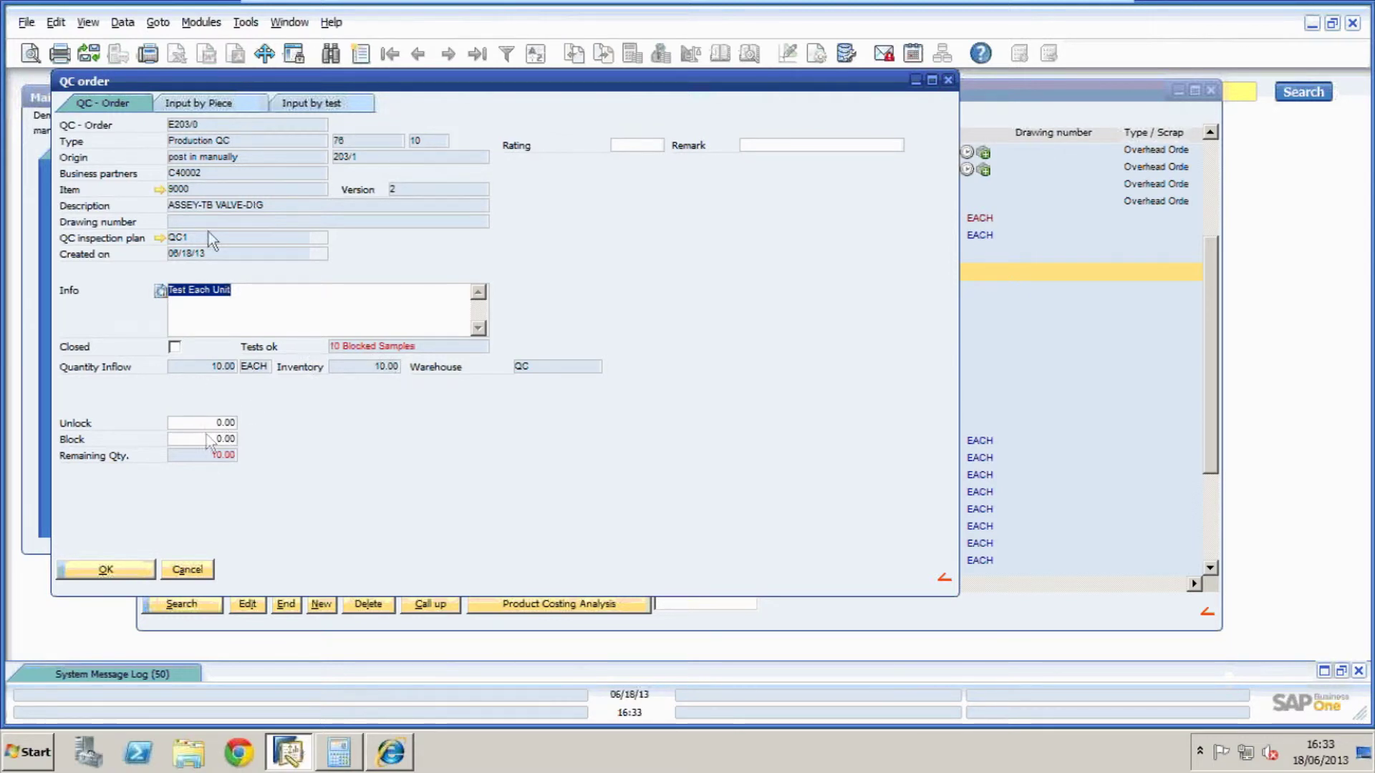
{"action": "left_click", "coordinate": [307, 106]}
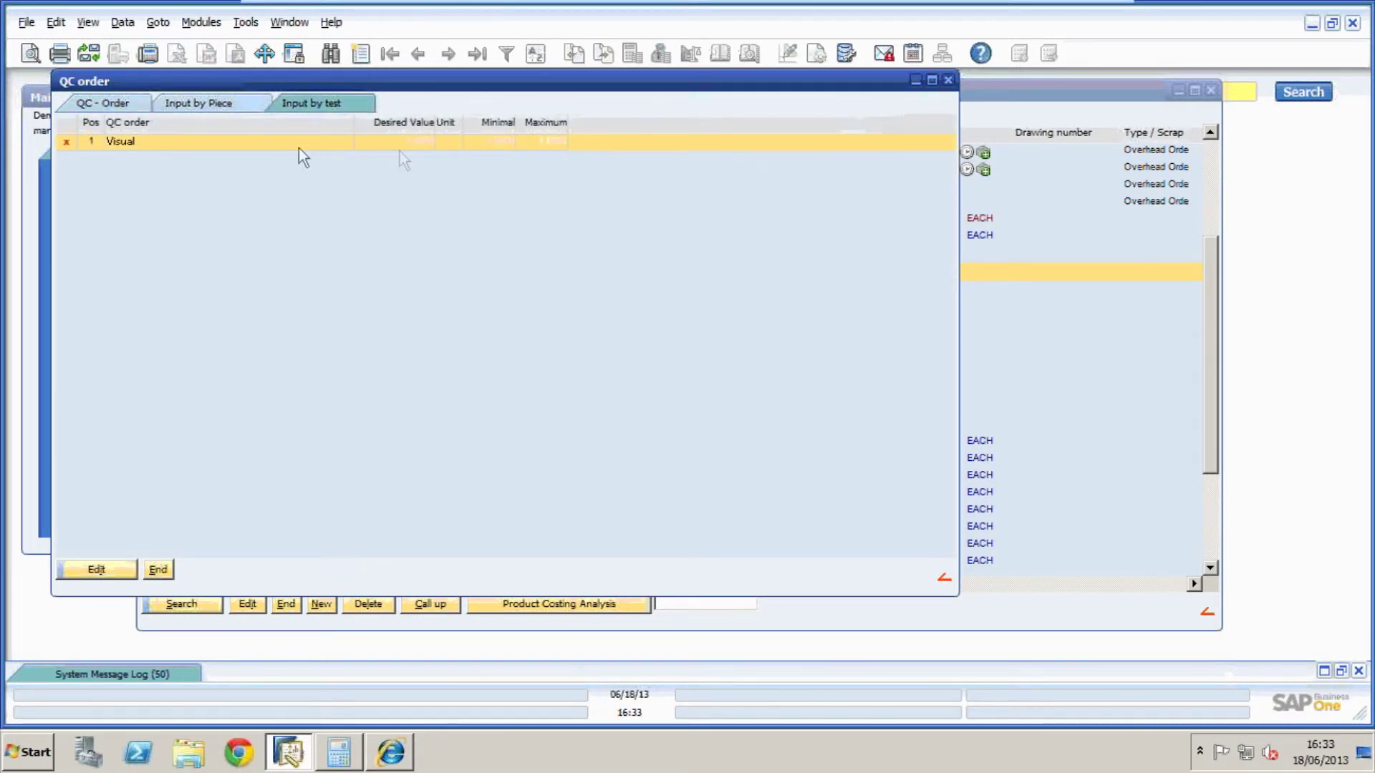
{"action": "double_click", "coordinate": [289, 148]}
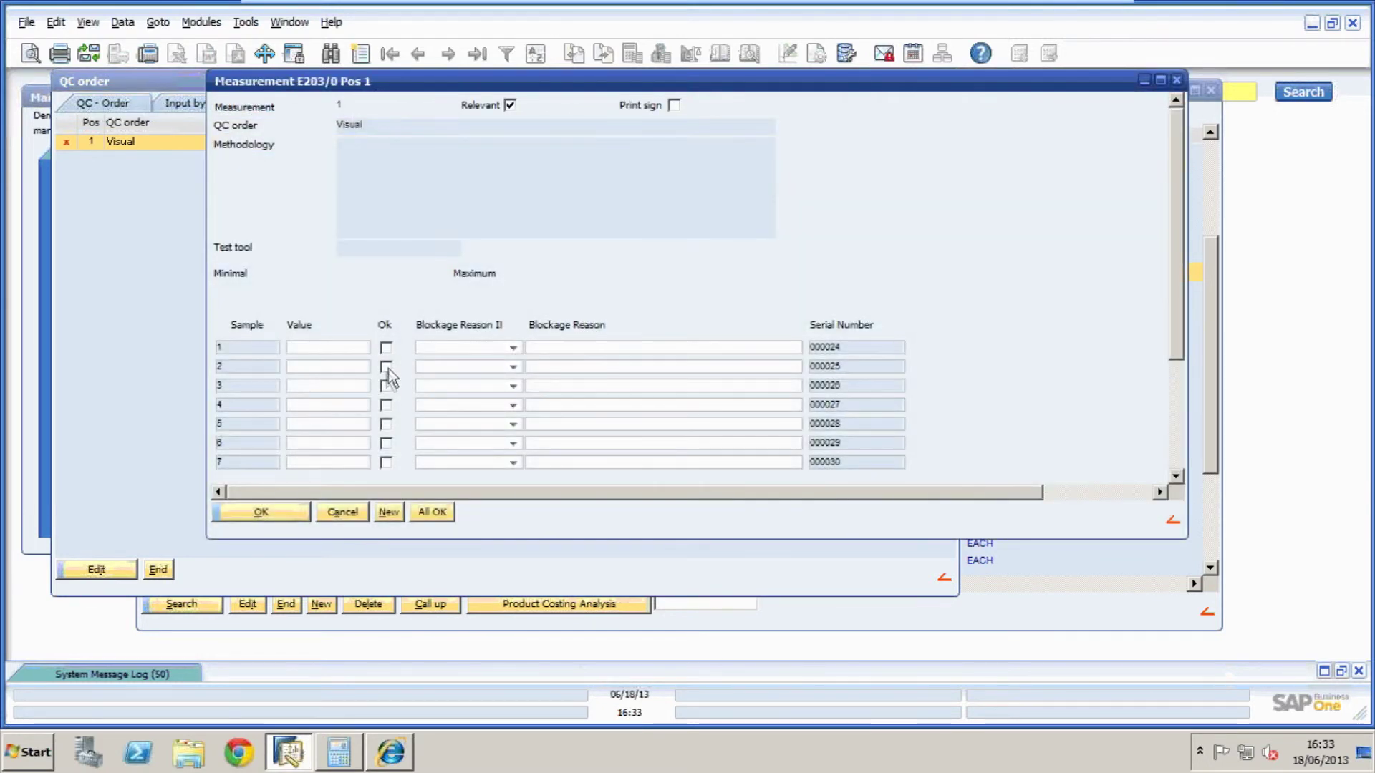
{"action": "scroll", "coordinate": [413, 320], "scroll_direction": "down", "scroll_amount": 1}
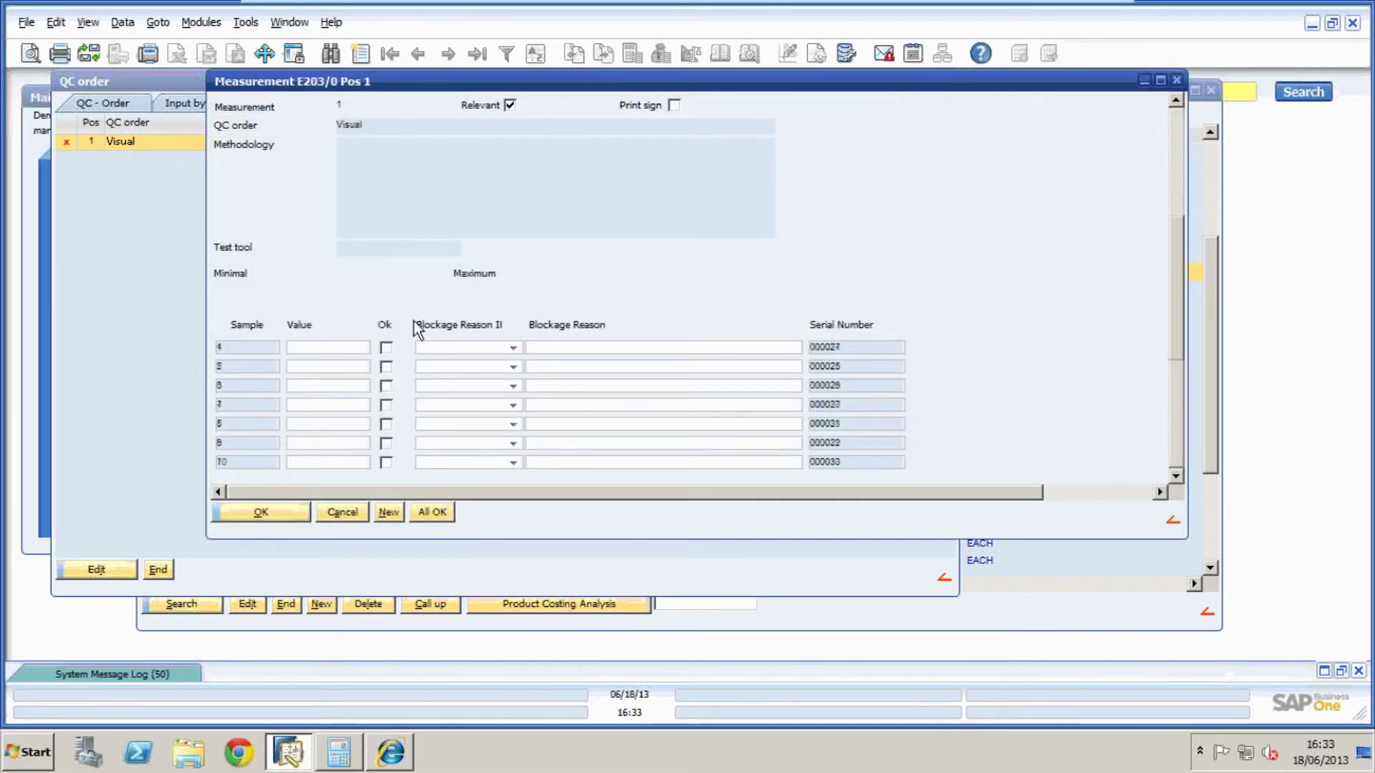
{"action": "scroll", "coordinate": [422, 358], "scroll_direction": "up", "scroll_amount": 1}
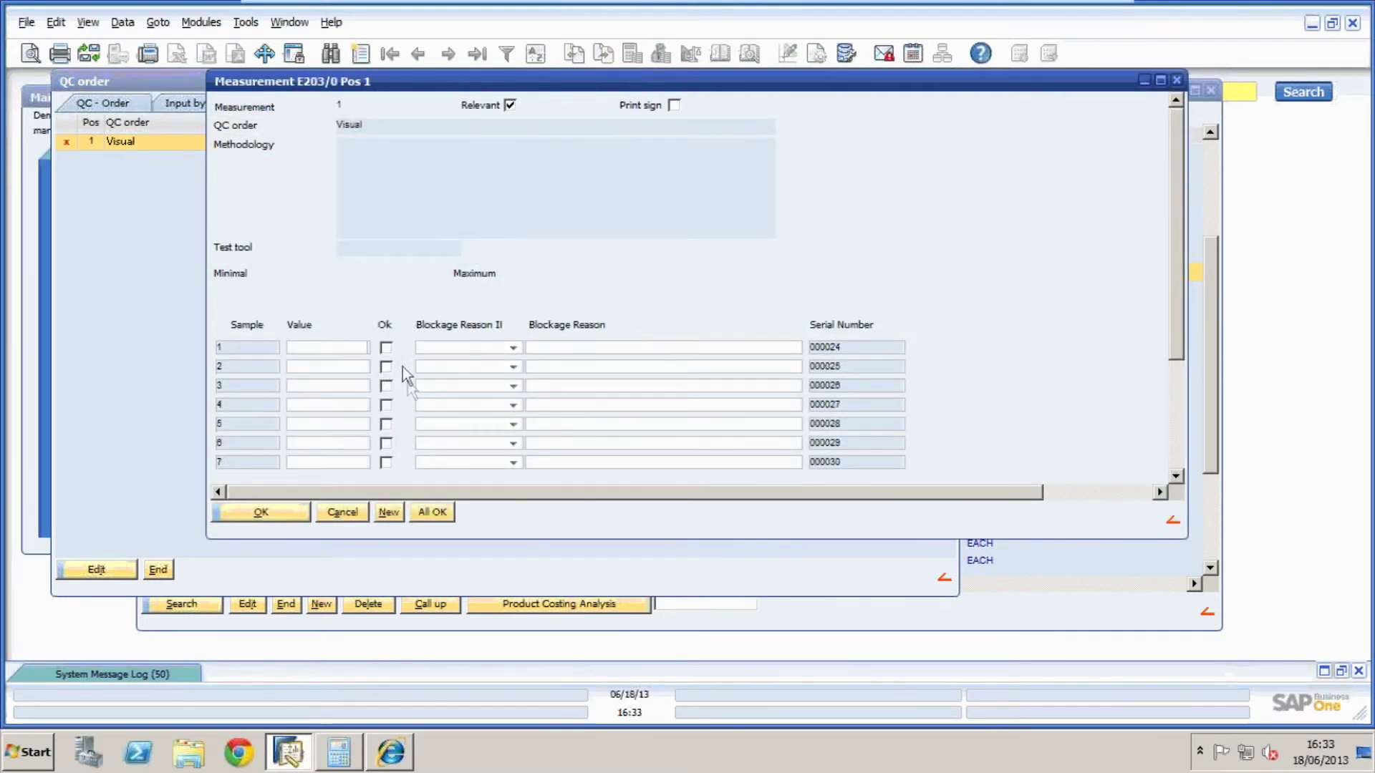
- Mark all ten samples of the Visual test as OK and save the measurement
{"action": "left_click", "coordinate": [386, 347]}
{"action": "left_click", "coordinate": [386, 366]}
{"action": "left_click", "coordinate": [385, 386]}
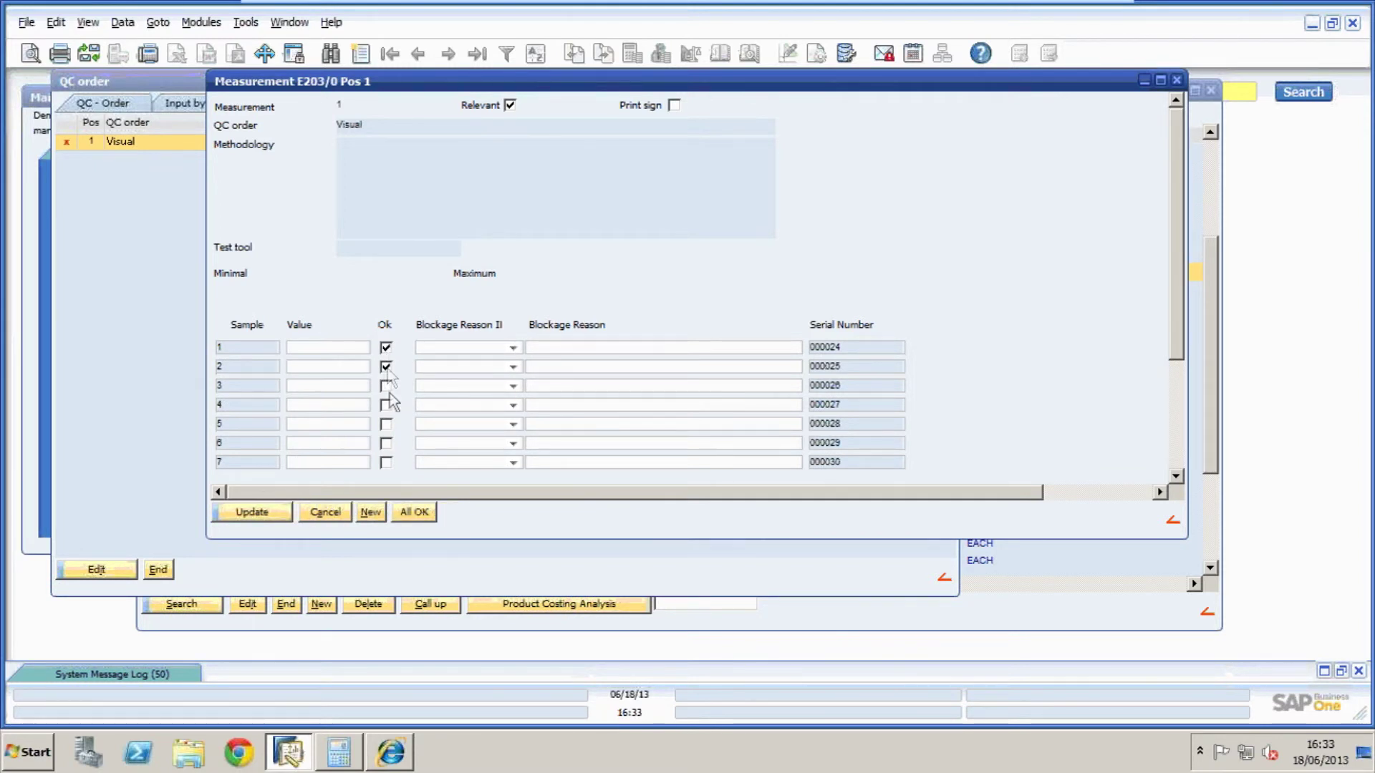
{"action": "left_click", "coordinate": [386, 404]}
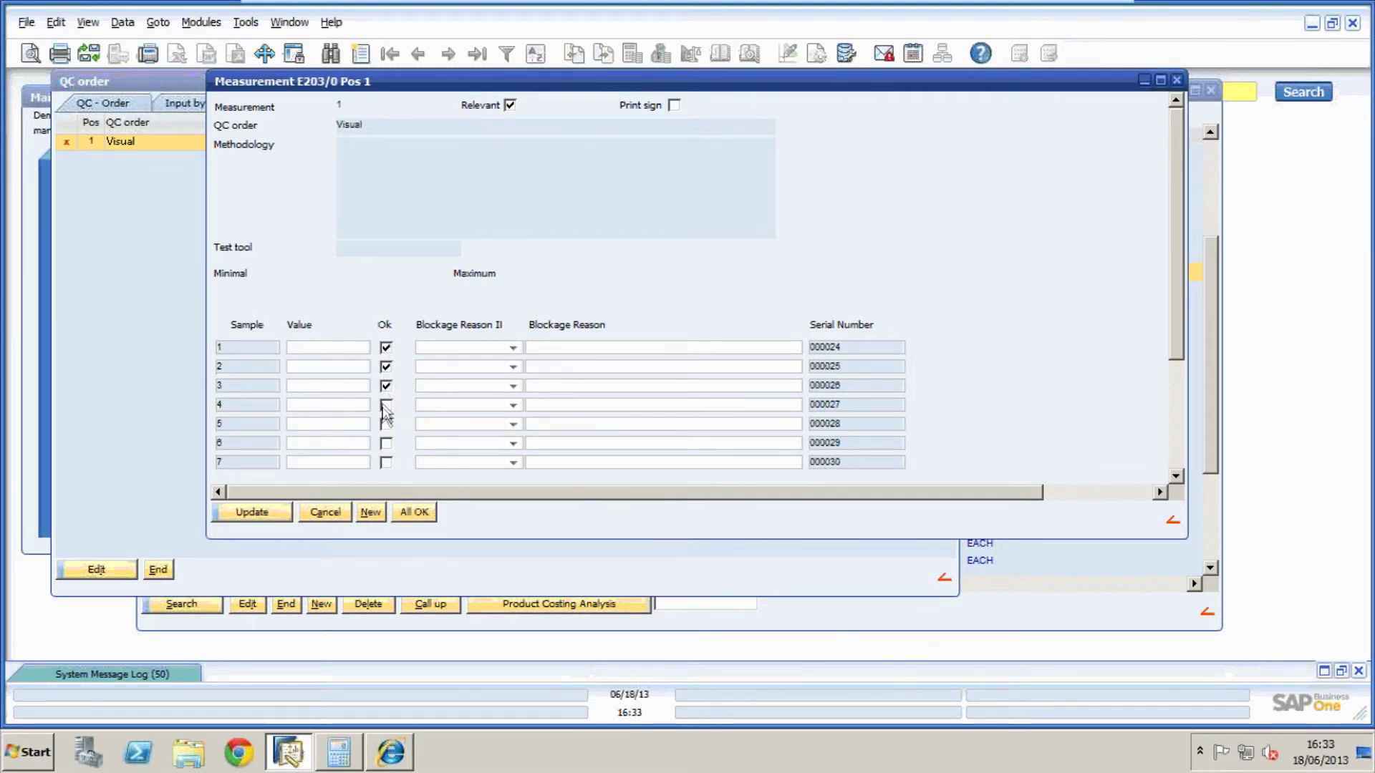
{"action": "left_click", "coordinate": [413, 512]}
{"action": "left_click_drag", "start_coordinate": [1176, 351], "coordinate": [1174, 422]}
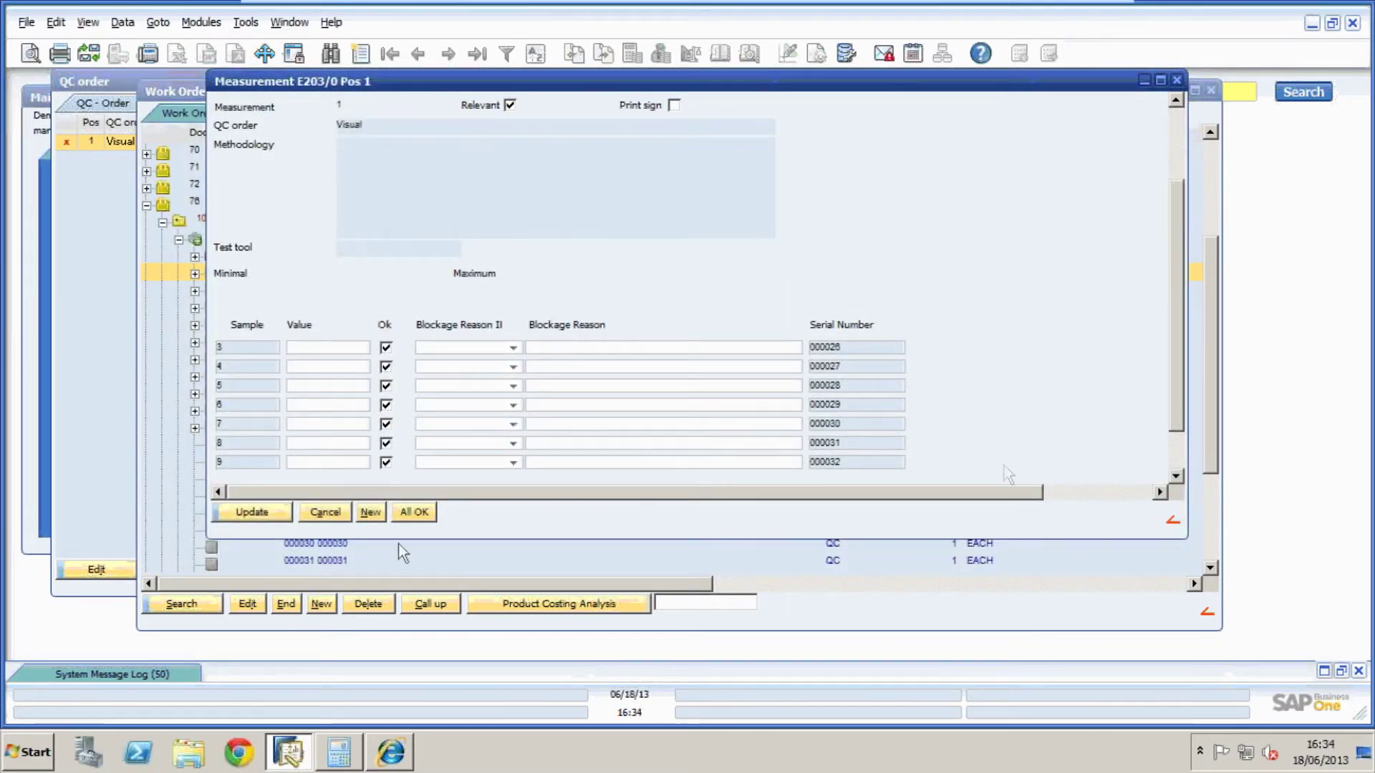
{"action": "left_click", "coordinate": [268, 516]}
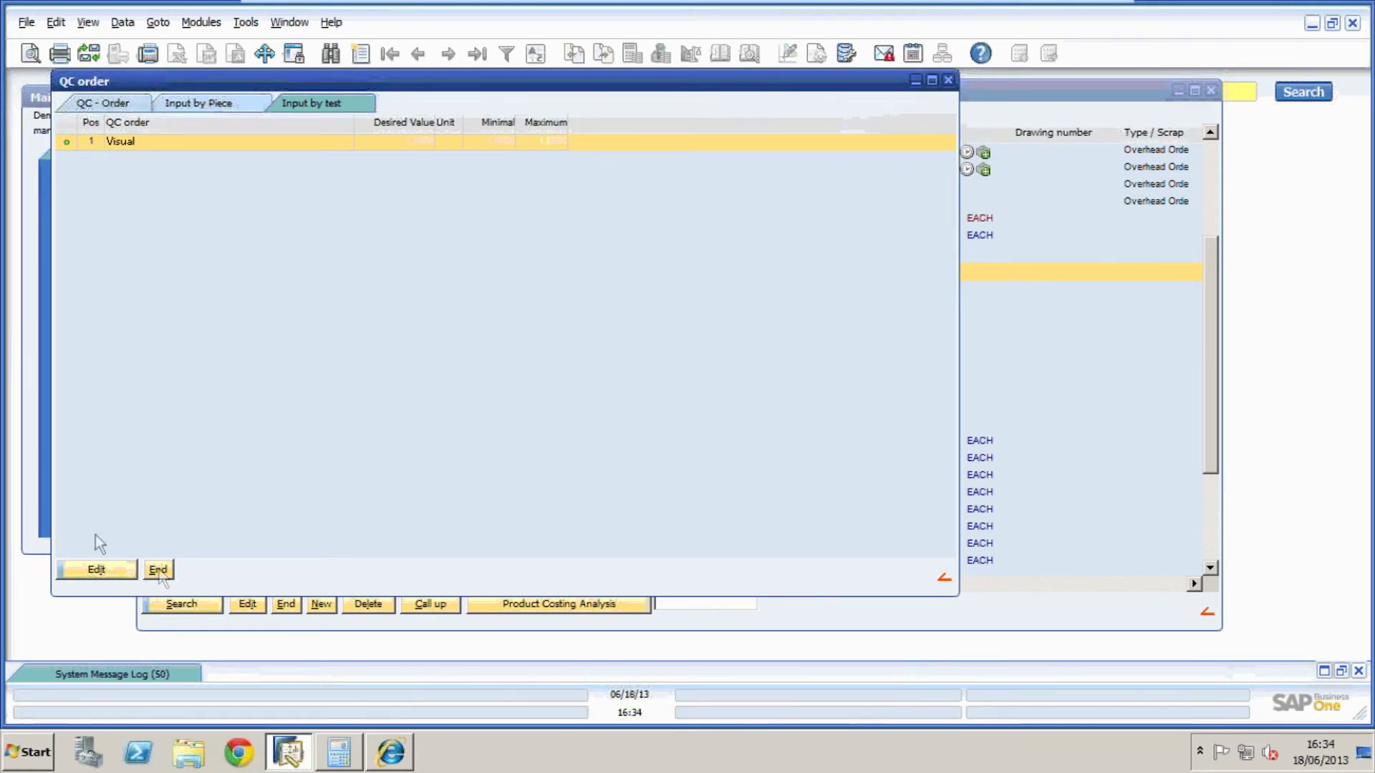
- Check the overall test status of the QC order, and close both the order and the work orders list
{"action": "left_click", "coordinate": [76, 104]}
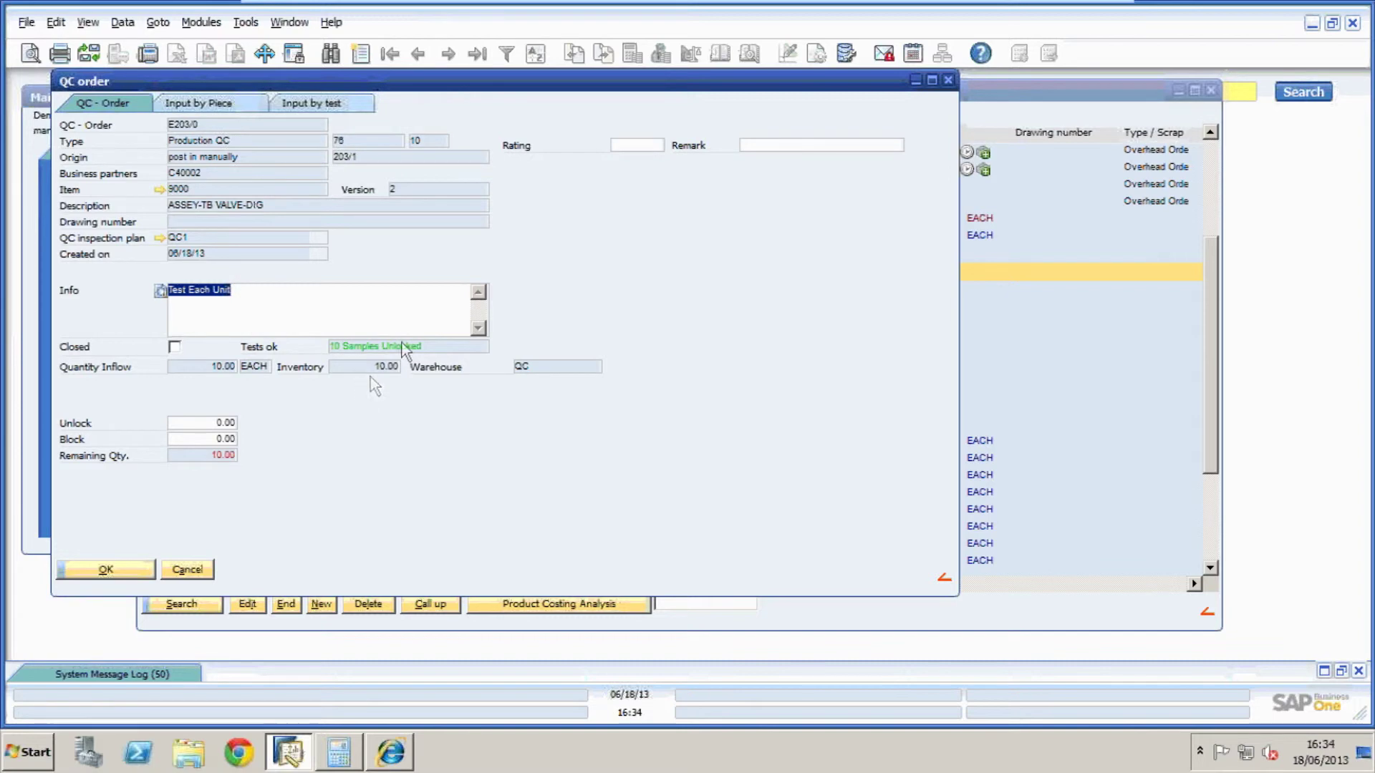
{"action": "left_click", "coordinate": [167, 569]}
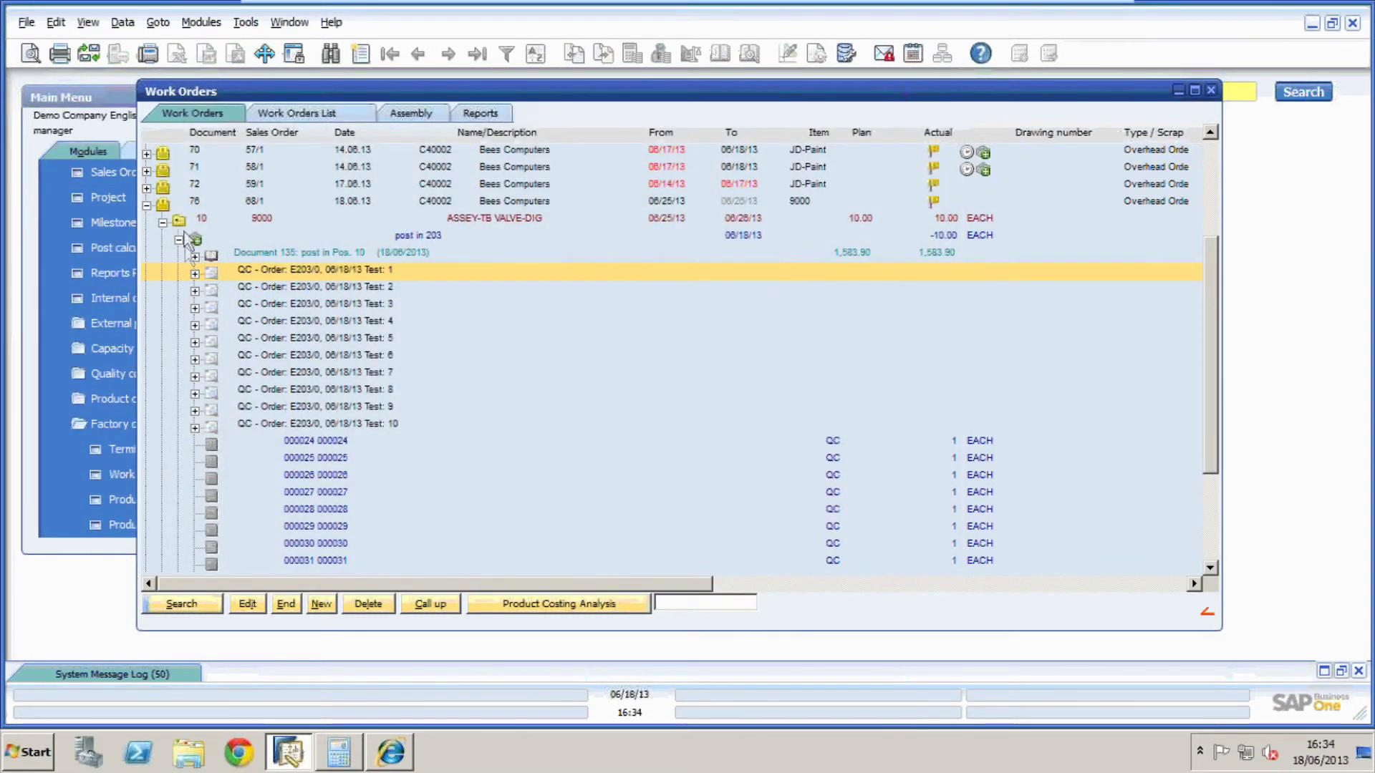
{"action": "left_click", "coordinate": [162, 224]}
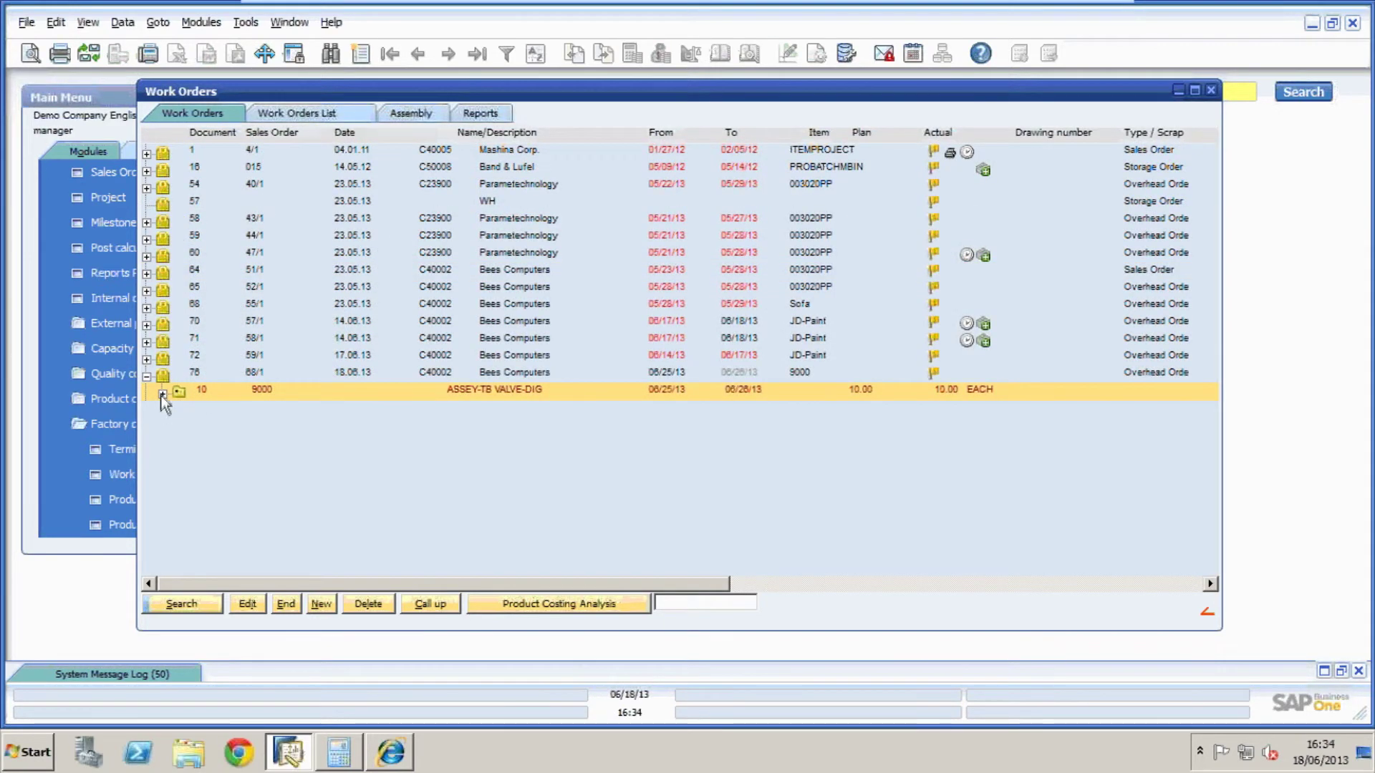
{"action": "left_click", "coordinate": [286, 604]}
- Open the most recent sales order, which covers item 9000 for Bees Computers
{"action": "left_click_drag", "start_coordinate": [340, 324], "coordinate": [348, 183]}
{"action": "left_click", "coordinate": [143, 247]}
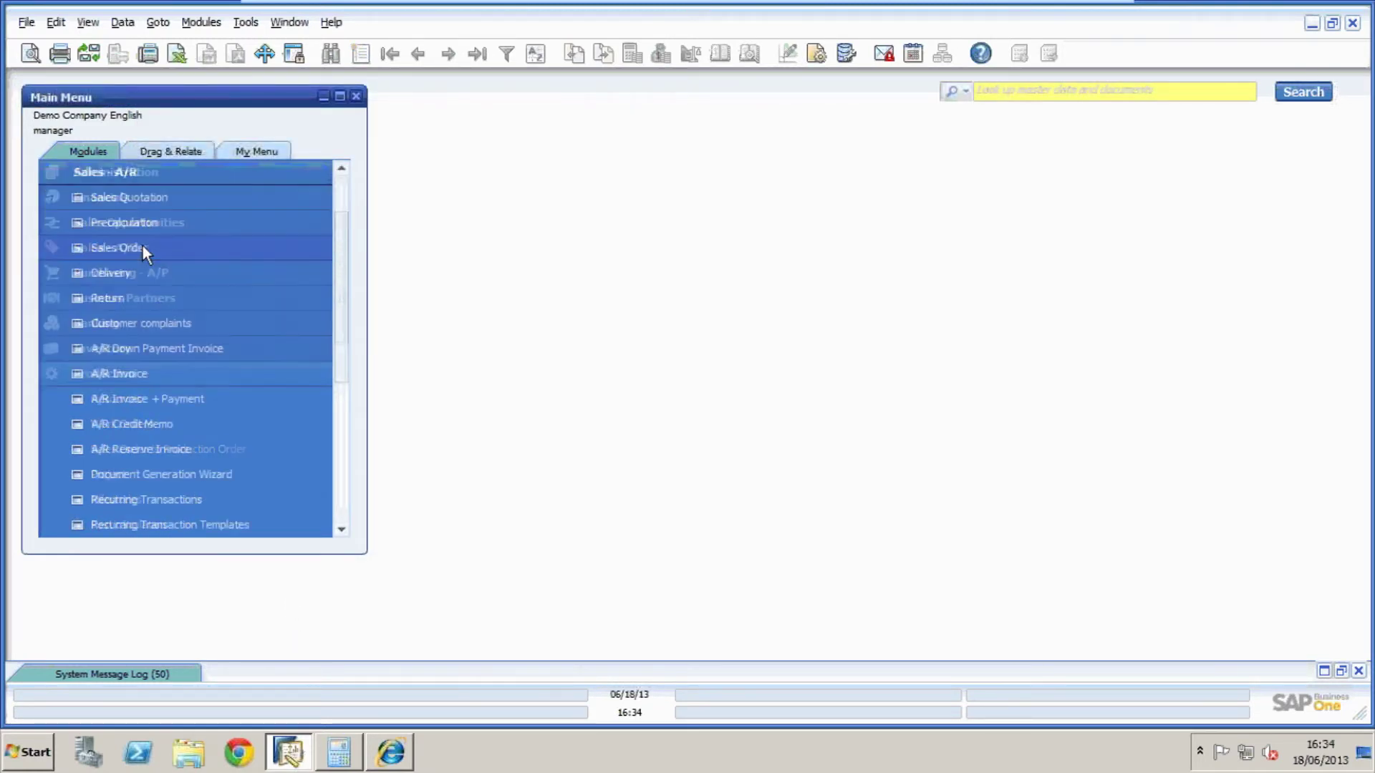
{"action": "left_click", "coordinate": [142, 246]}
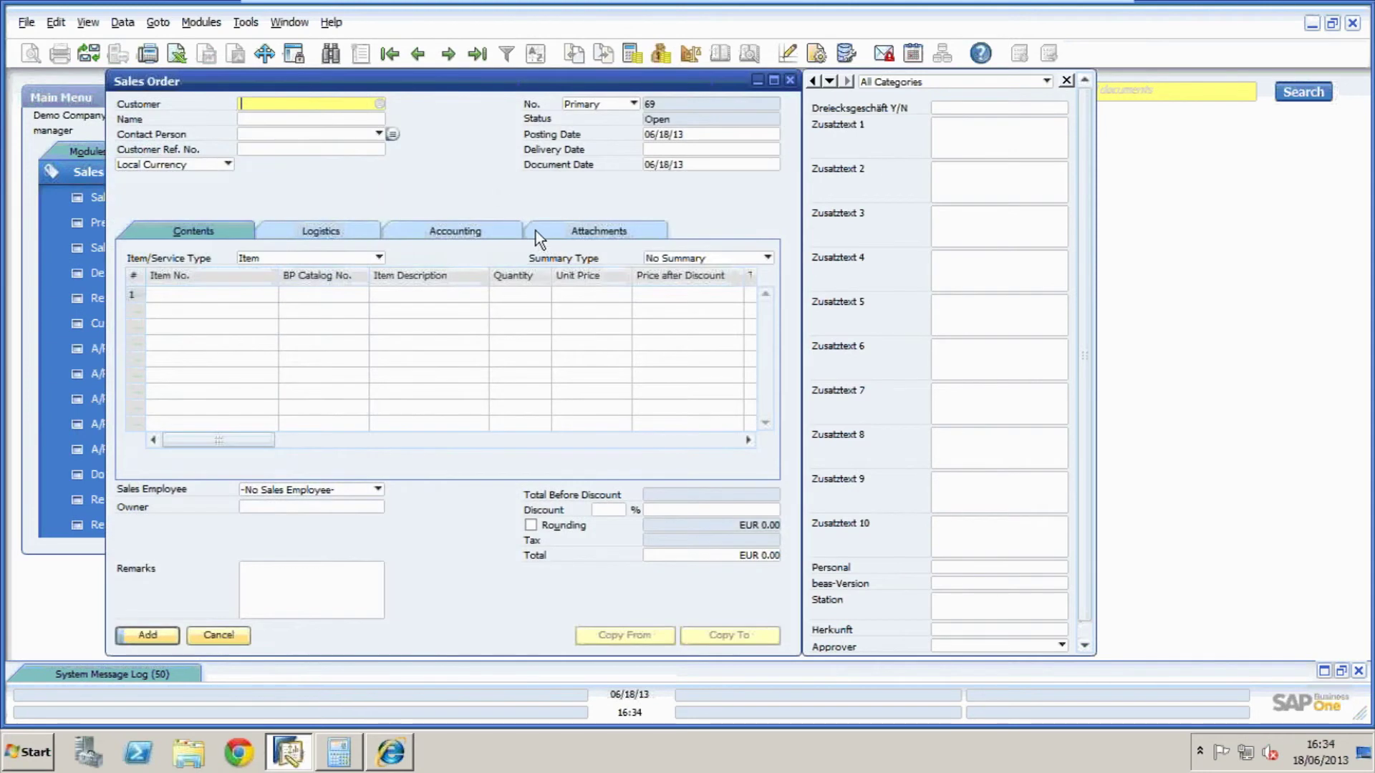
{"action": "left_click", "coordinate": [477, 55]}
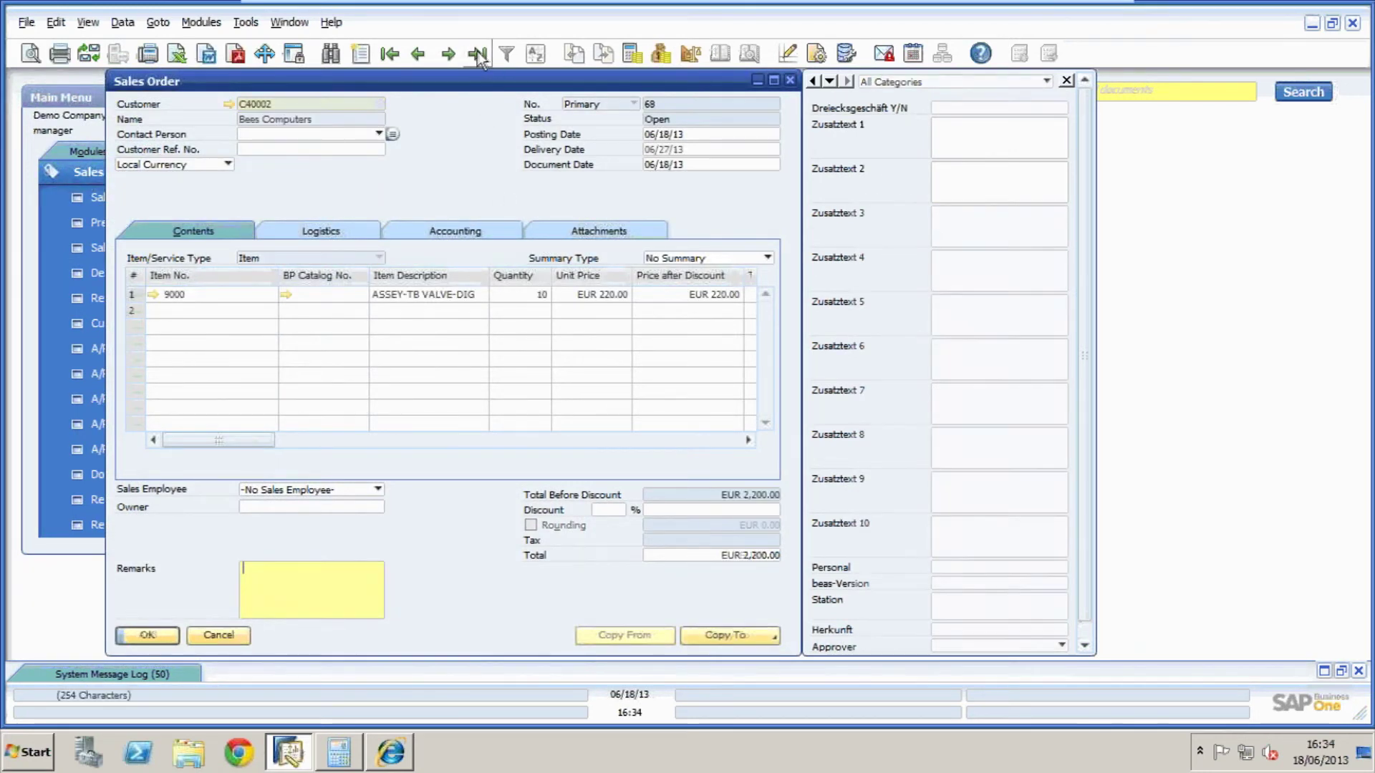
- Copy the sales order to a delivery and set the warehouse for item 9000 to QC
{"action": "left_click", "coordinate": [724, 635]}
{"action": "left_click", "coordinate": [703, 571]}
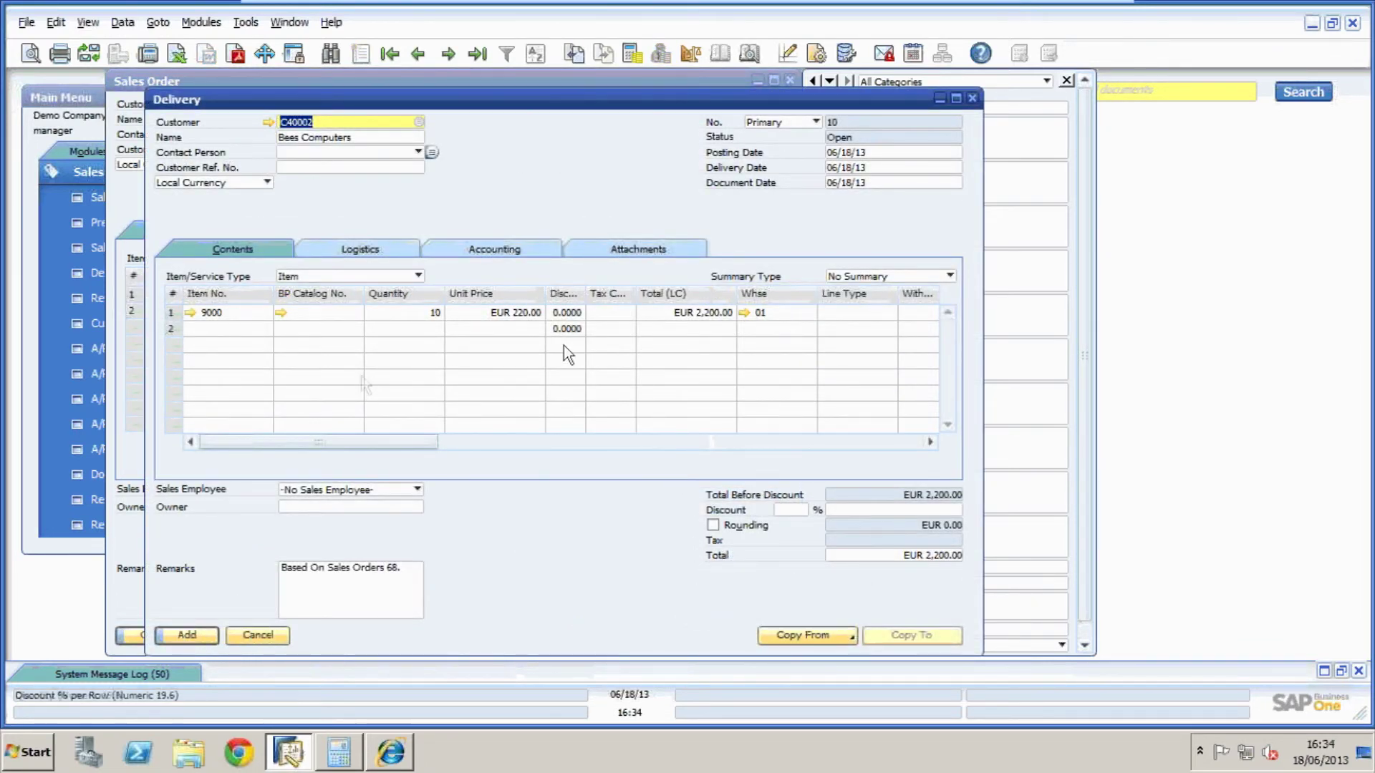
{"action": "left_click", "coordinate": [786, 315]}
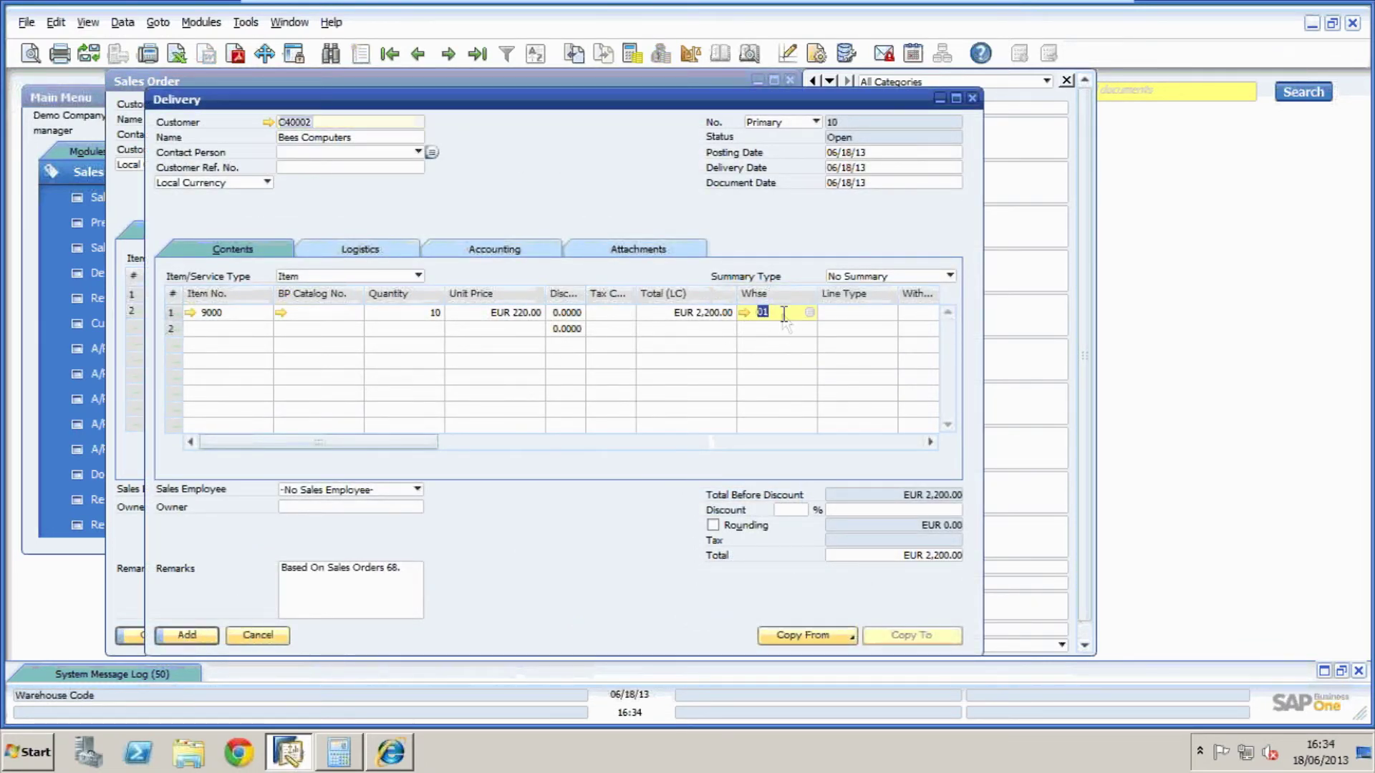
{"action": "type", "text": "QC"}
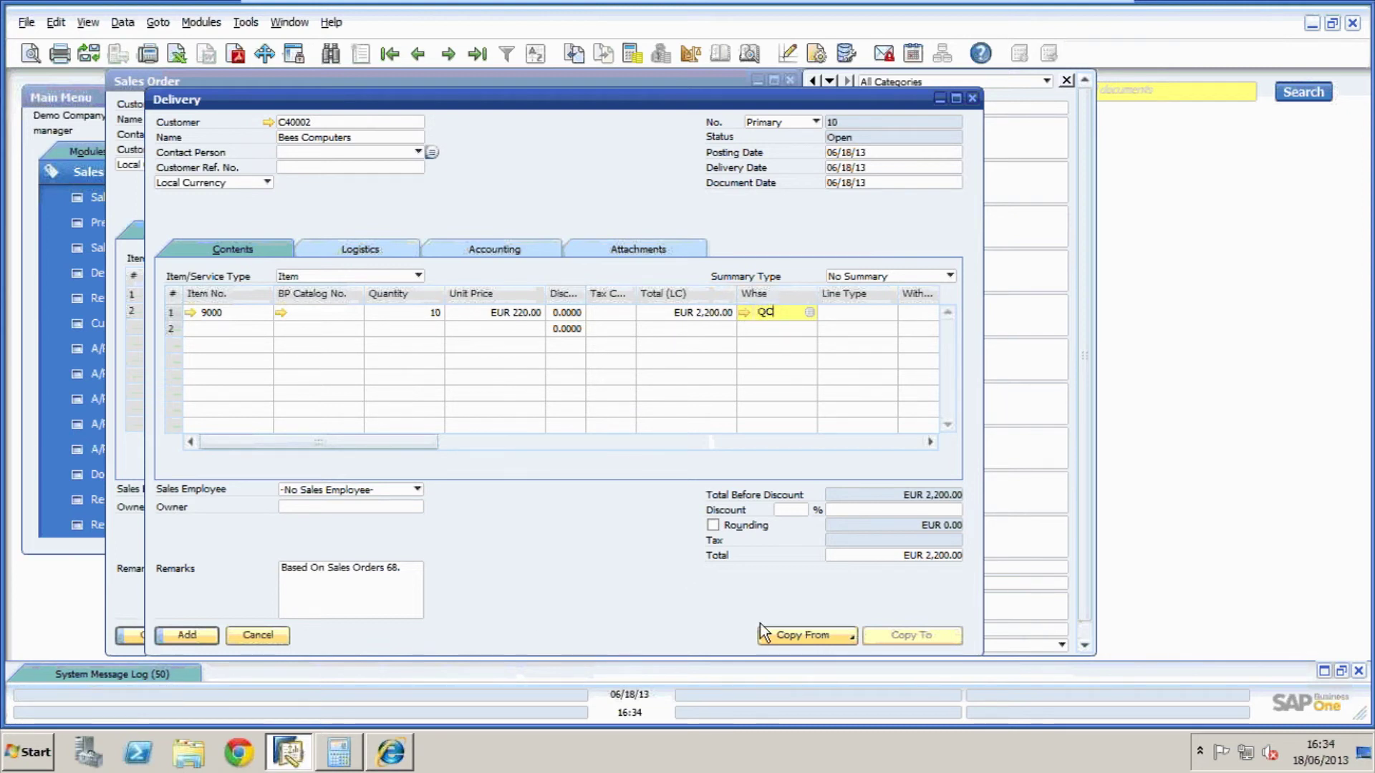
- Submit the delivery and automatically select all available serial numbers, 000024 to 000033, for item 9000
{"action": "left_click", "coordinate": [195, 634]}
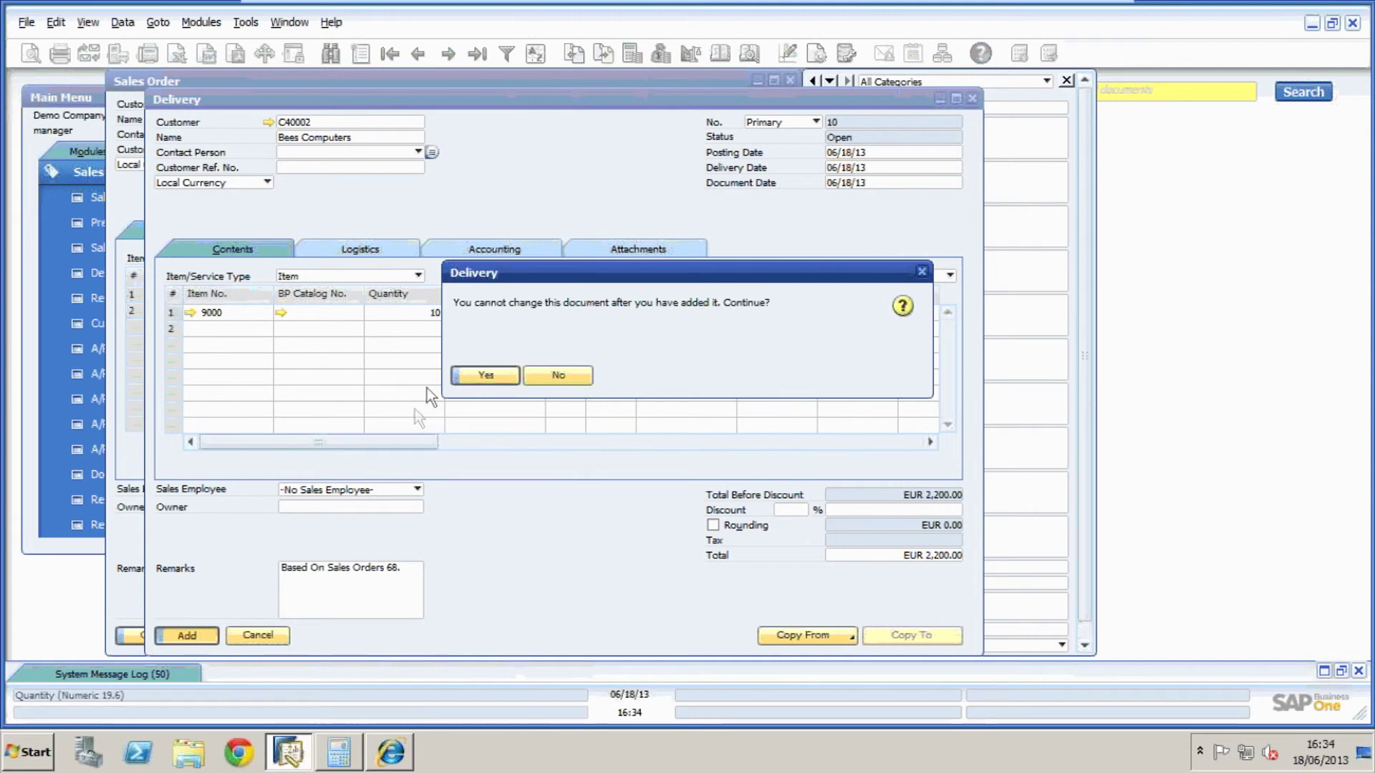
{"action": "left_click", "coordinate": [486, 375]}
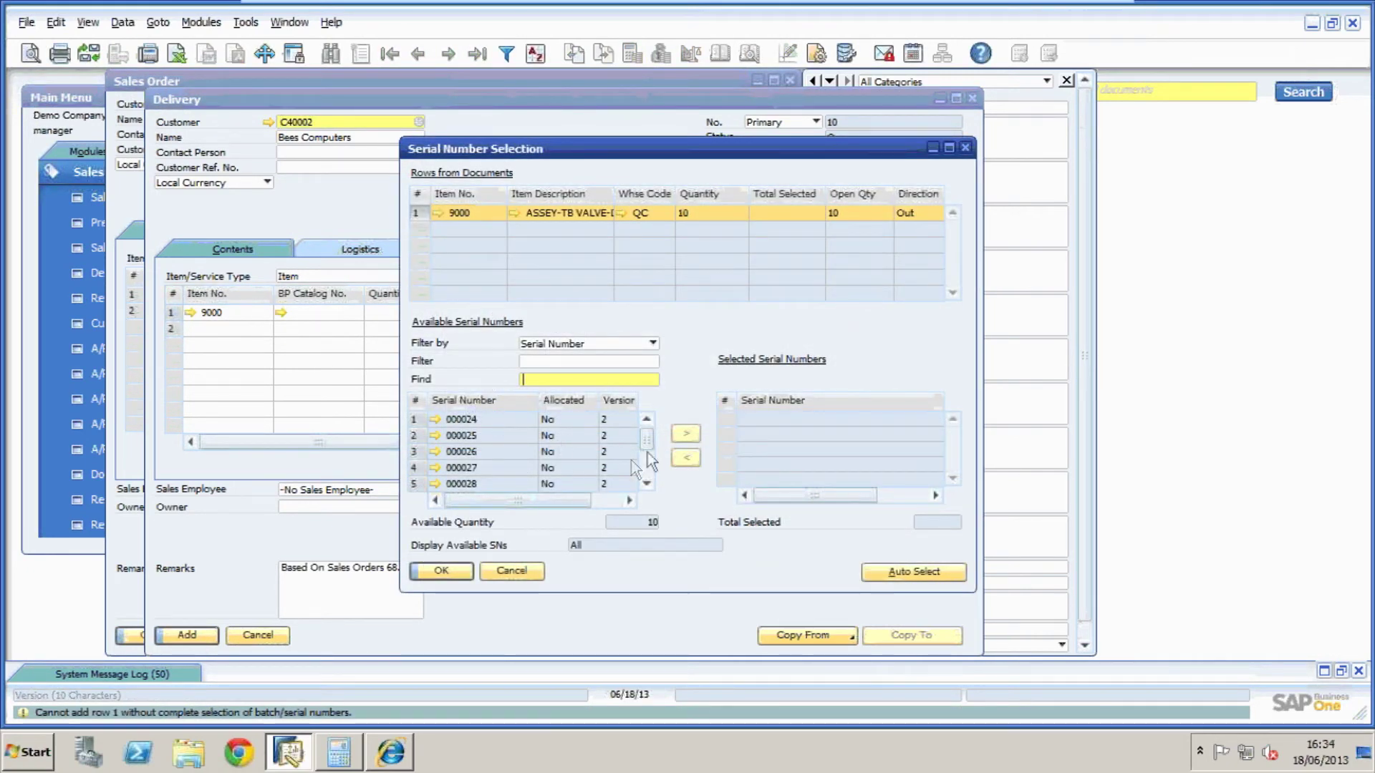
{"action": "left_click", "coordinate": [646, 484]}
{"action": "left_click", "coordinate": [646, 483]}
{"action": "double_click", "coordinate": [647, 484]}
{"action": "left_click", "coordinate": [646, 484]}
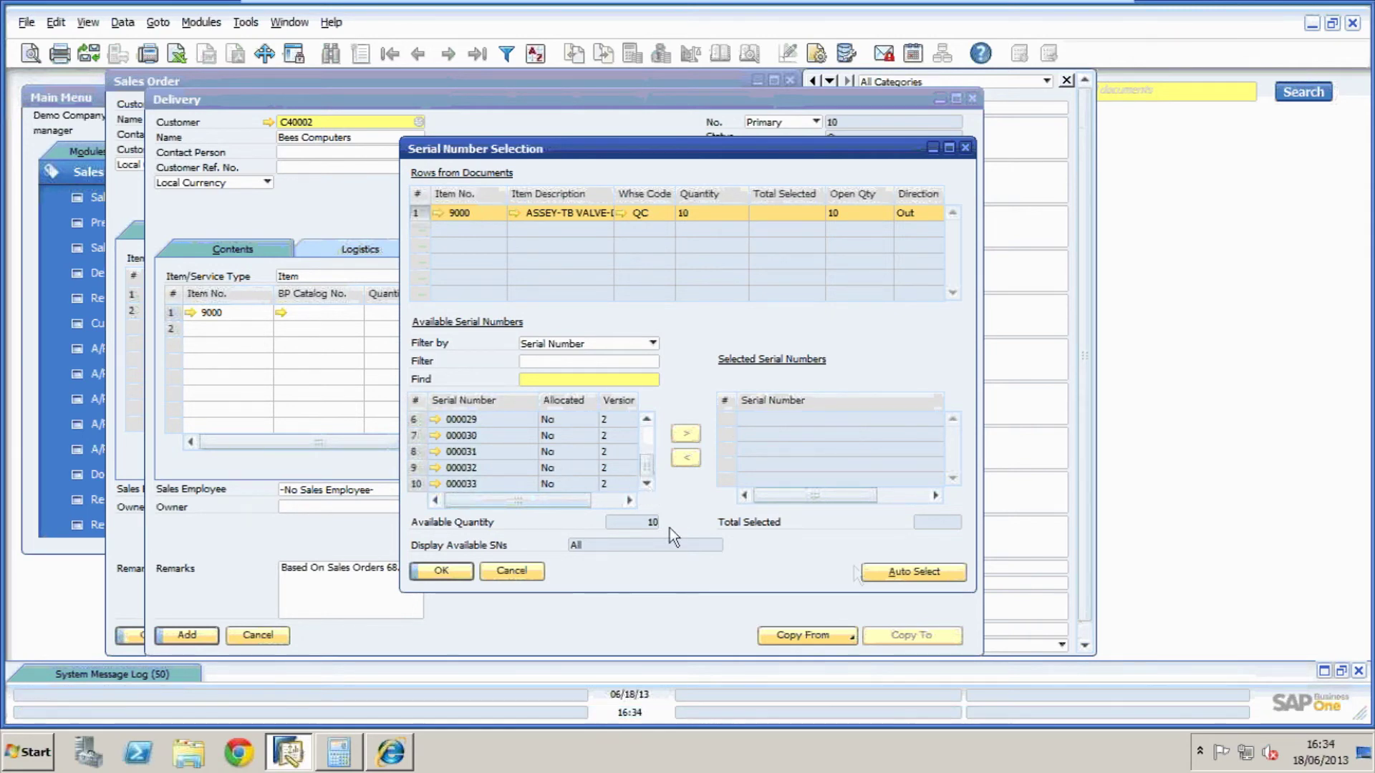
{"action": "left_click", "coordinate": [899, 570]}
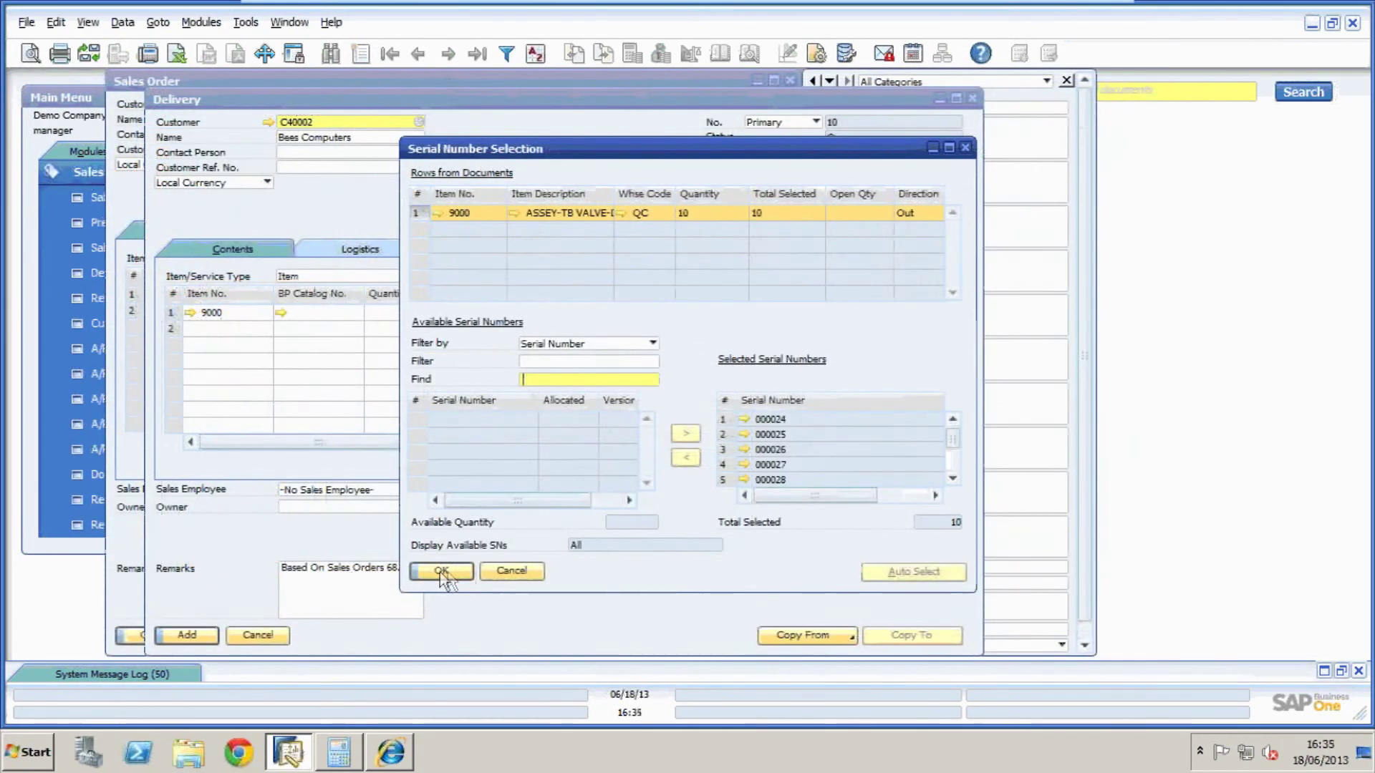
{"action": "left_click", "coordinate": [440, 572]}
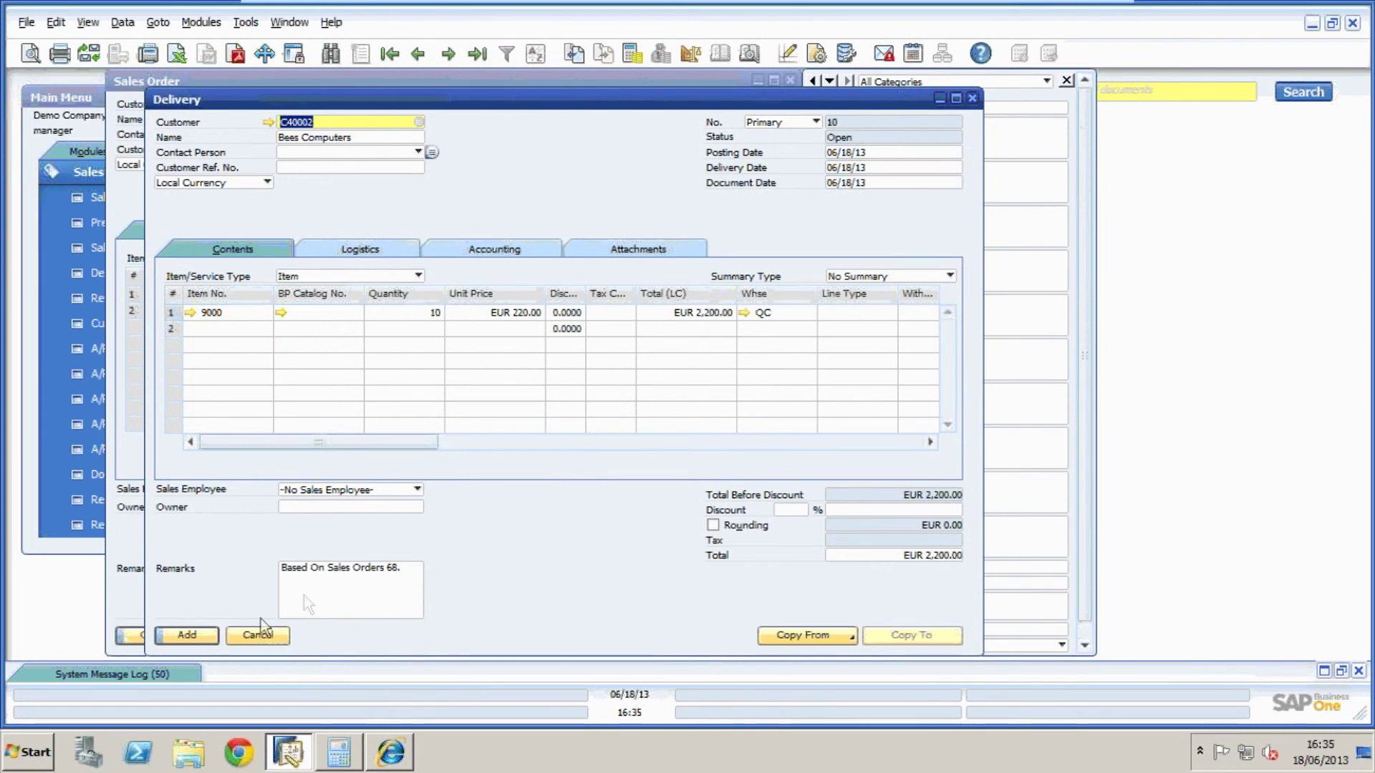
- Add the delivery permanently, and bring up the saved document to check it before closing it
{"action": "left_click", "coordinate": [205, 633]}
{"action": "left_click", "coordinate": [484, 375]}
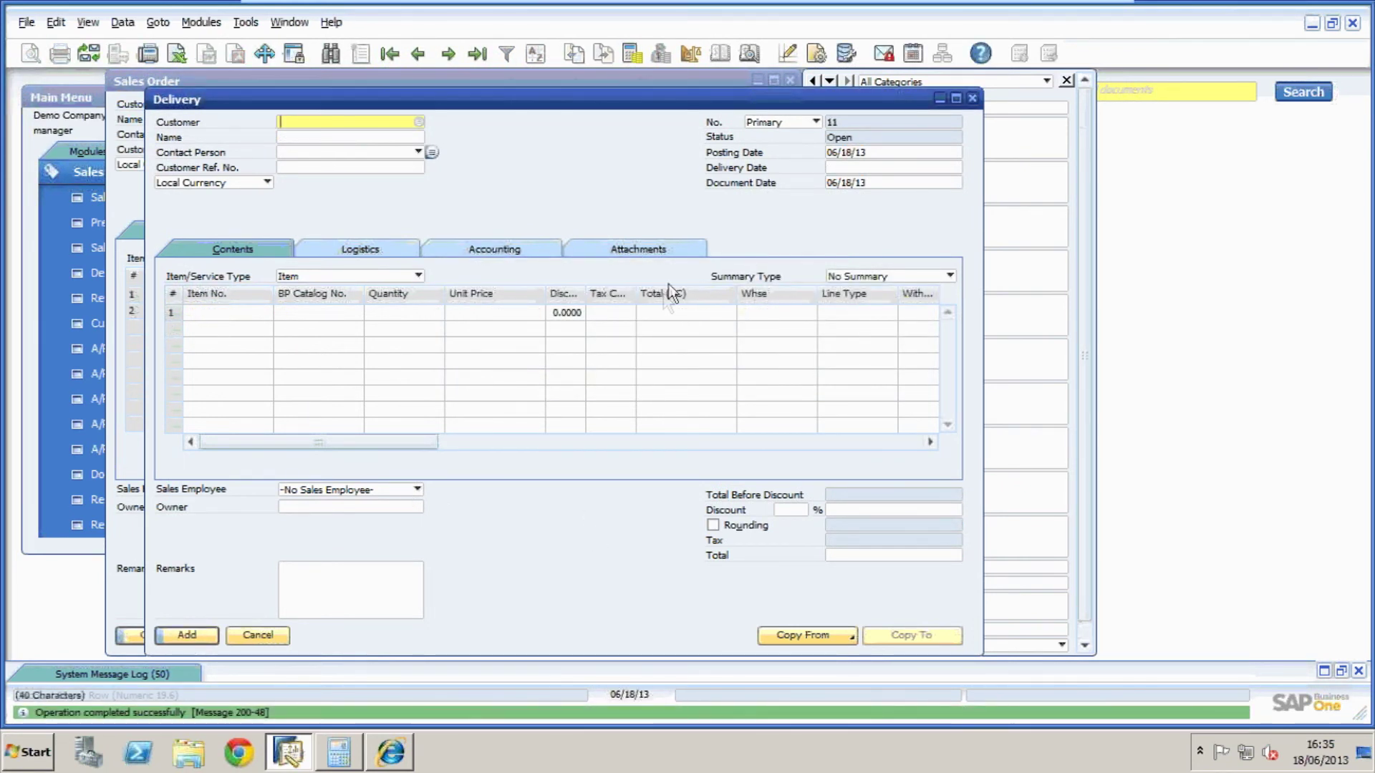
{"action": "left_click", "coordinate": [477, 54]}
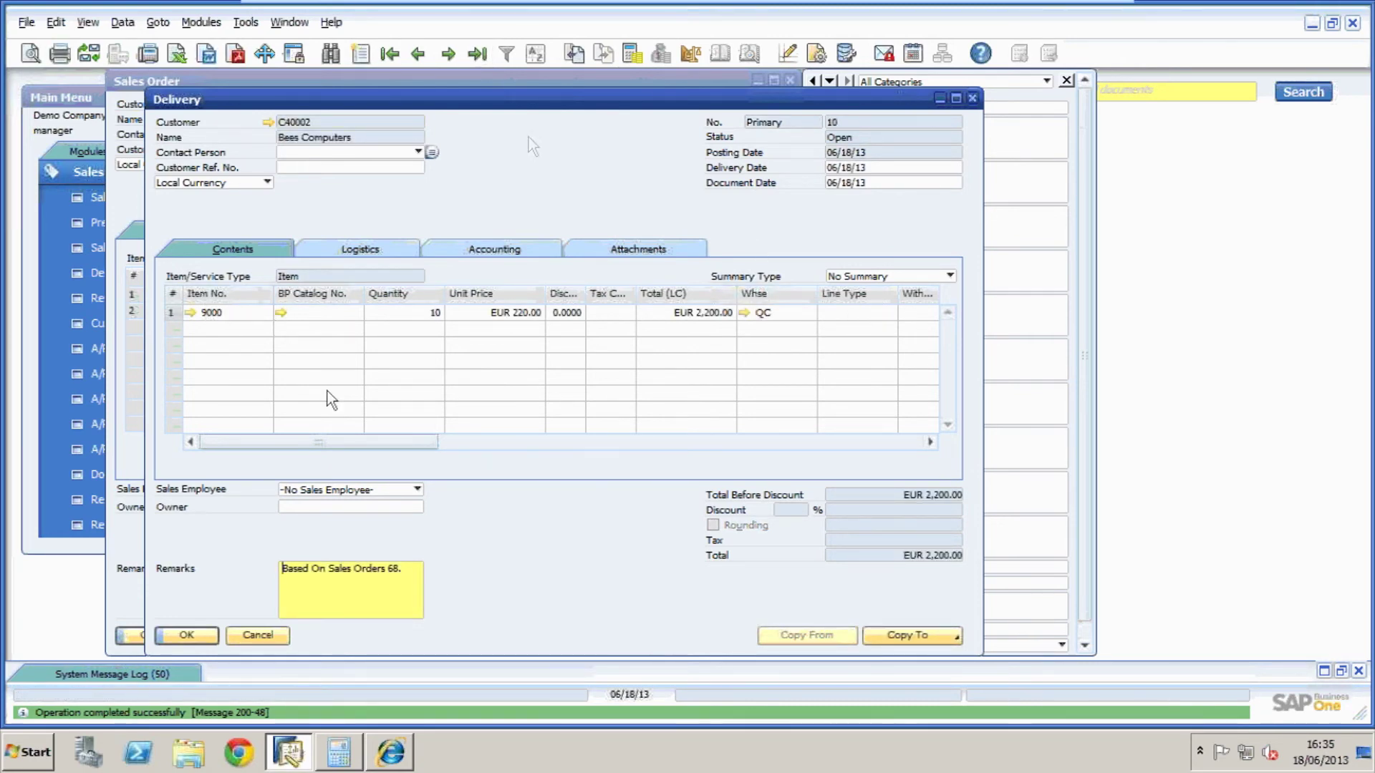
{"action": "left_click", "coordinate": [202, 640]}
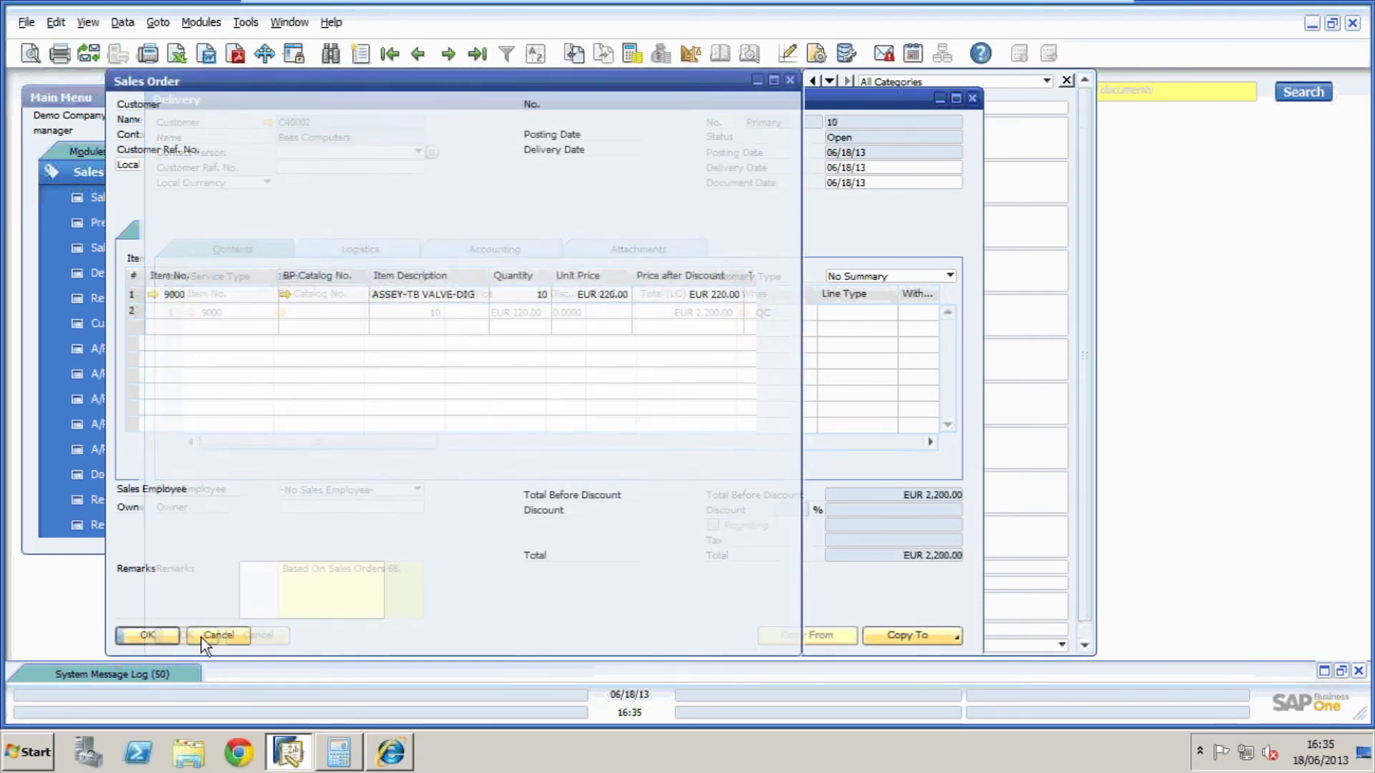